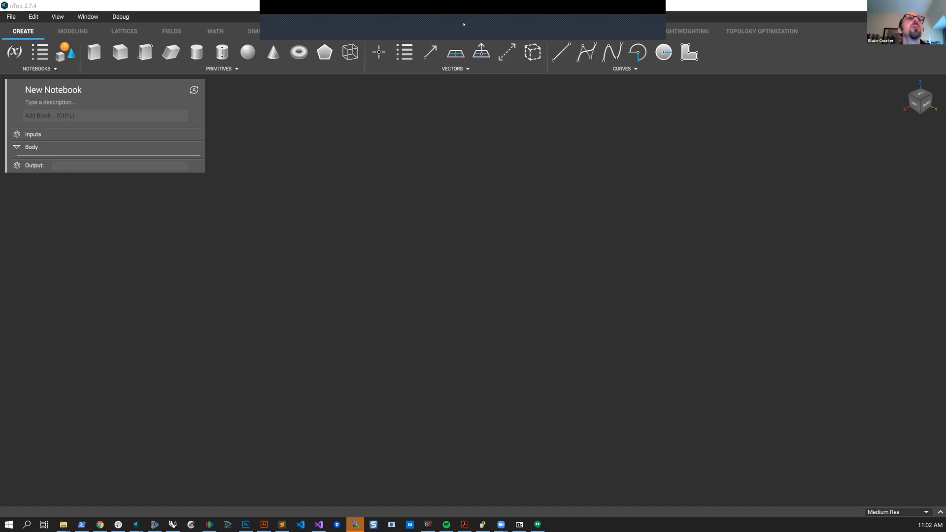
Add a cube and a sphere to the notebook, and set the sphere's center X coordinate to 20 mm
click(118, 61)
click(248, 52)
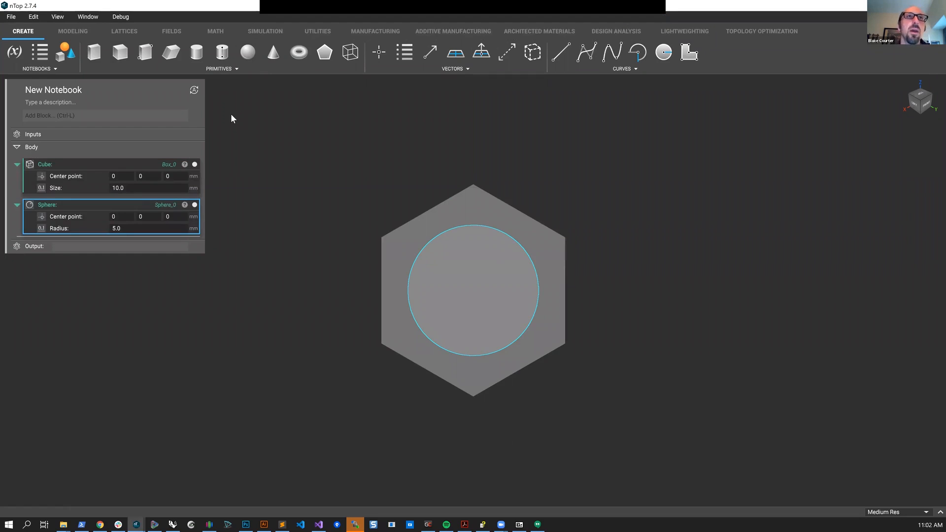
click(129, 217)
text(20)
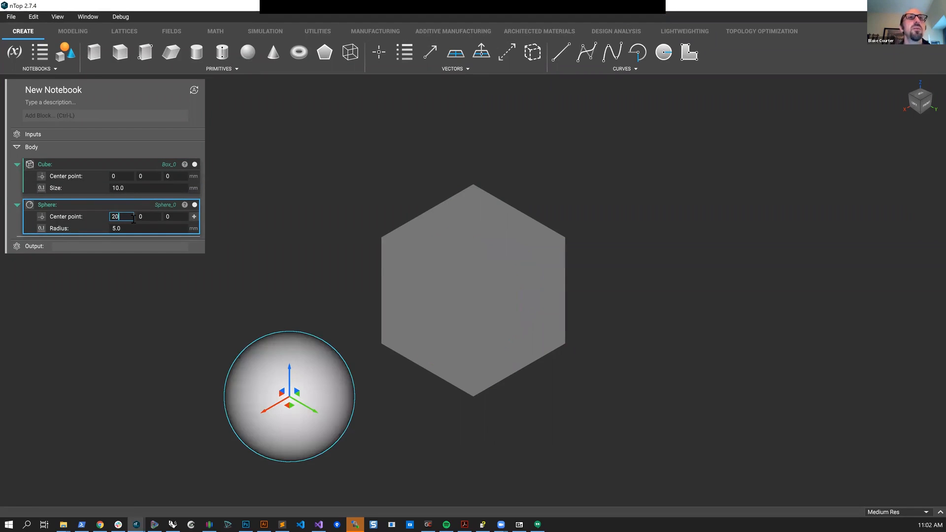
Show the sphere's distance field in the Field Viewer, seen from the top view
right_drag(272, 278, 585, 424)
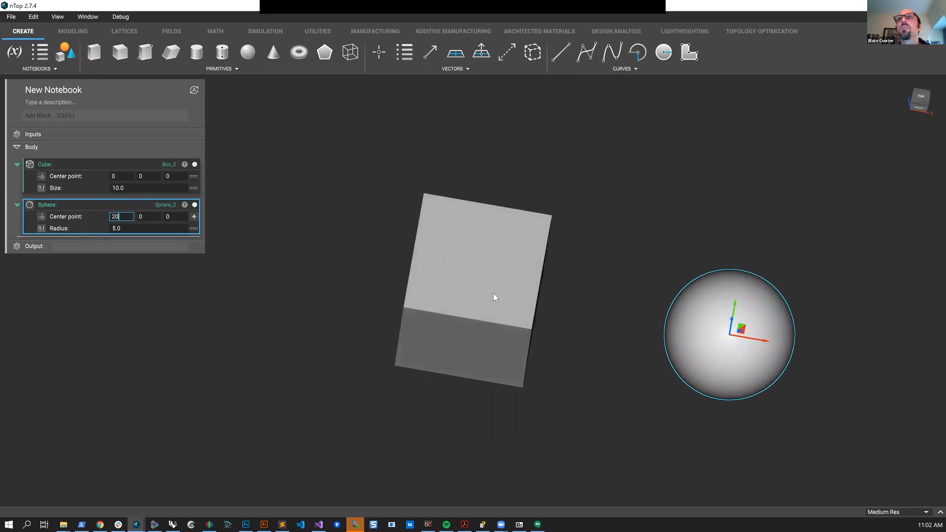
right_drag(493, 294, 527, 322)
click(920, 99)
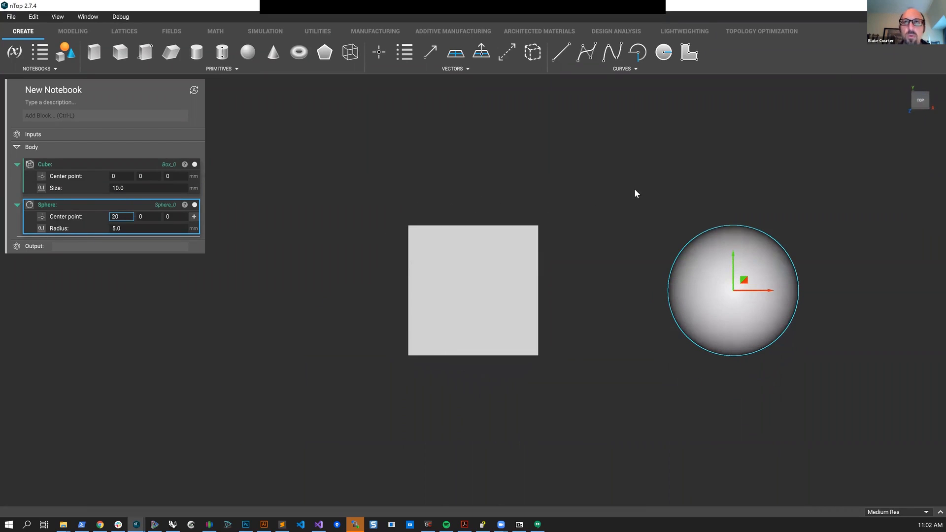
text(f)
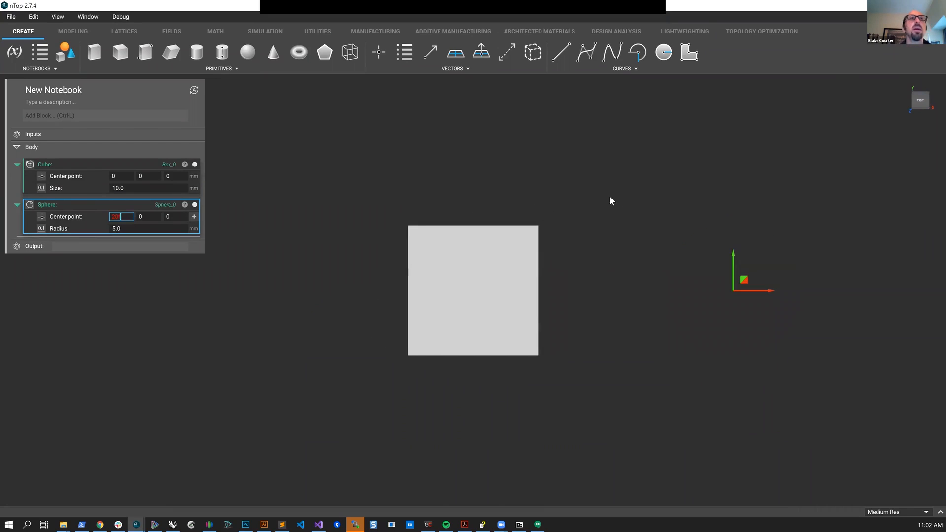
key(BackSpace)
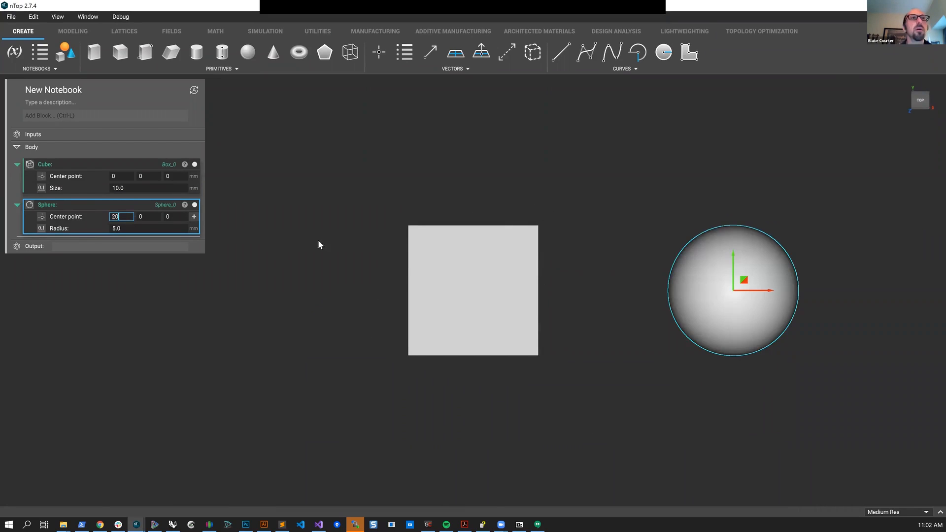
click(587, 264)
key(f)
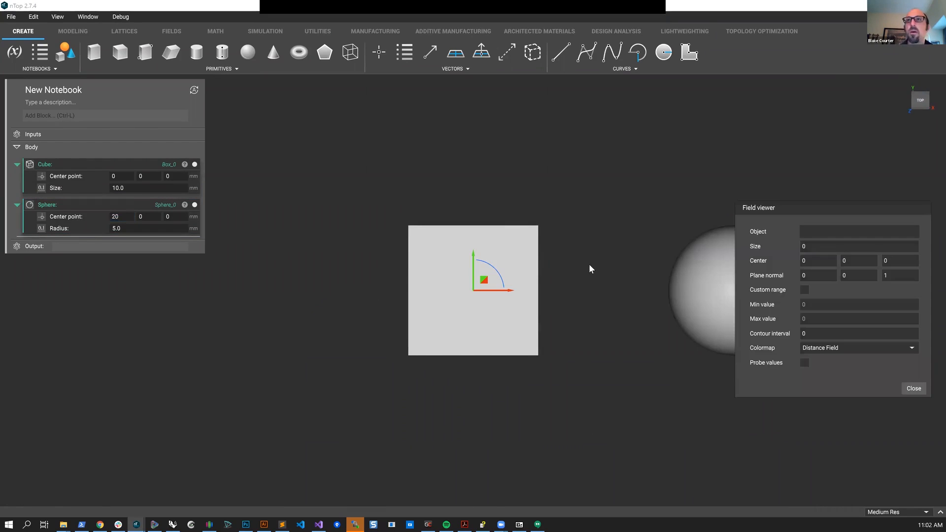
click(156, 207)
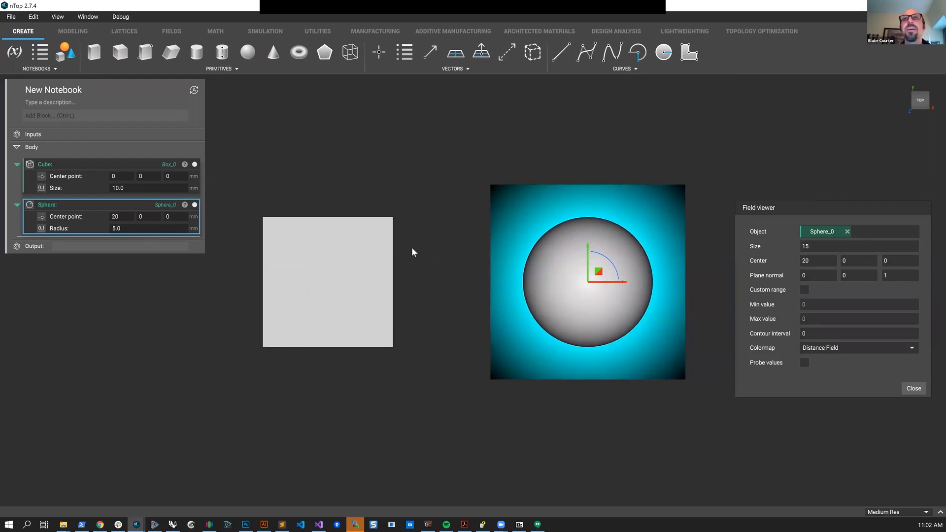
scroll(562, 332, up, 3)
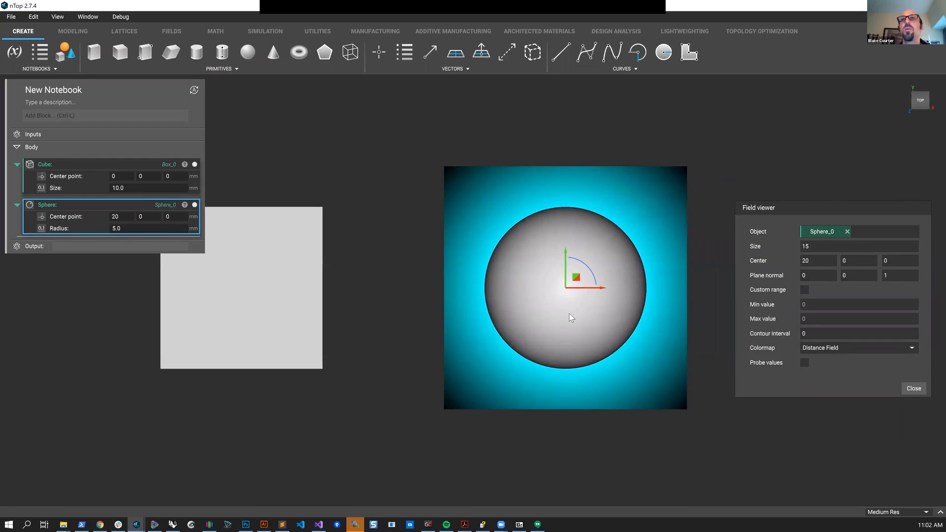
Set the field display's size to 55 and contour interval to 1, and enable probing of values
double_click(826, 247)
text(55)
click(810, 335)
text(1)
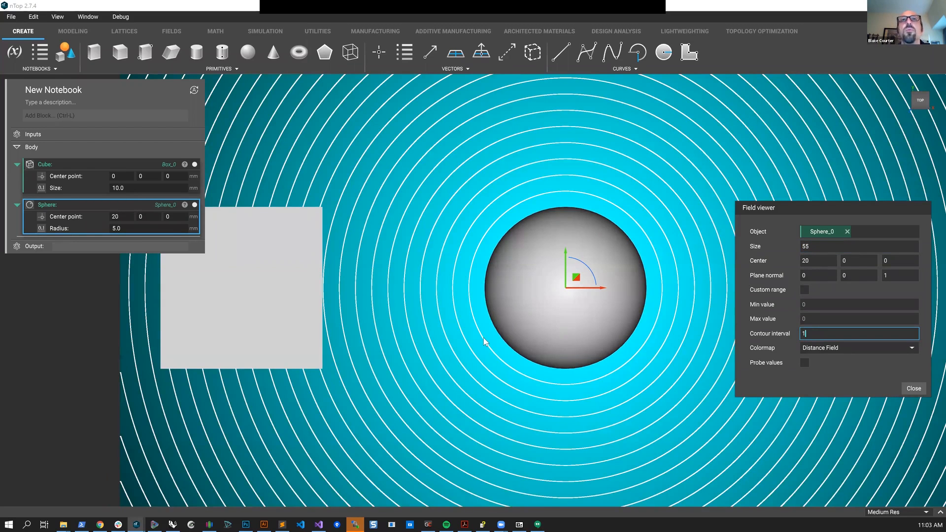
middle_drag(520, 336, 508, 338)
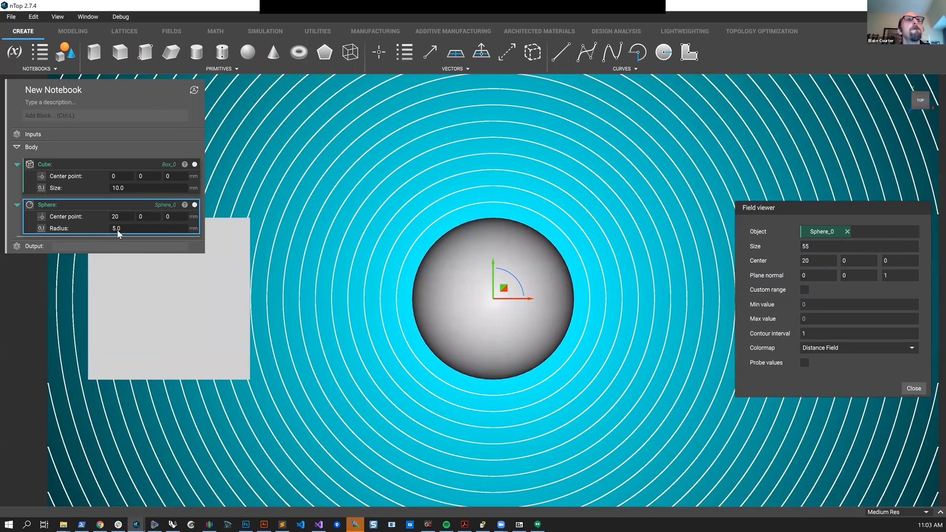
click(804, 363)
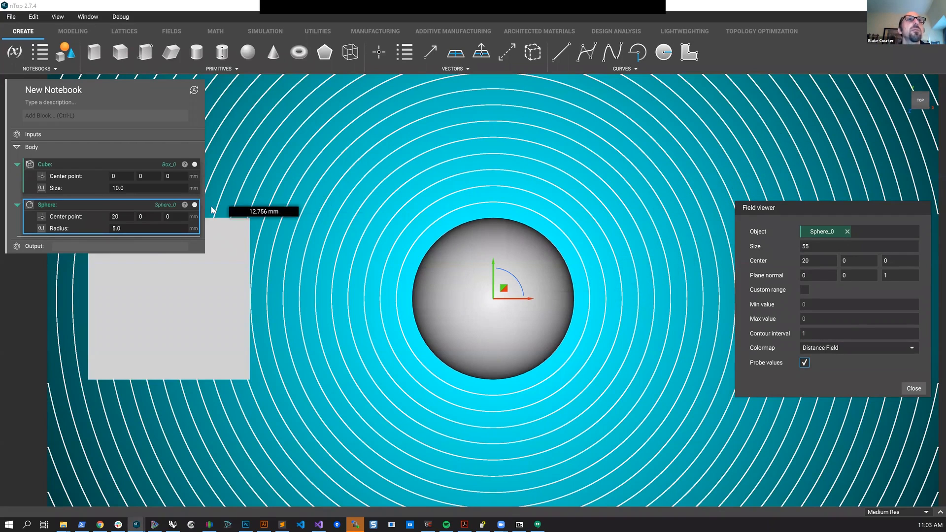
Hide the sphere body and examine the field contours inside and around it
click(194, 205)
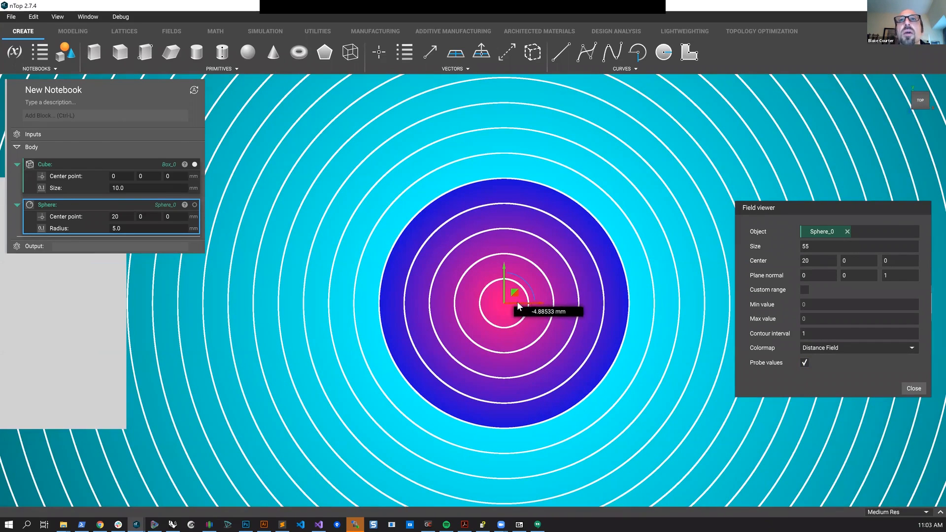
scroll(474, 320, down, 2)
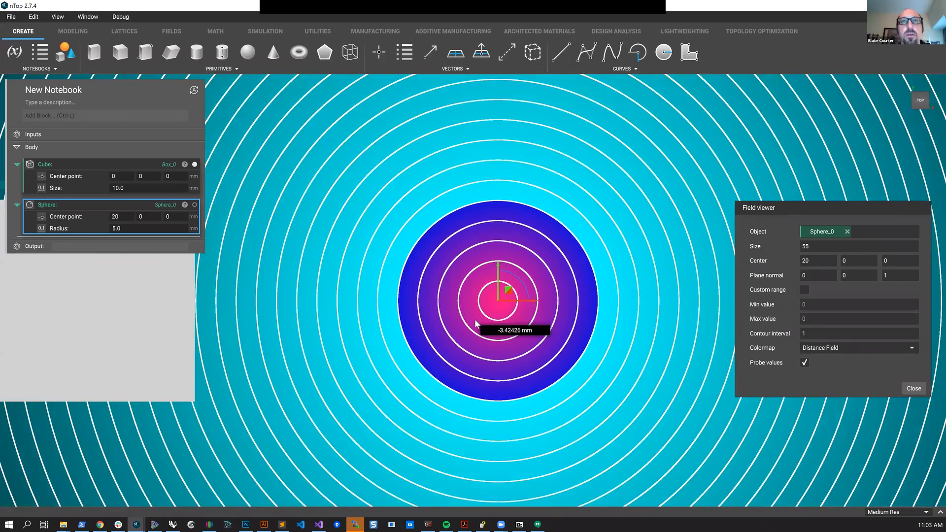
scroll(439, 294, down, 4)
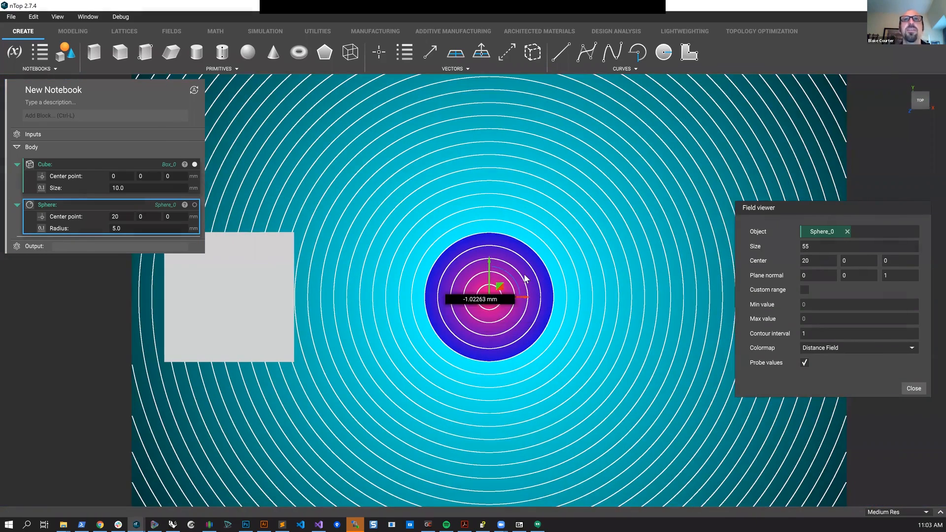
middle_drag(524, 274, 595, 261)
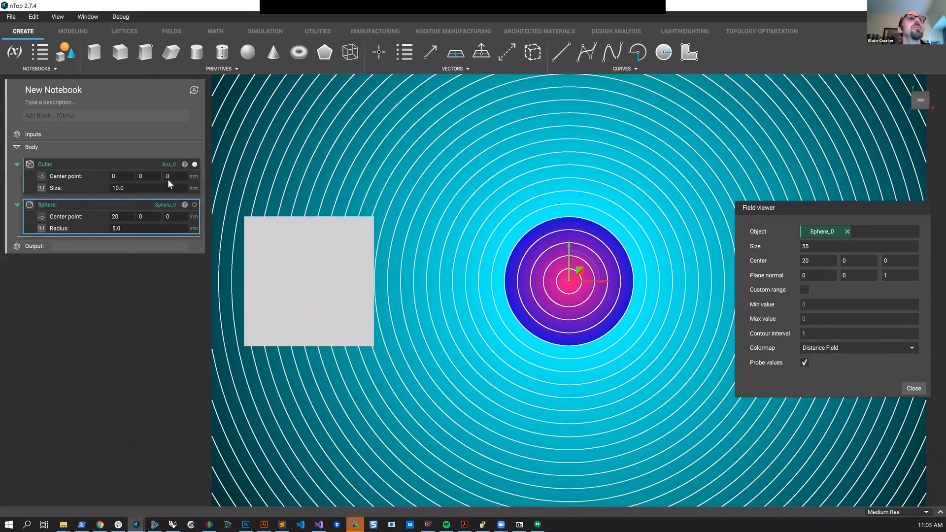
Display the cube's distance field instead and hide the cube body
click(141, 165)
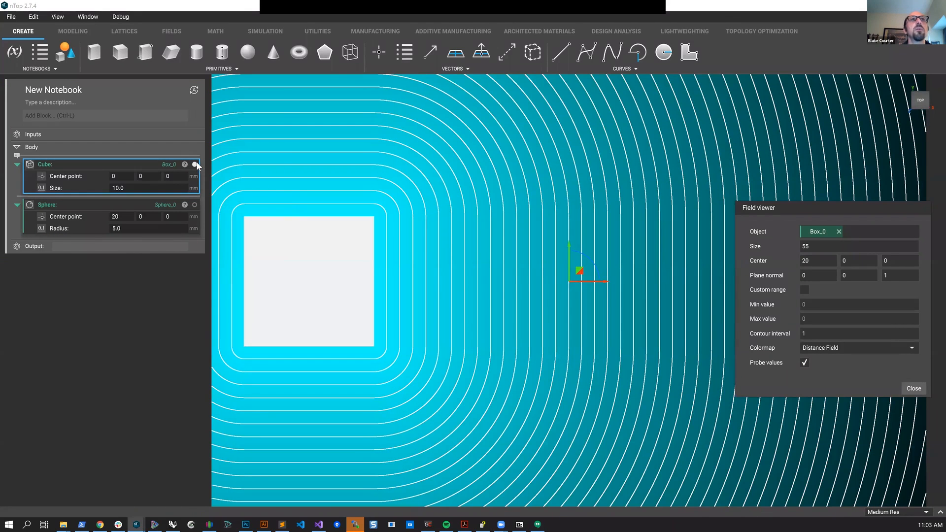
click(195, 165)
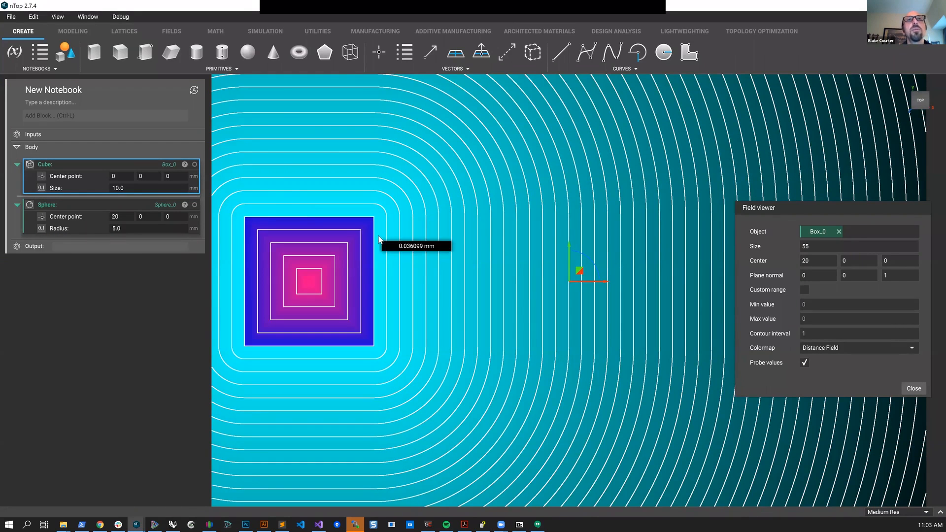
middle_drag(380, 235, 402, 231)
Set the field display's center X to 10 and switch the displayed field back to the sphere
click(816, 263)
text(10)
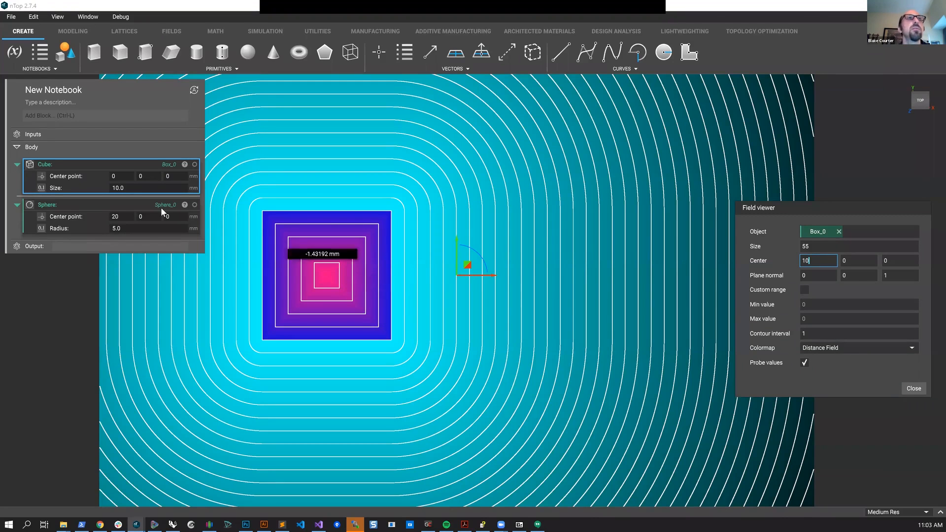
click(126, 205)
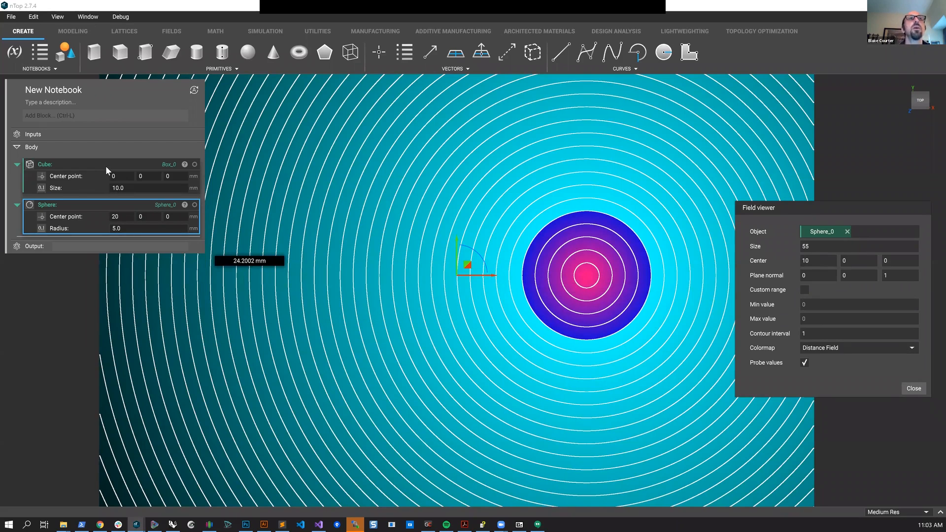
Add a Min block with the cube as operand A and the sphere as operand B, and display its field
click(106, 116)
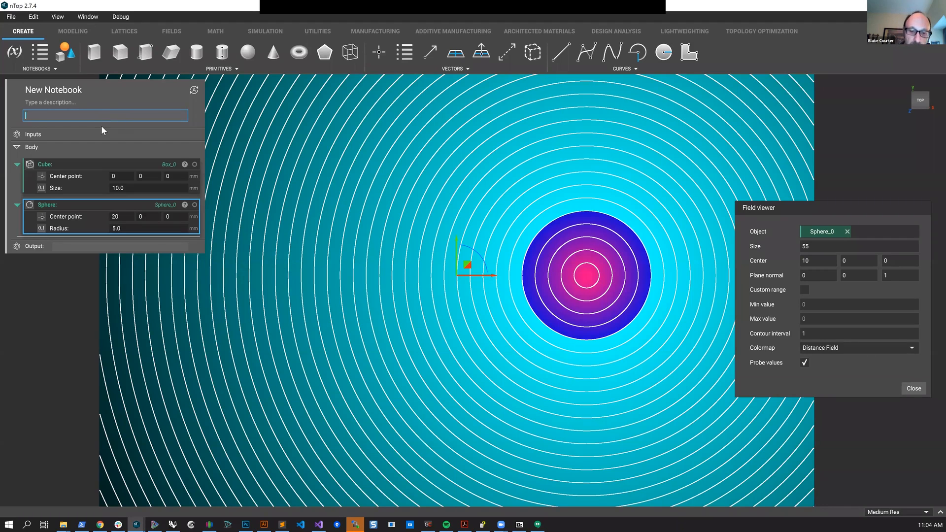
text(min)
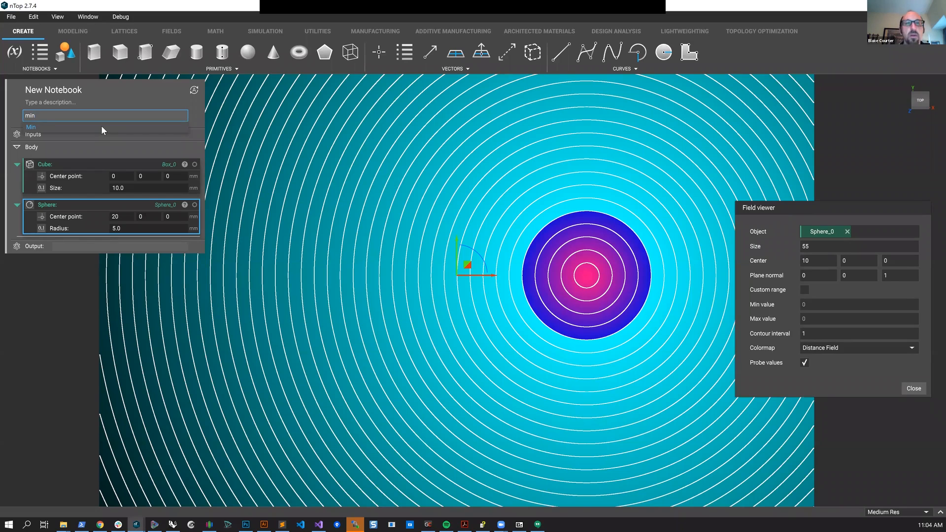
click(101, 127)
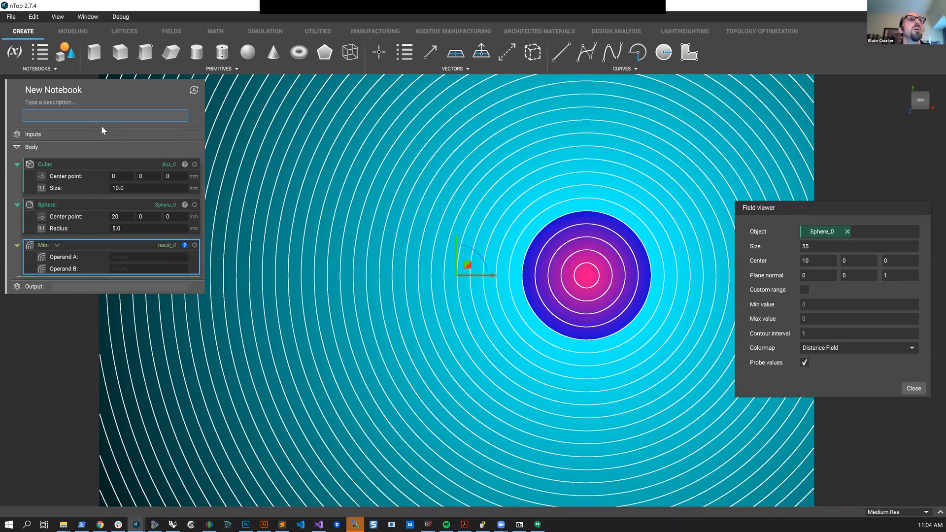
drag(108, 202, 120, 269)
drag(104, 162, 121, 216)
click(113, 168)
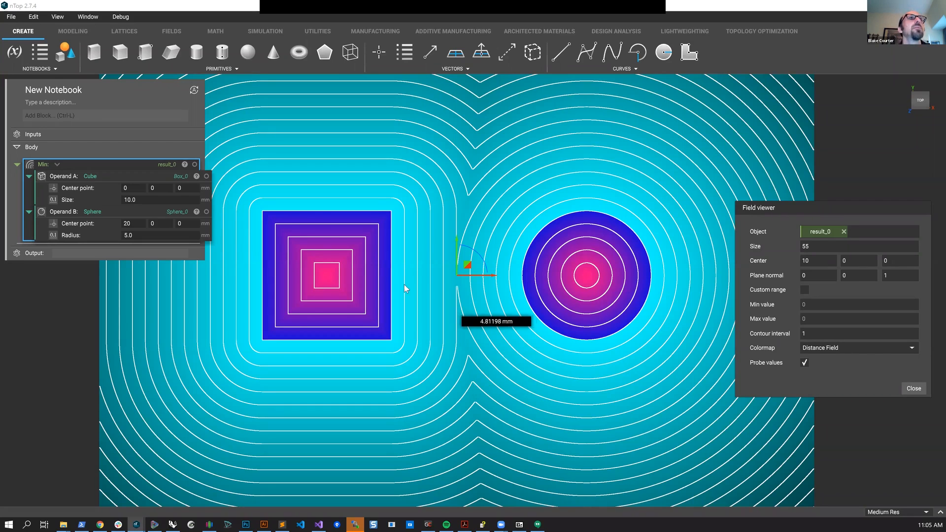
Convert the Min block's nested cube and sphere into separate variables
right_click(155, 176)
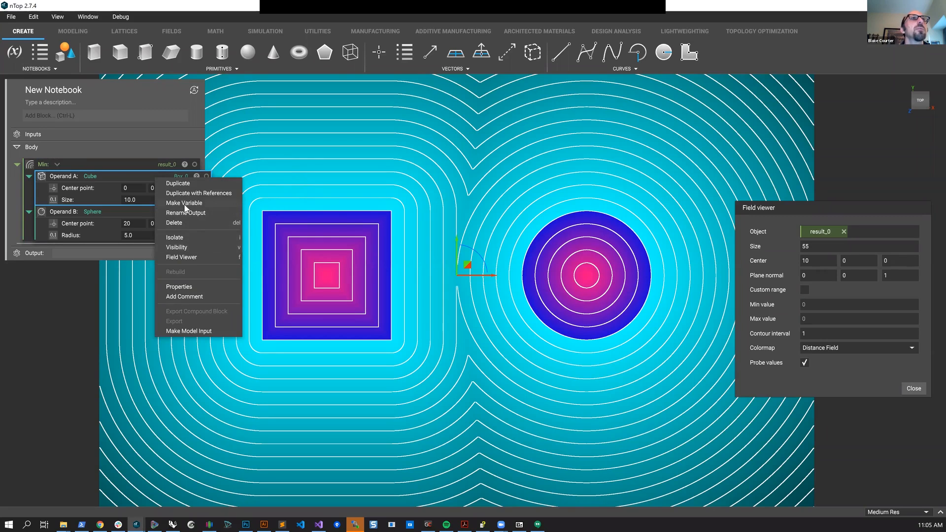
right_click(125, 229)
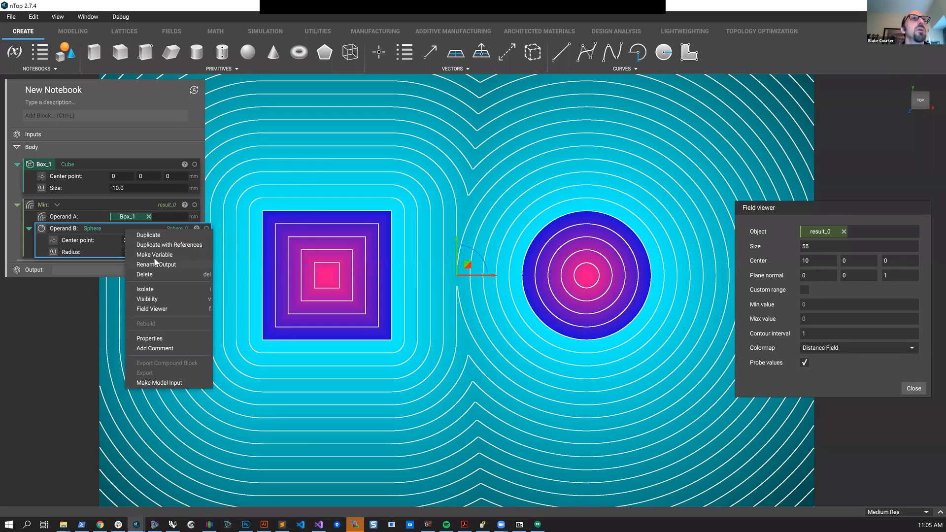
click(155, 256)
Rename the cube variable to A and the sphere variable to B
double_click(47, 164)
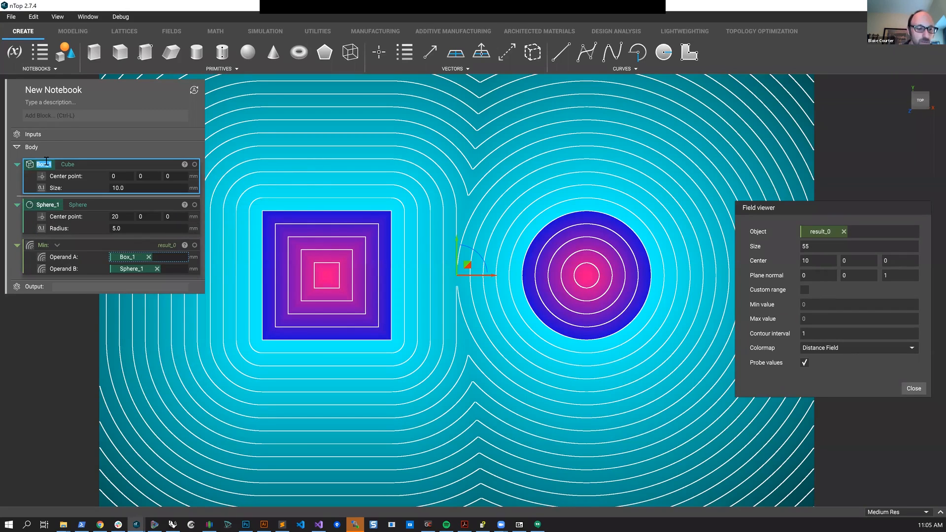
text(A)
click(45, 206)
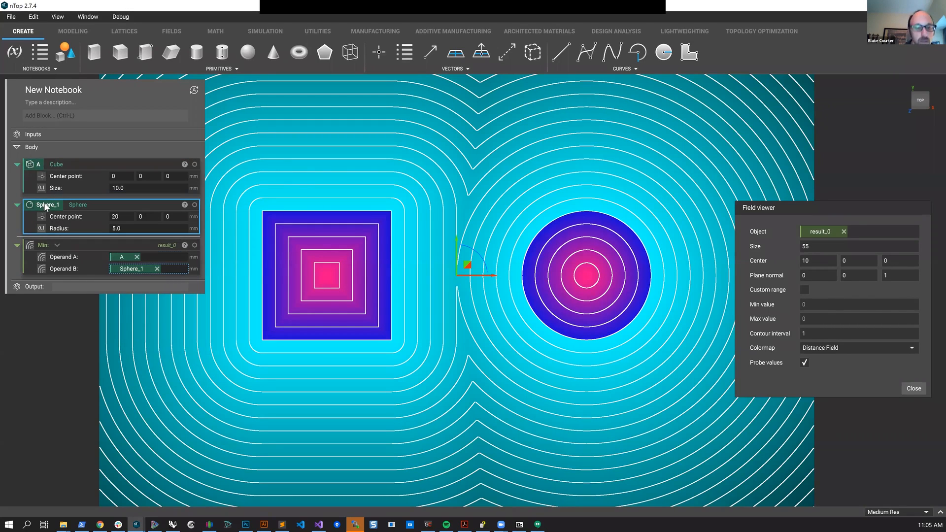
double_click(46, 205)
text(B)
key(Return)
Add an Add block with A and B as its operands, and display its field
click(77, 117)
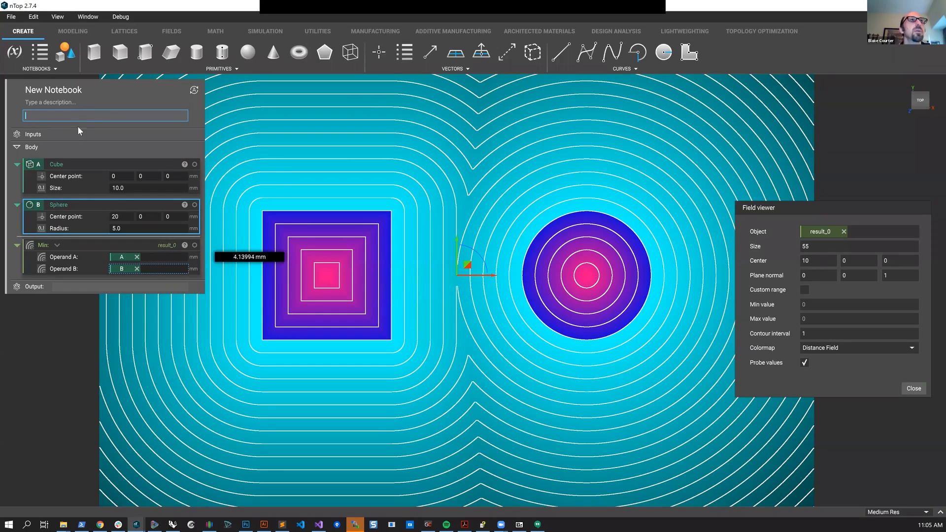
text(a)
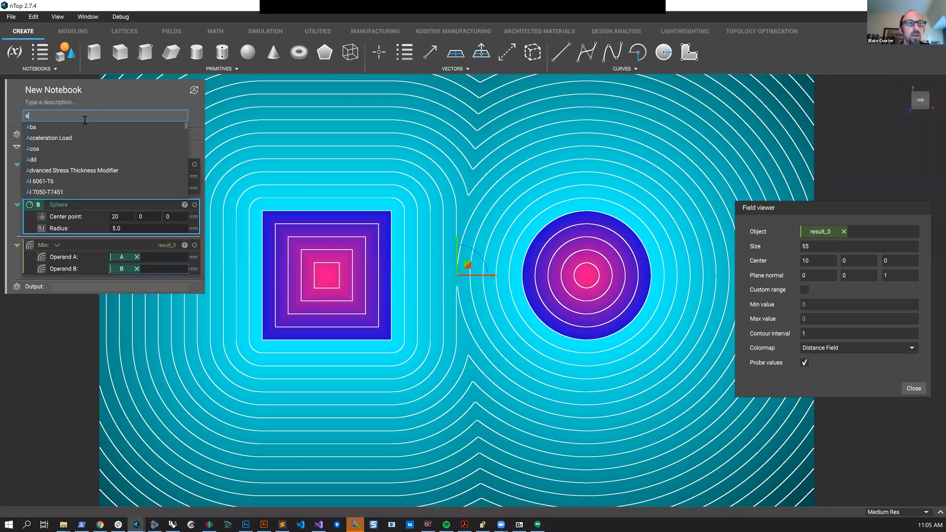
text(dd)
key(Return)
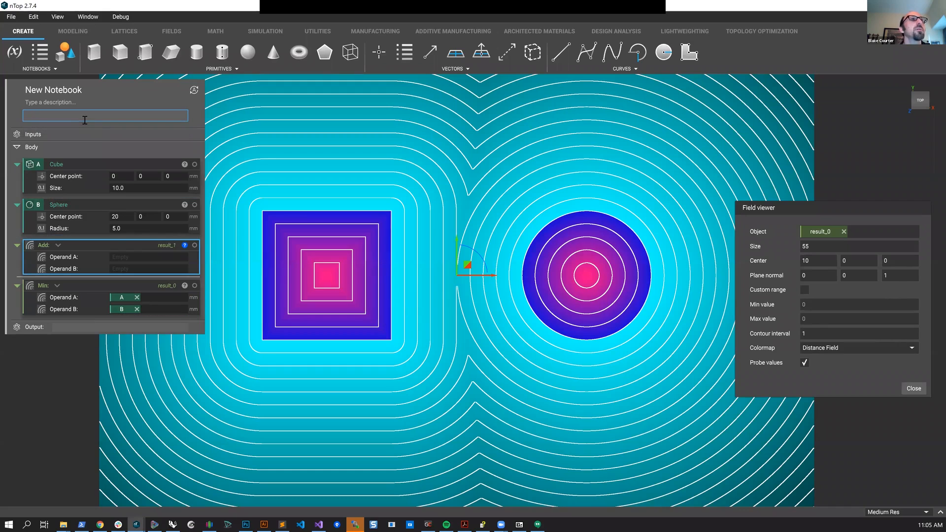
drag(42, 207, 123, 269)
drag(42, 164, 124, 257)
click(120, 244)
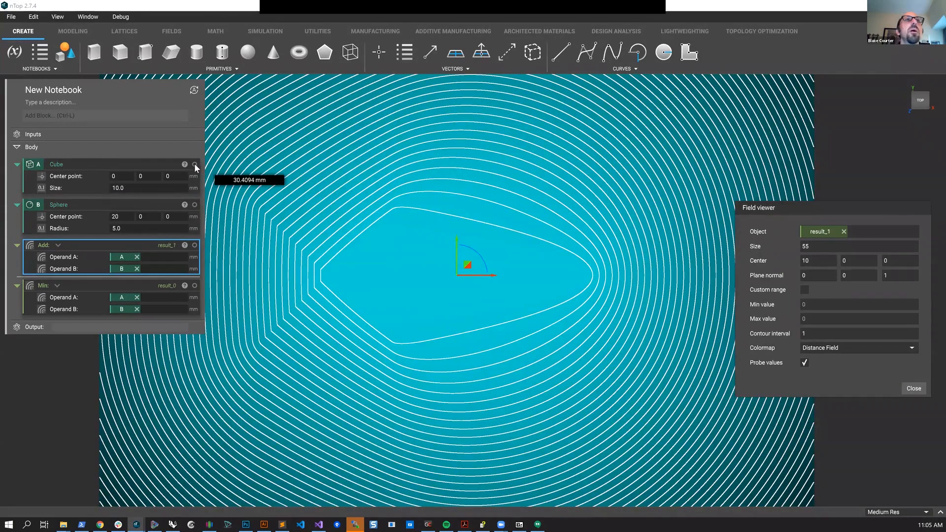
Show the cube and sphere bodies over the Add field for comparison, and hide them again
click(194, 204)
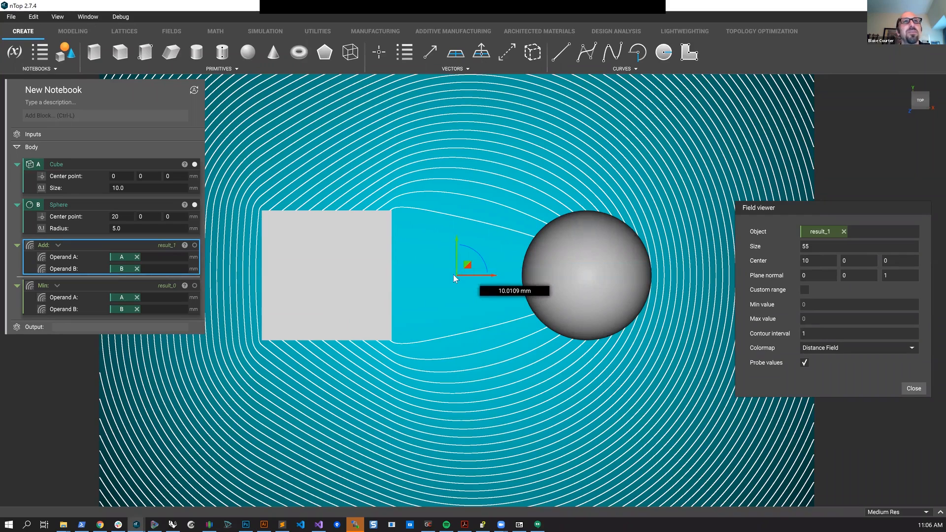
click(194, 205)
click(194, 165)
Move sphere B along X toward the cube, to a center X of about 6.43 mm
click(158, 201)
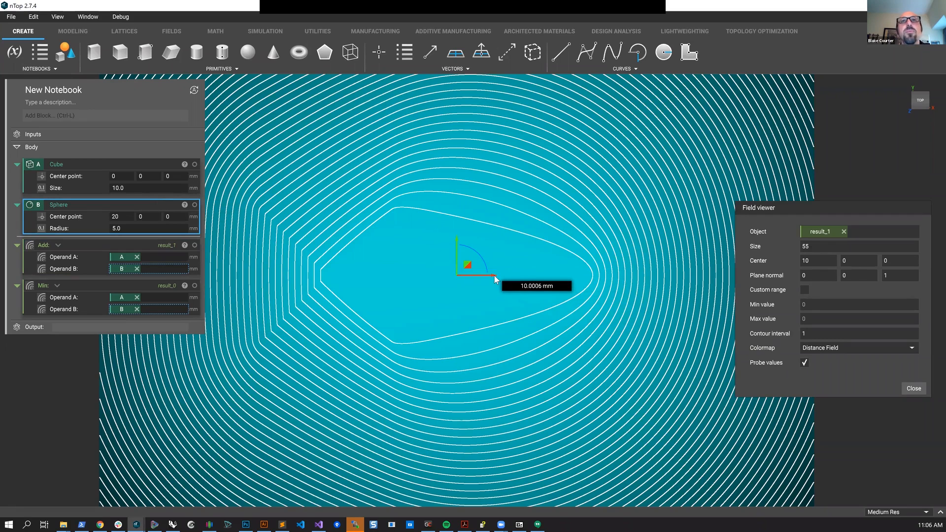
drag(486, 288, 428, 294)
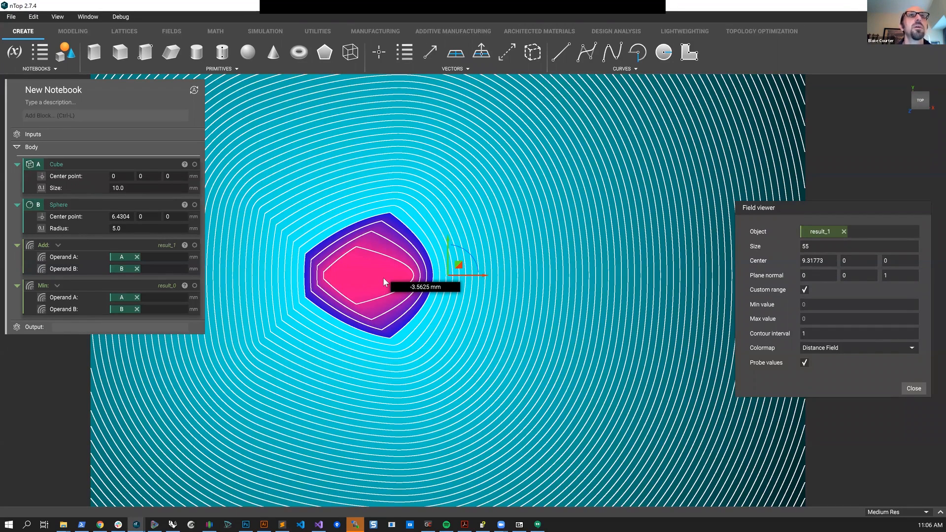
Set the X coordinate of sphere B's center point to 20 mm
click(125, 217)
double_click(126, 217)
text(20)
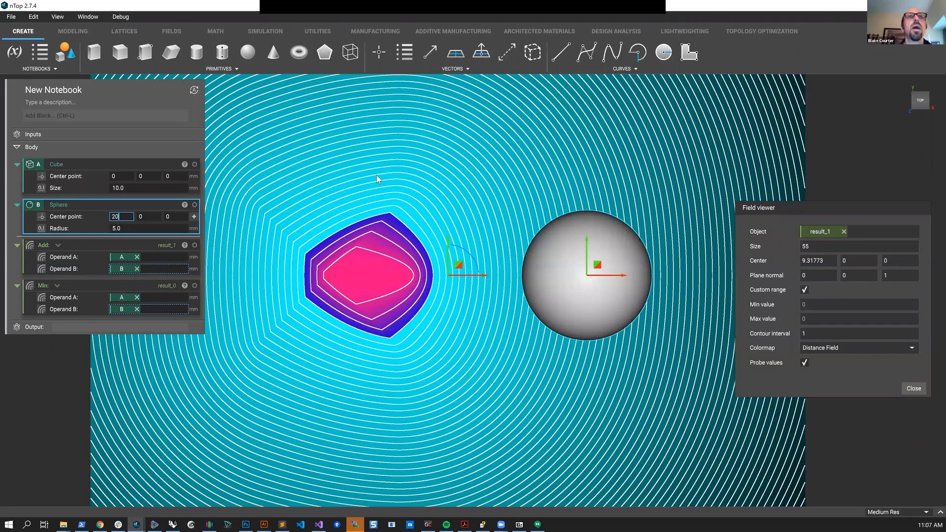
click(377, 175)
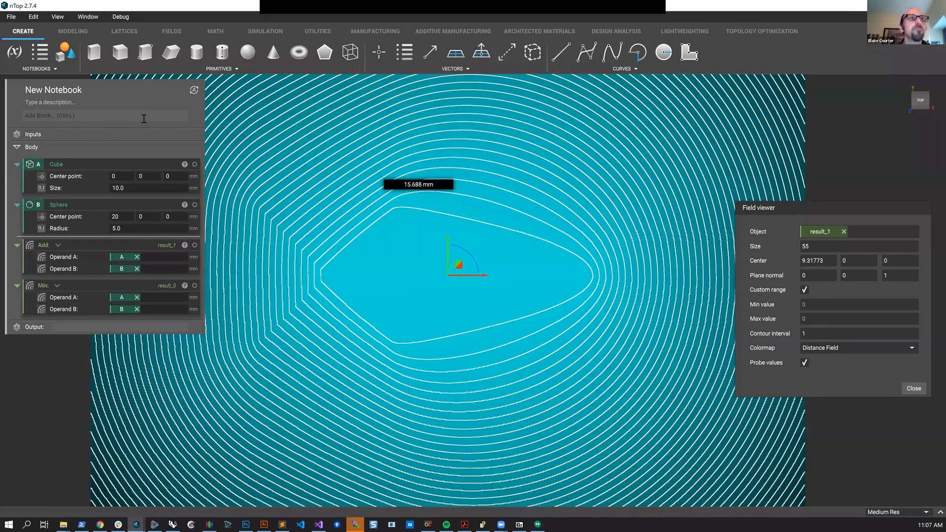
Add a Subtract block with A as Operand A and B as Operand B, and display its field
click(143, 117)
text(sub)
click(126, 140)
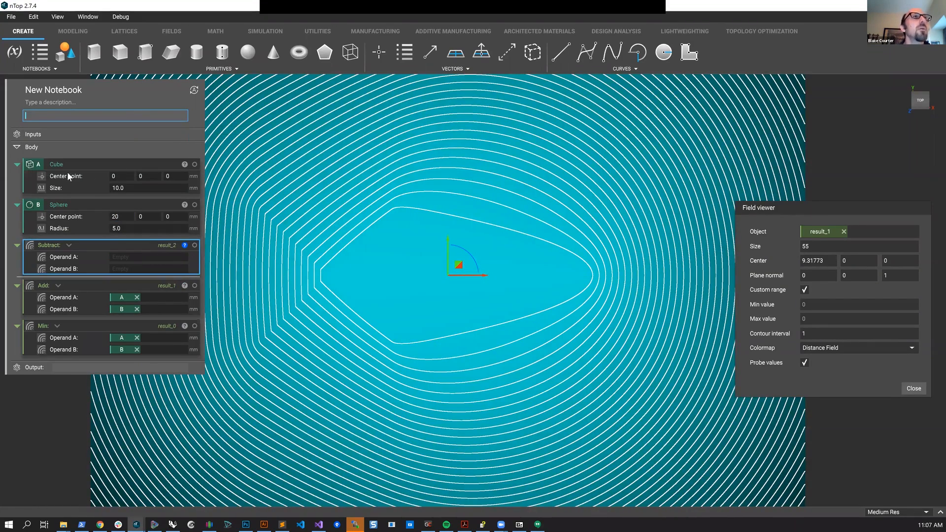
drag(39, 164, 121, 257)
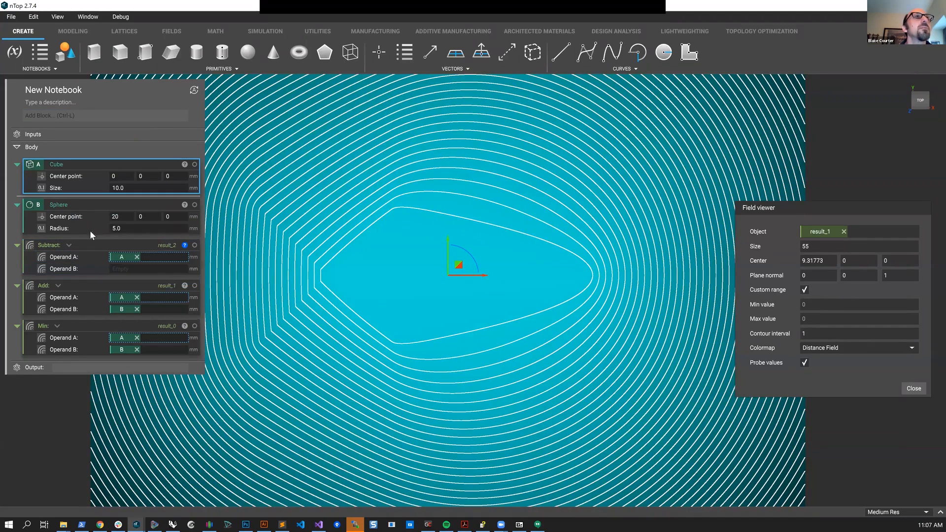
drag(38, 202, 130, 269)
click(123, 244)
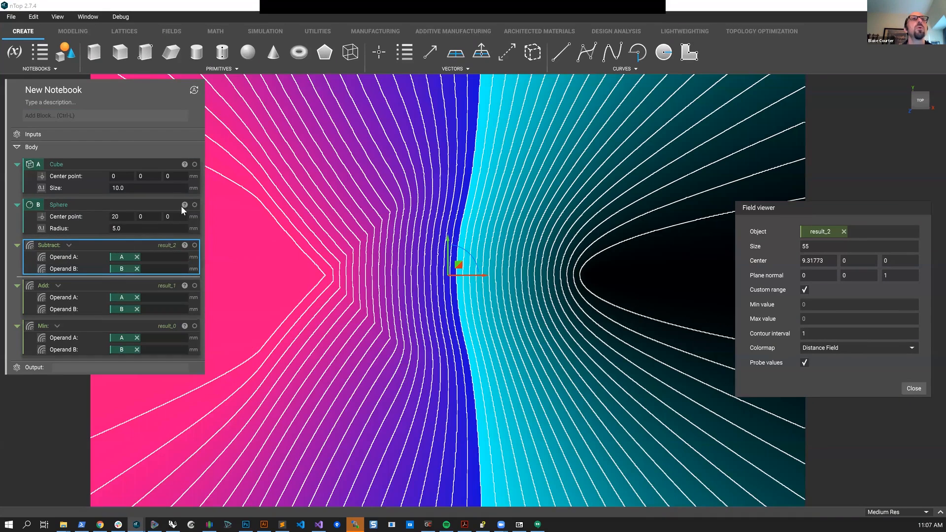
Show the cube and sphere bodies over the Subtract field and probe the values between them
click(195, 165)
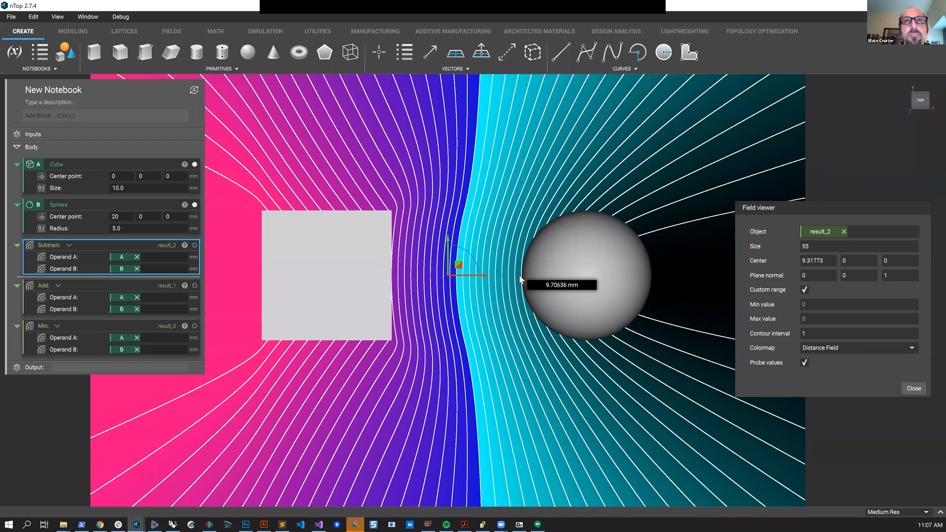
scroll(493, 270, down, 2)
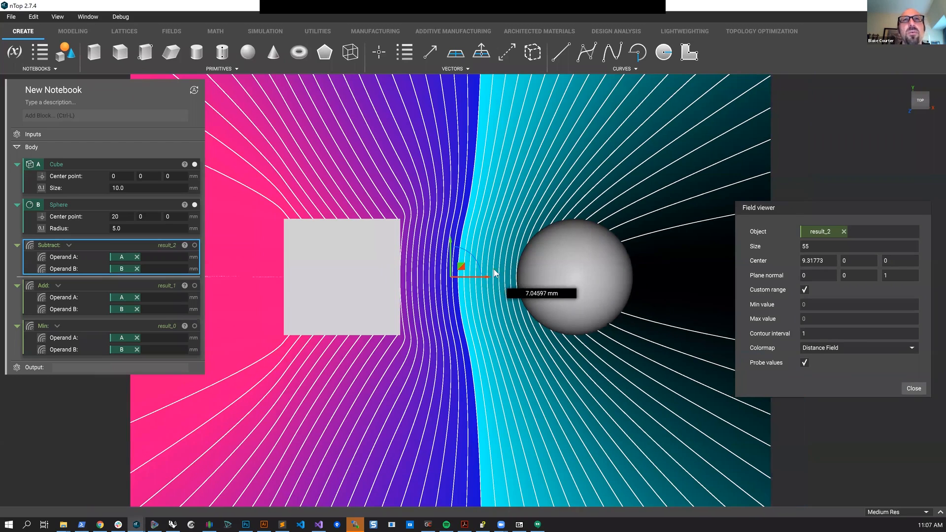
scroll(462, 257, down, 2)
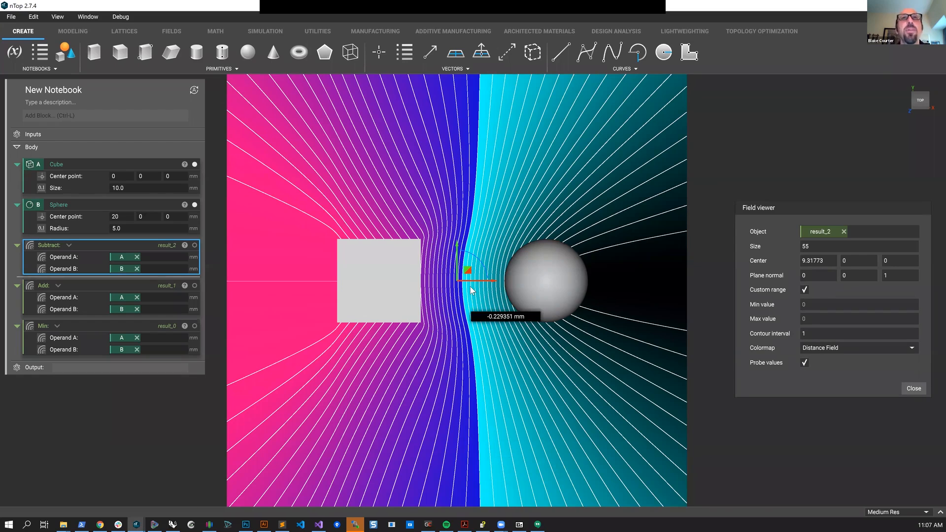
scroll(471, 286, up, 2)
scroll(470, 286, up, 1)
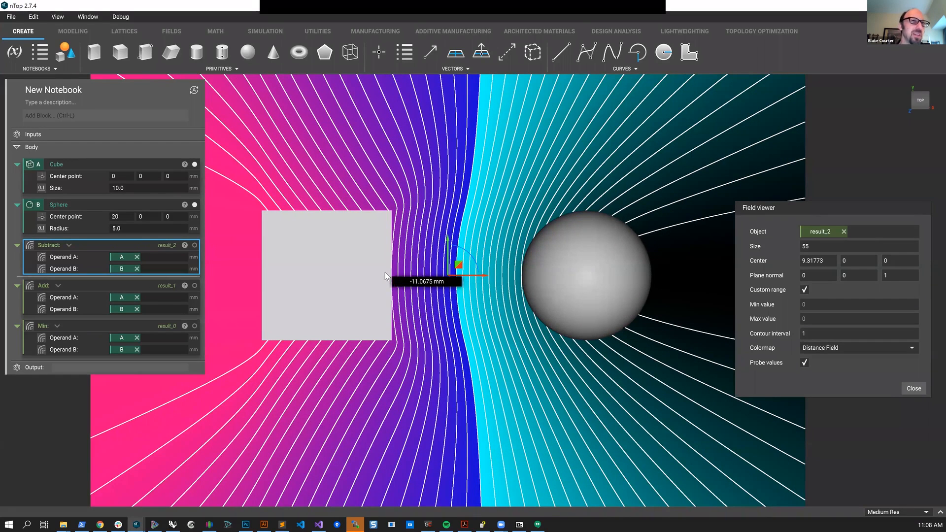
Add a Divide block with the Subtract result as Operand A and the Add result as Operand B, and display its field
click(97, 117)
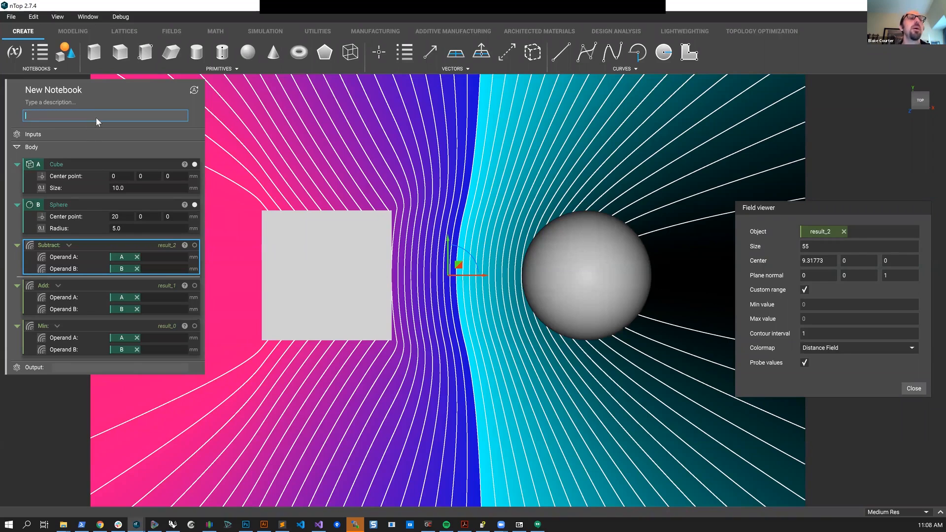
text(divide)
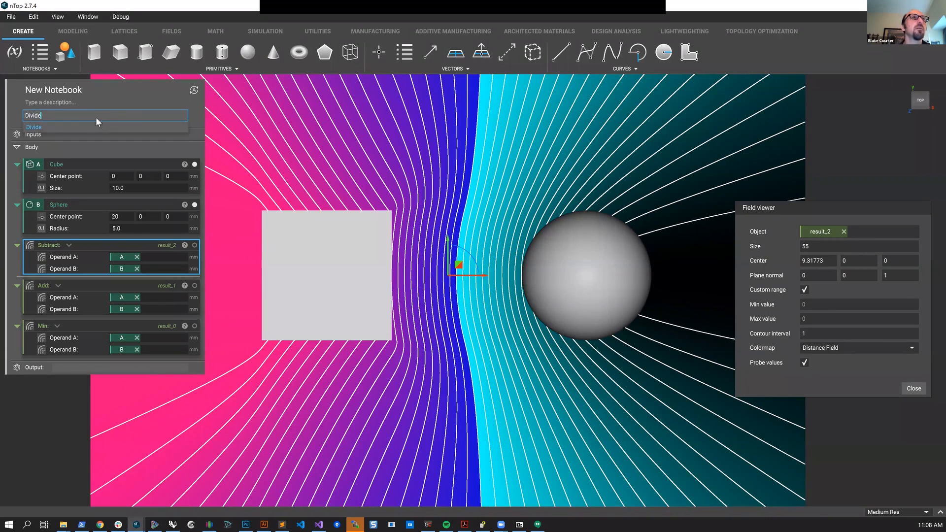
key(Return)
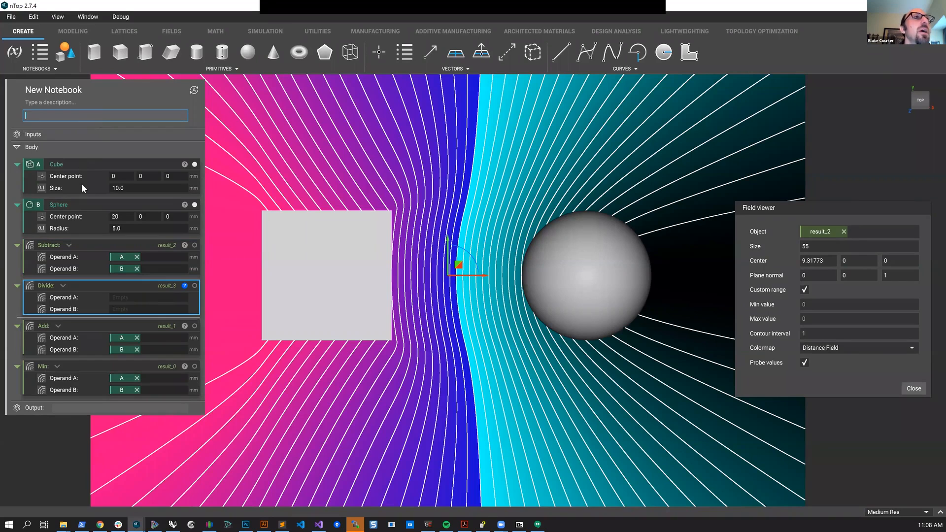
drag(105, 240, 126, 289)
click(119, 243)
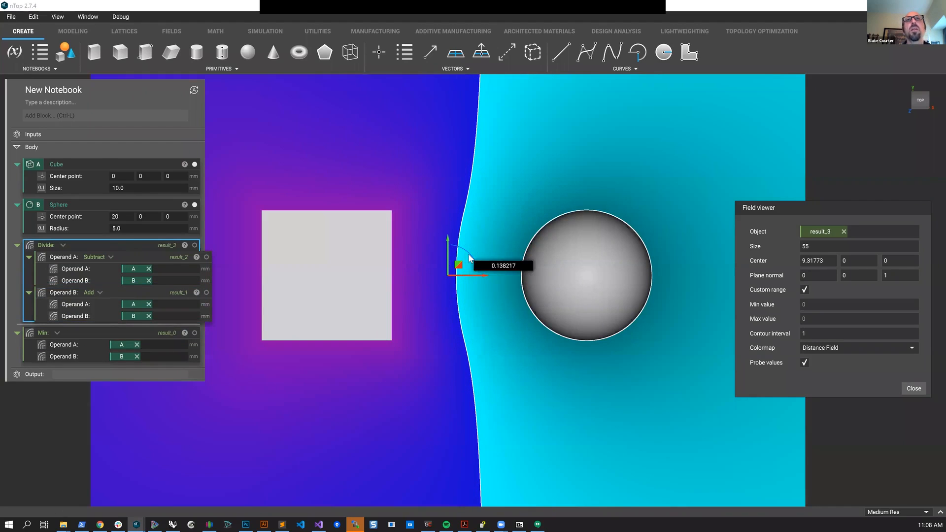
Set the contour interval of the Divide field display to 0.1 and inspect the contours around both bodies
click(841, 334)
text(.1)
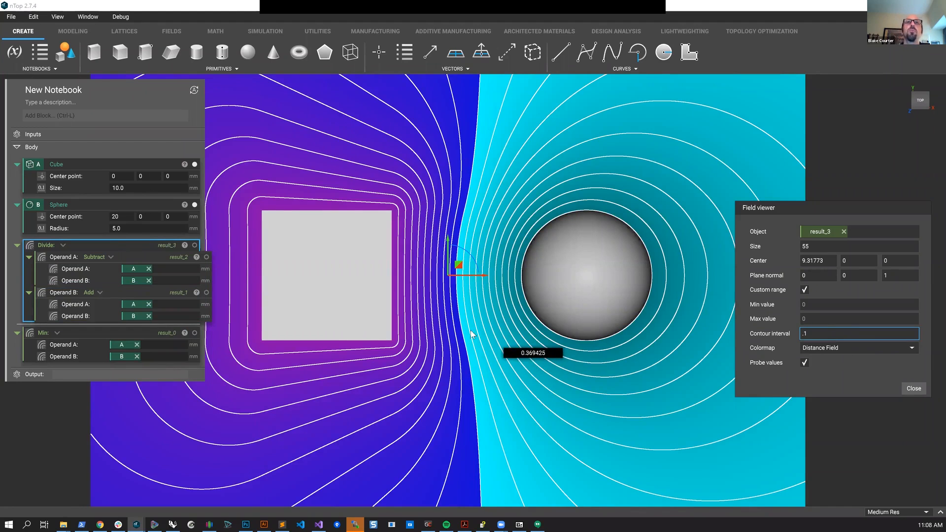
middle_drag(485, 342, 510, 357)
scroll(509, 355, up, 2)
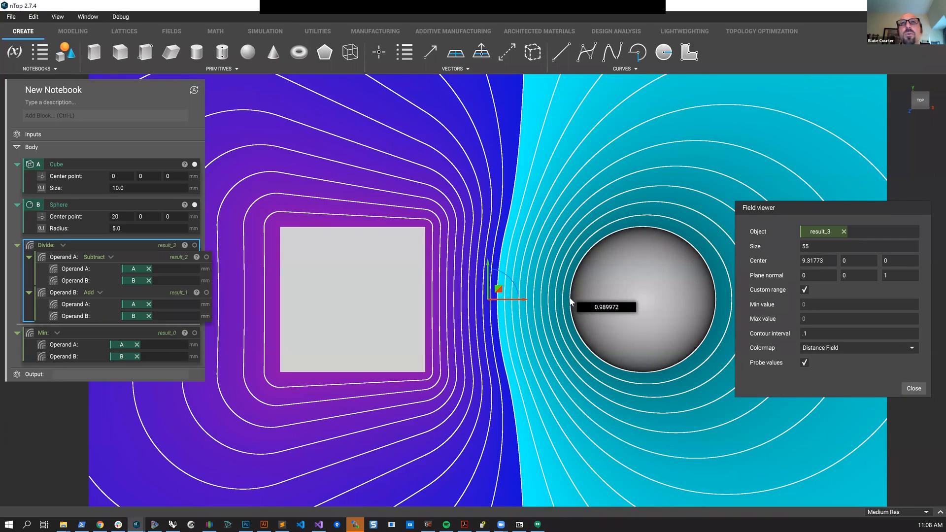
scroll(515, 298, down, 2)
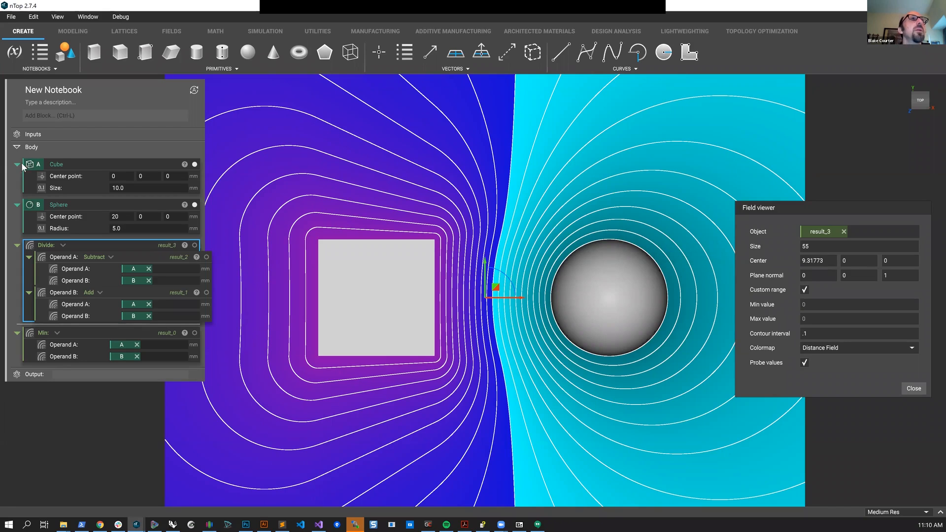
Change the variable types of cube A and sphere B to Scalar Field
click(40, 164)
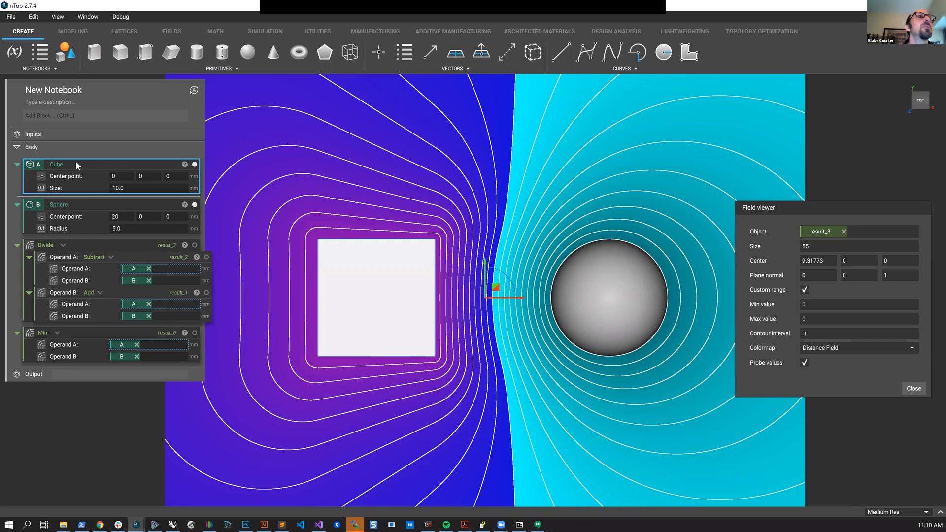
click(30, 166)
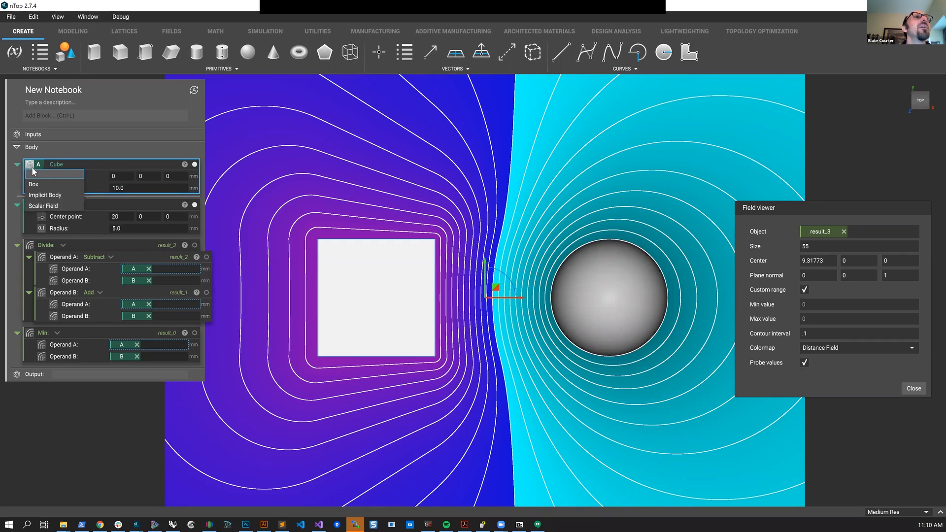
click(33, 206)
click(29, 206)
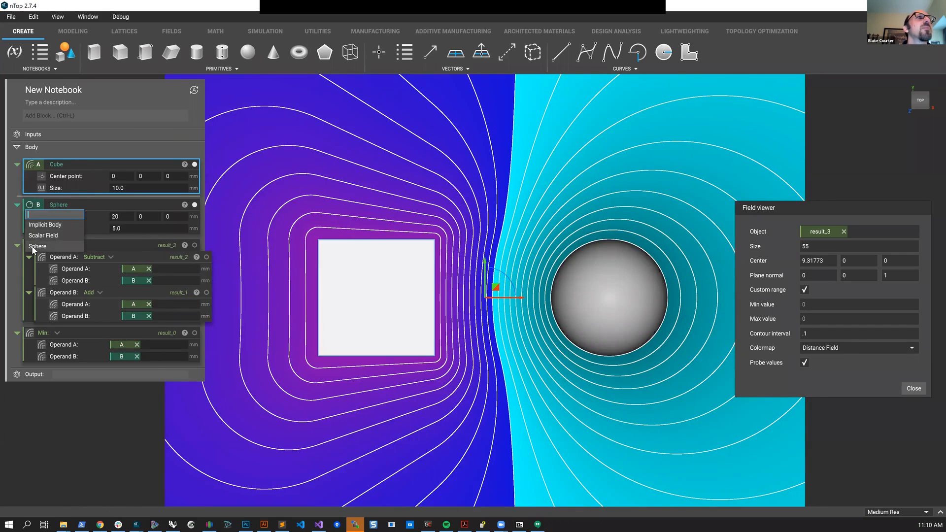
click(38, 237)
Move A and B into the notebook's inputs and set the Divide result as its output
drag(87, 165, 101, 137)
drag(88, 209, 104, 181)
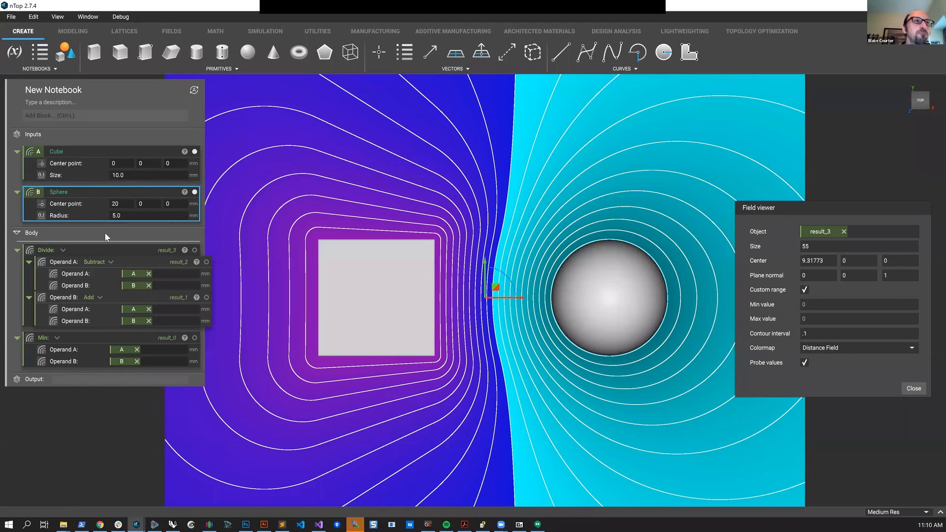
drag(104, 247, 122, 379)
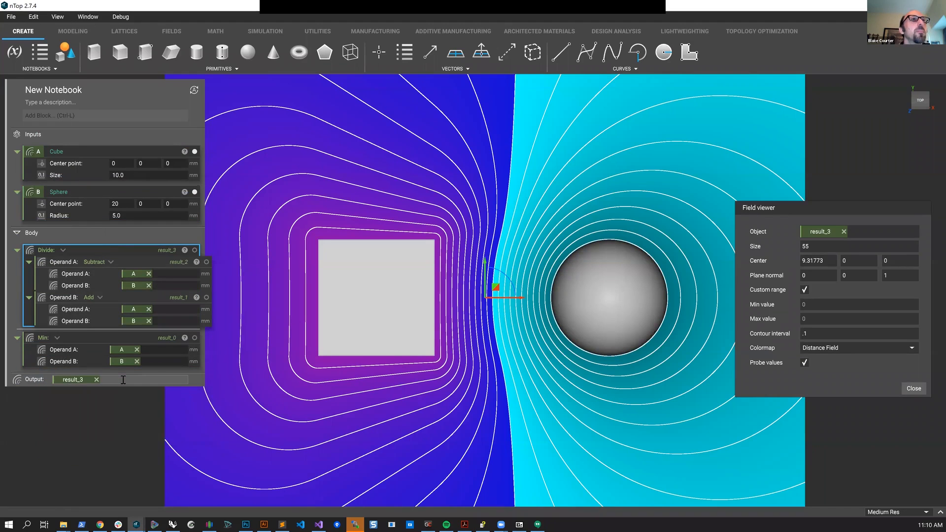
Name the notebook "Two Body Field"
click(66, 97)
text(Two Bode Field)
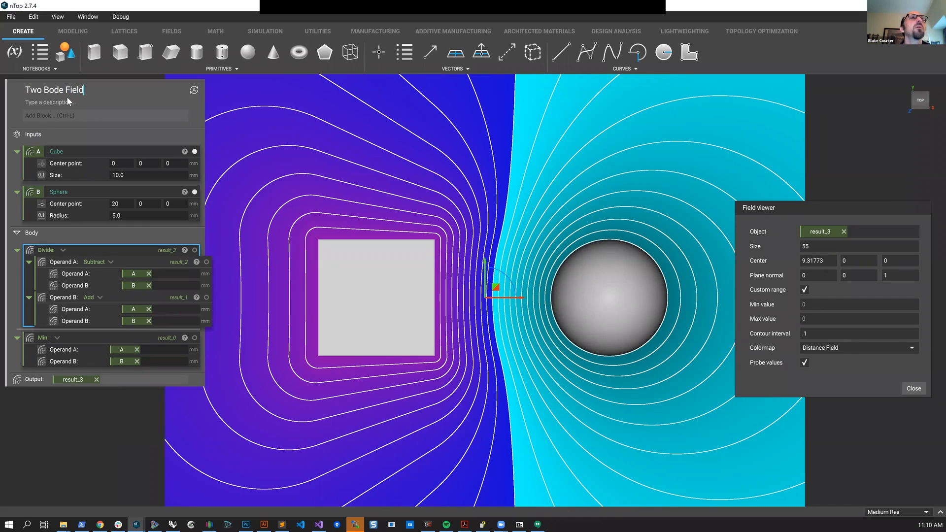
drag(58, 90, 63, 89)
text(y)
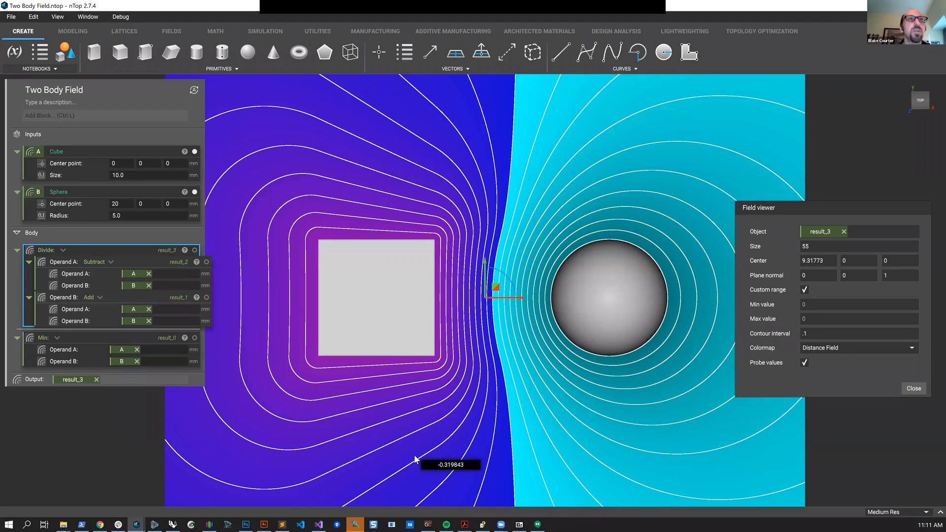
Add a Remap Field block and use a Gyroid Field as its scalar field
click(117, 116)
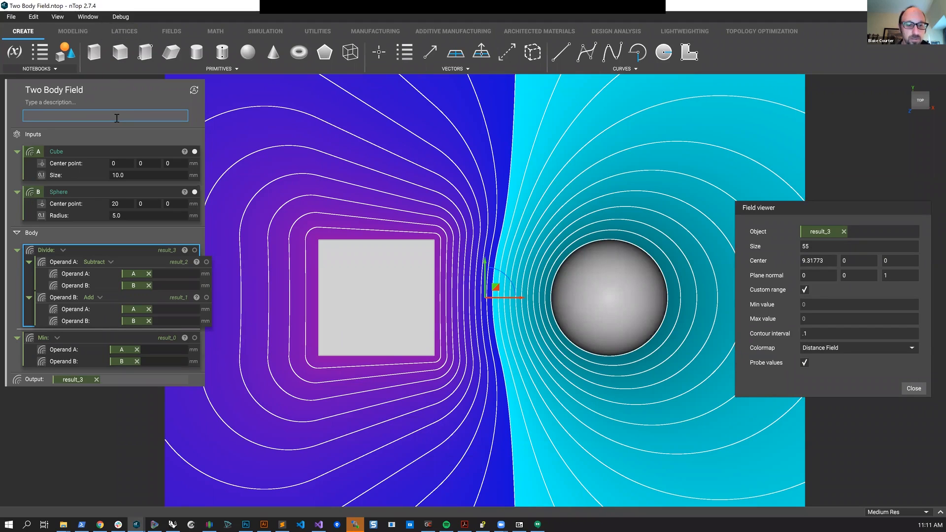
text(rema)
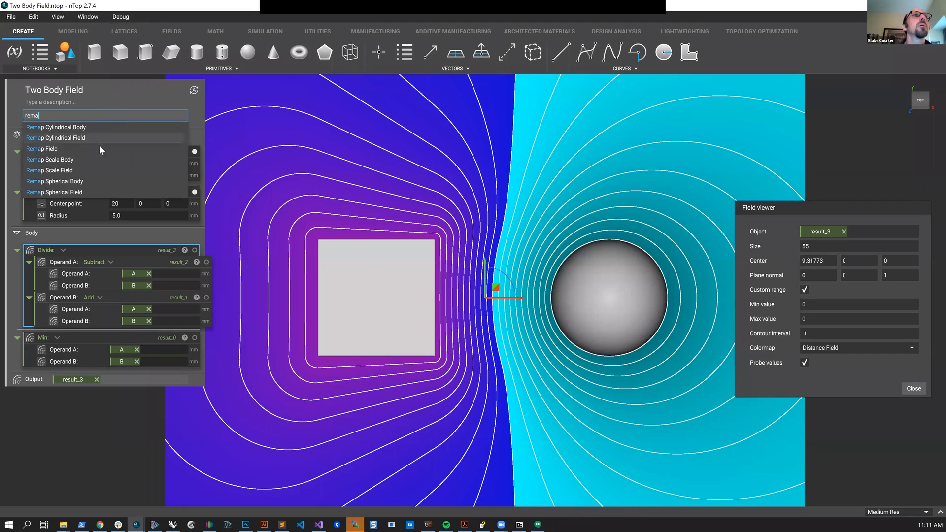
click(100, 148)
click(151, 349)
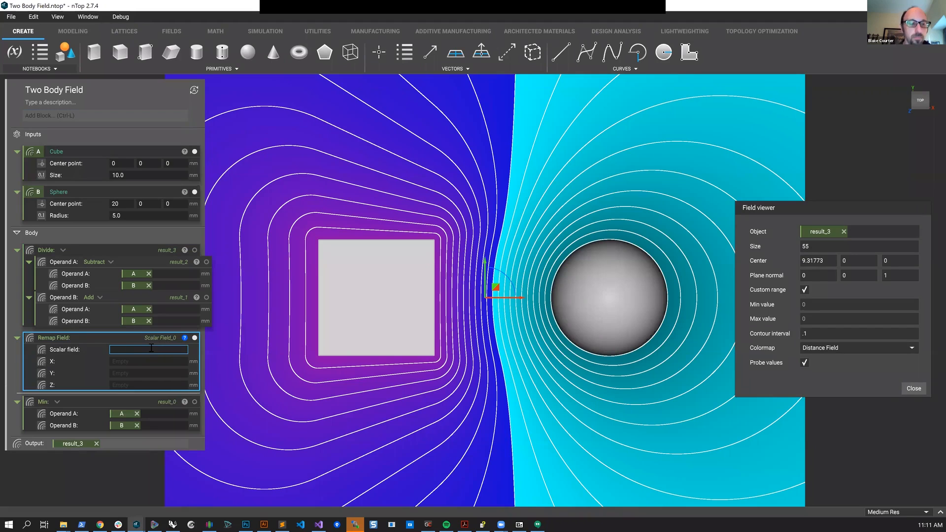
text(gyroid)
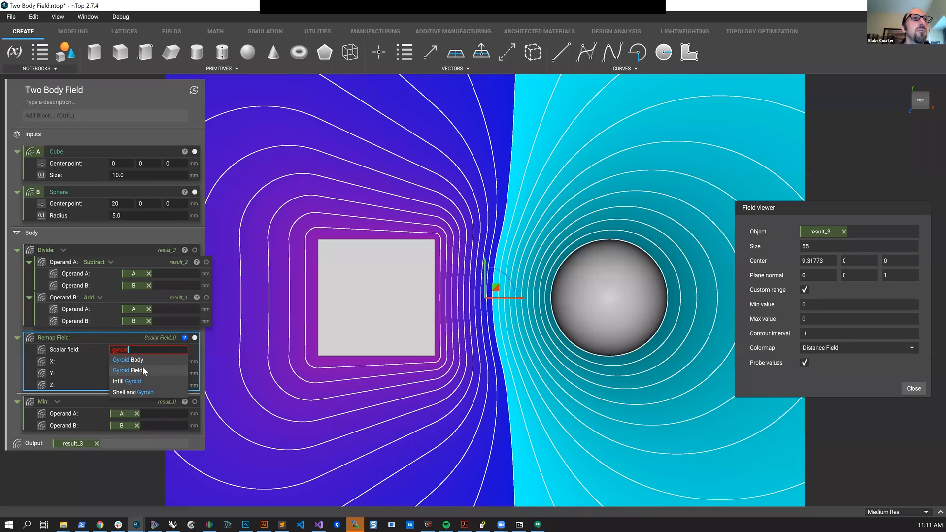
click(143, 370)
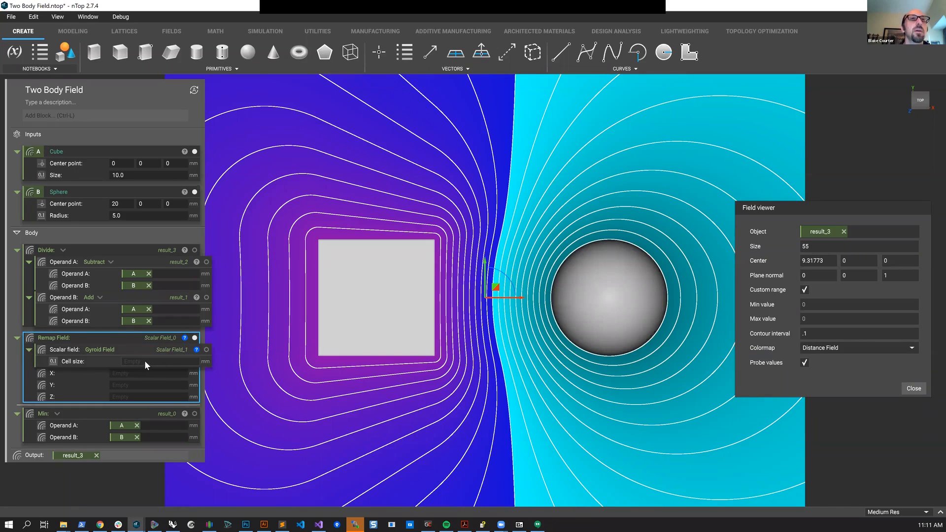
Set the Gyroid Field's cell size to 1 mm and display its field
click(145, 362)
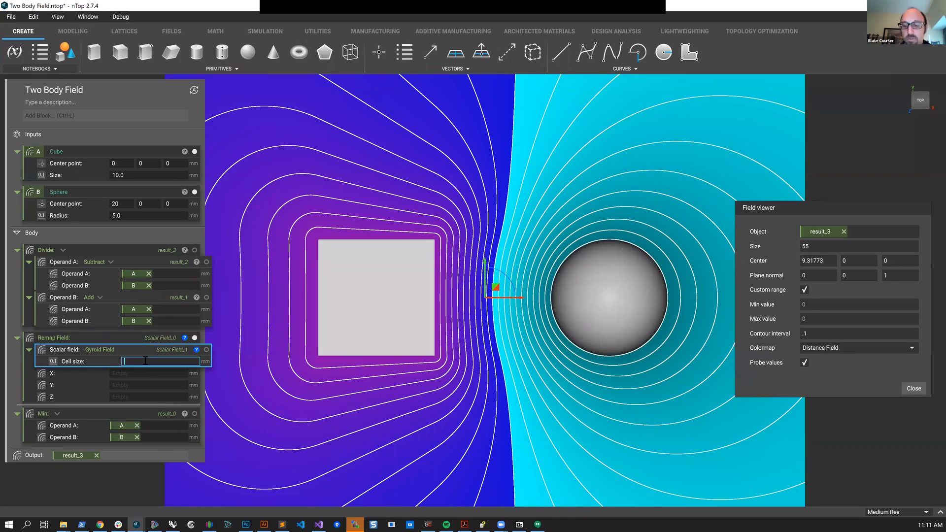
text(1)
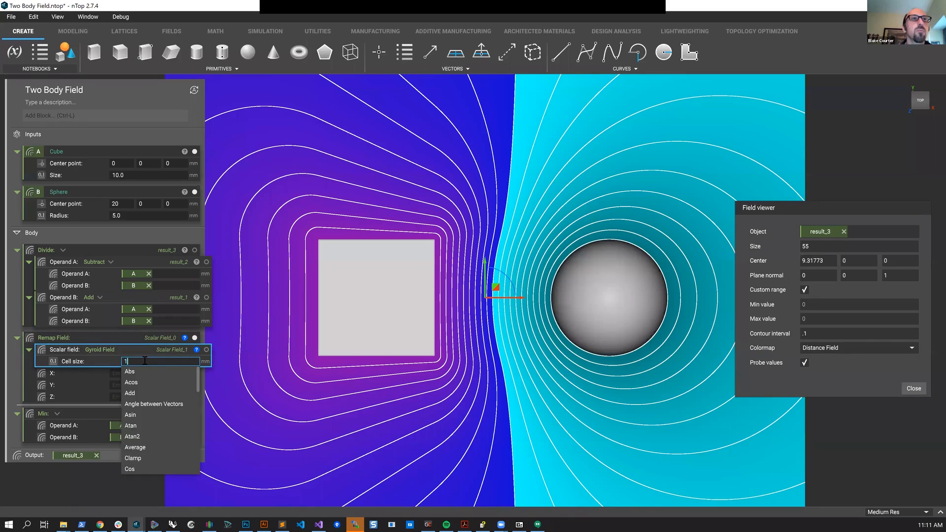
click(129, 349)
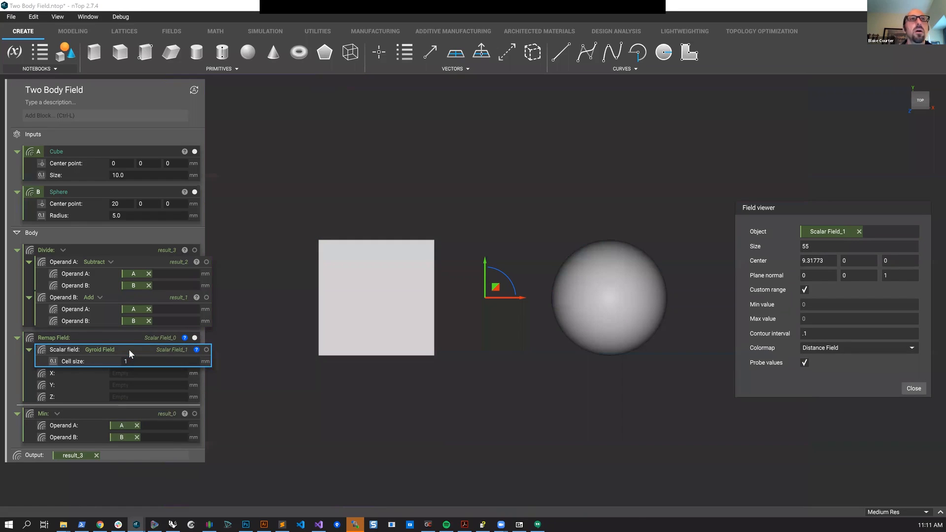
Clear the contour interval so the gyroid field displays without contour lines
click(146, 373)
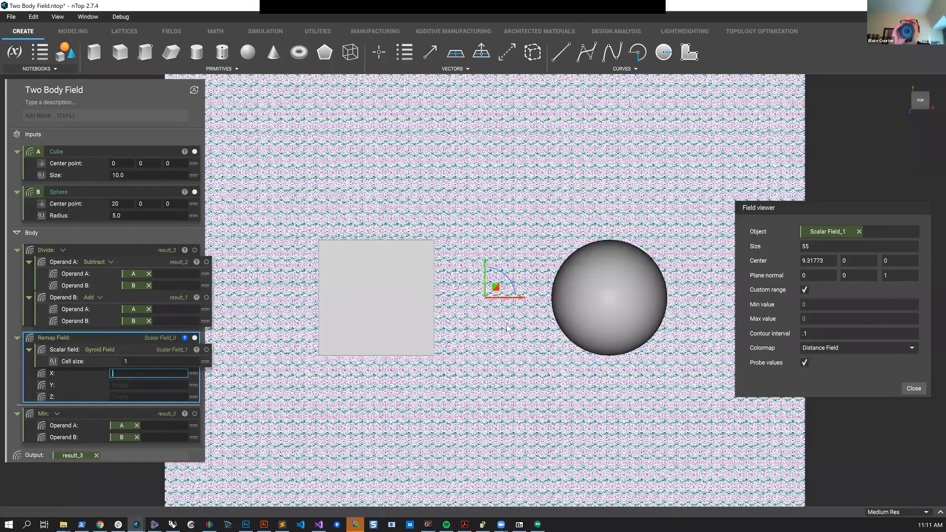
click(513, 328)
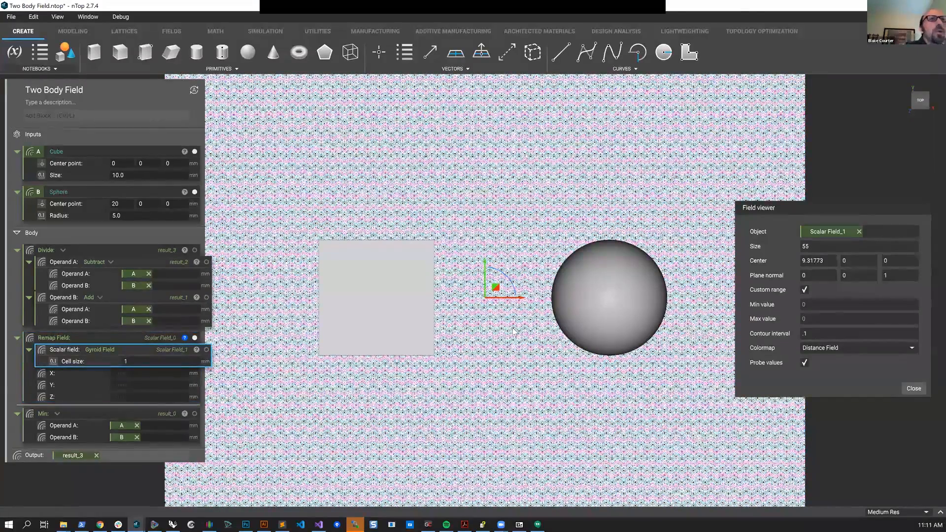
key(ctrl+z)
scroll(165, 402, up, 2)
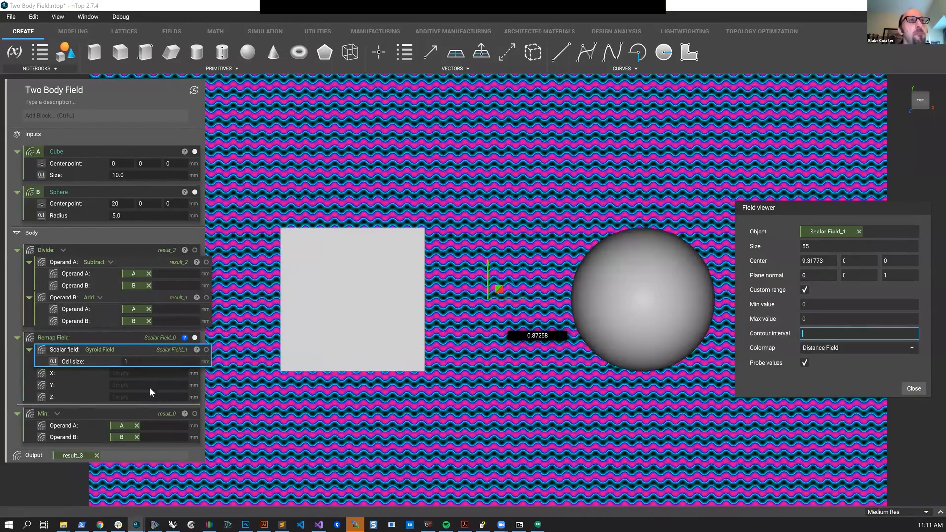
scroll(513, 329, up, 2)
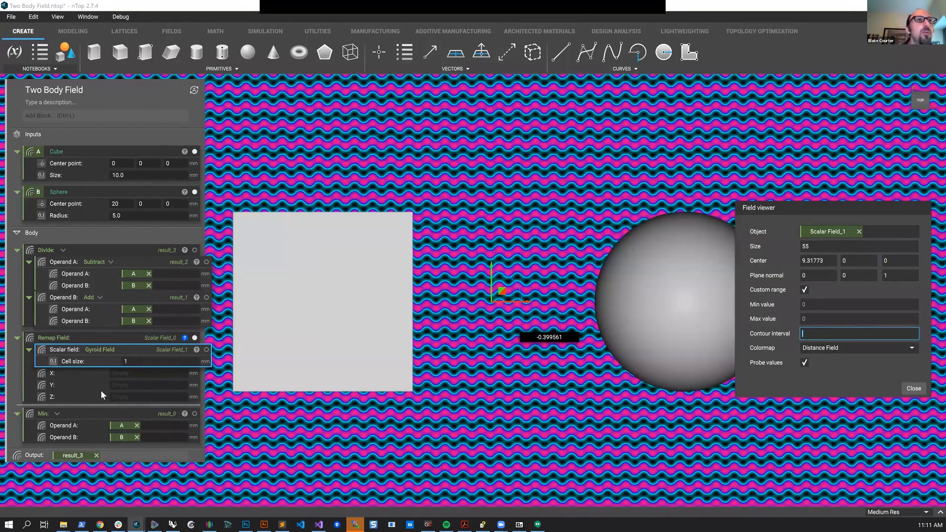
Set the Remap Field's Y input to y and its Z input to z
click(119, 386)
click(120, 399)
text(z)
key(Return)
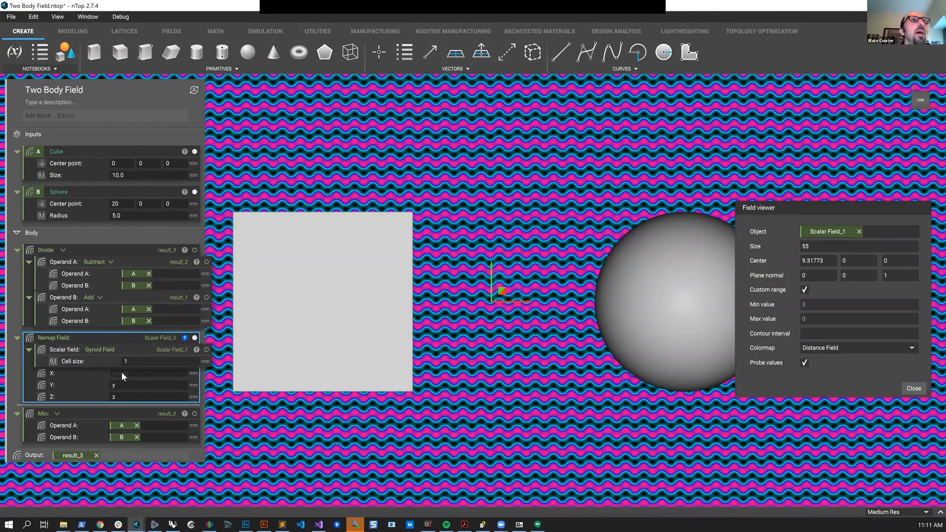
Use the two-body Divide block as the Remap Field's X input with its units matched to length, and view the remapped field
drag(123, 247, 147, 369)
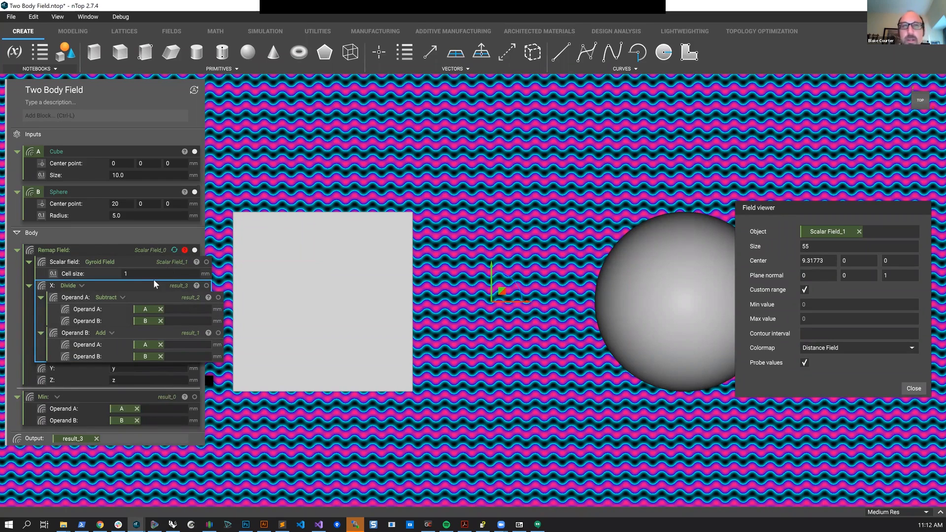
right_click(141, 283)
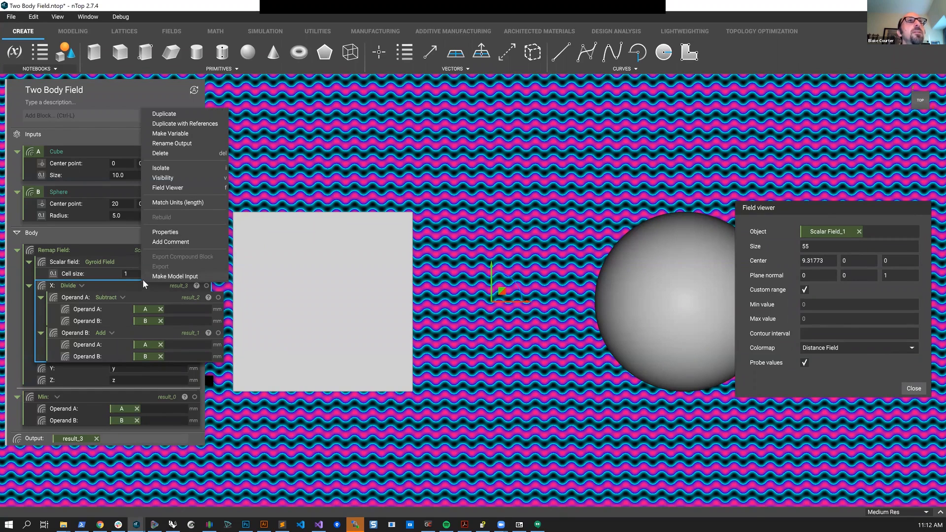
click(166, 203)
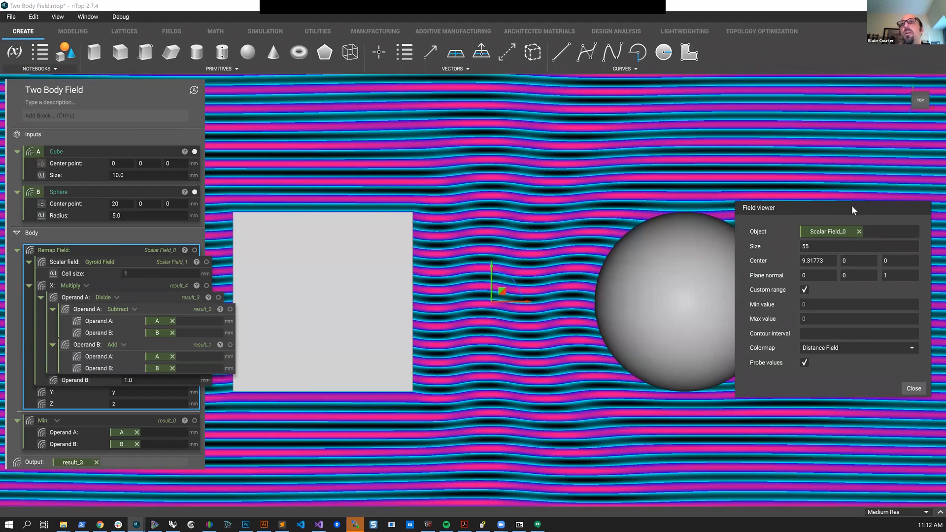
drag(852, 205, 942, 151)
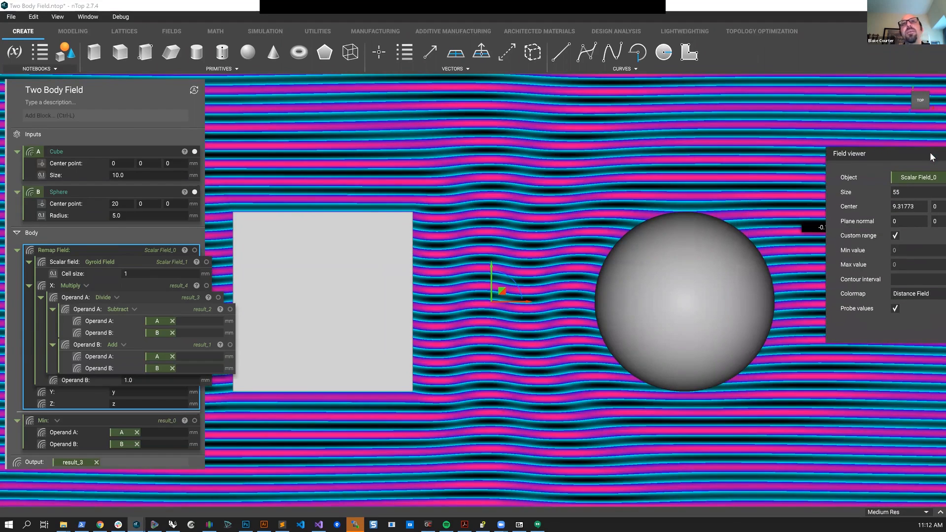
Set Operand B of the Multiply block in the Remap Field's X input to 10 mm
click(138, 380)
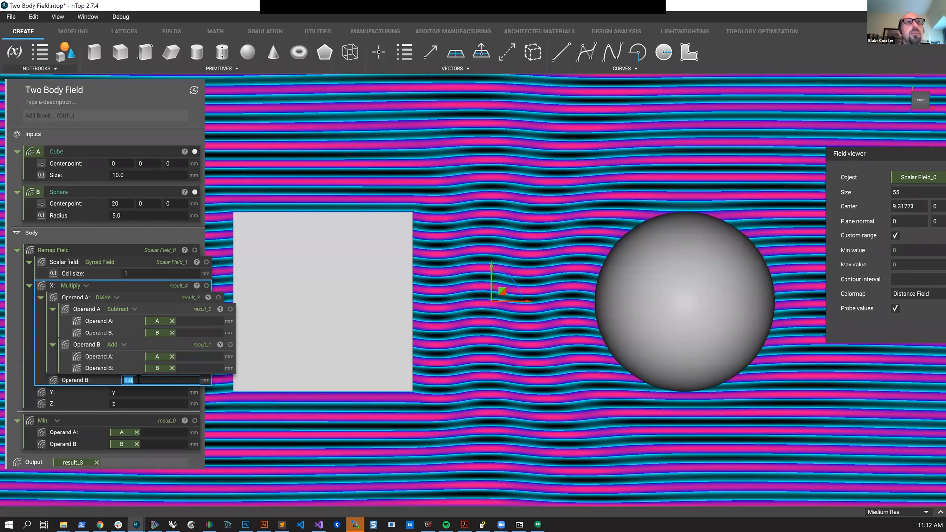
text(10)
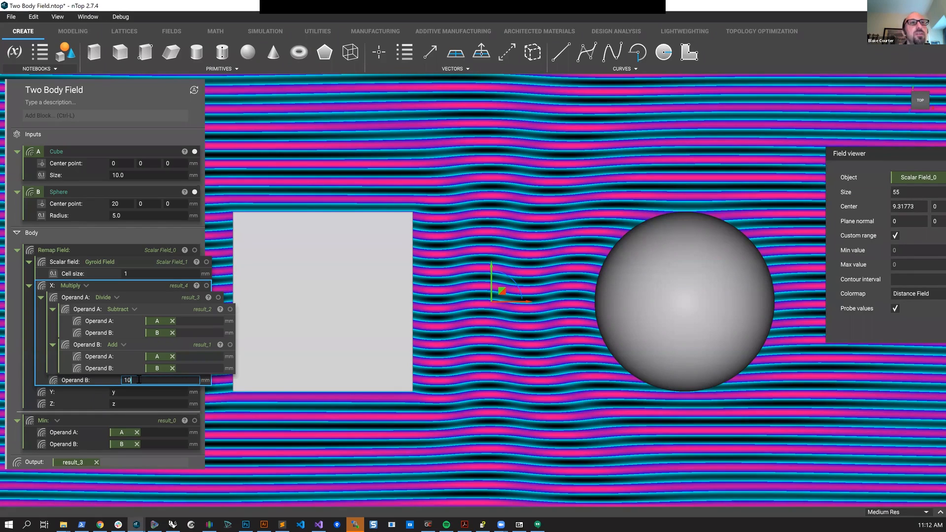
key(Return)
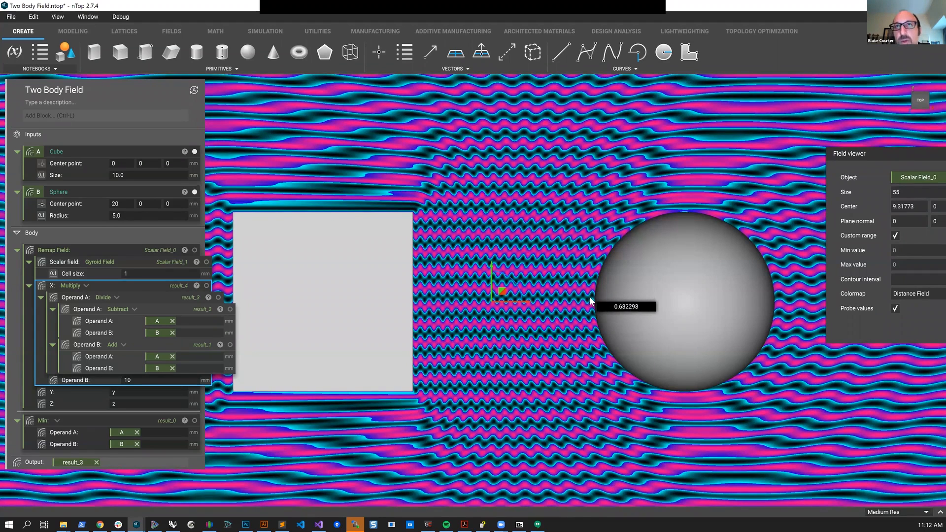
Set Operand B of the Multiply block in the Remap Field's X input to 5 mm
click(143, 380)
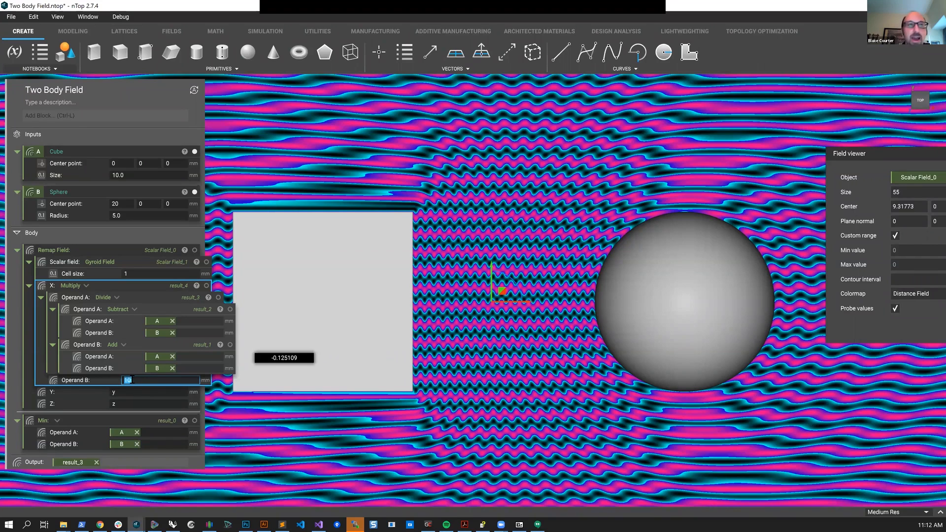
text(5)
key(Return)
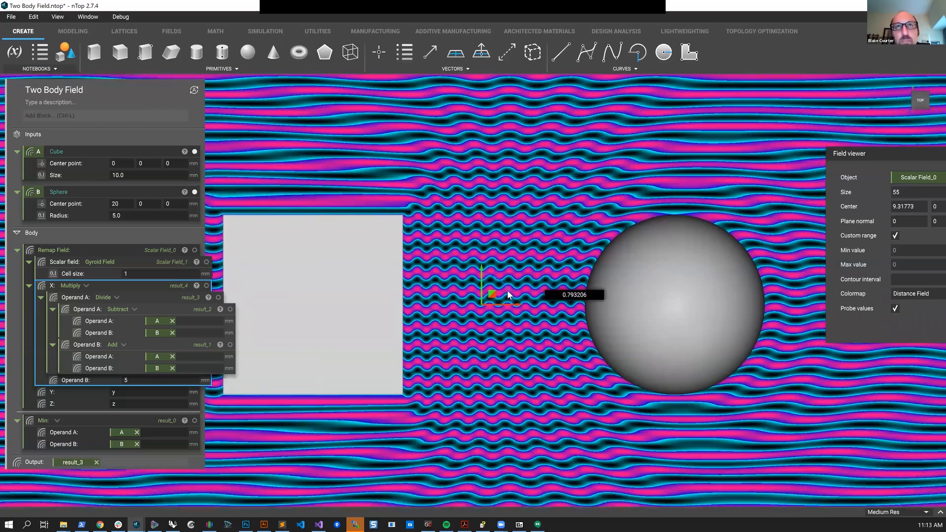
Add an Add block and use the Remap Field as its Operand B
middle_drag(508, 295, 480, 299)
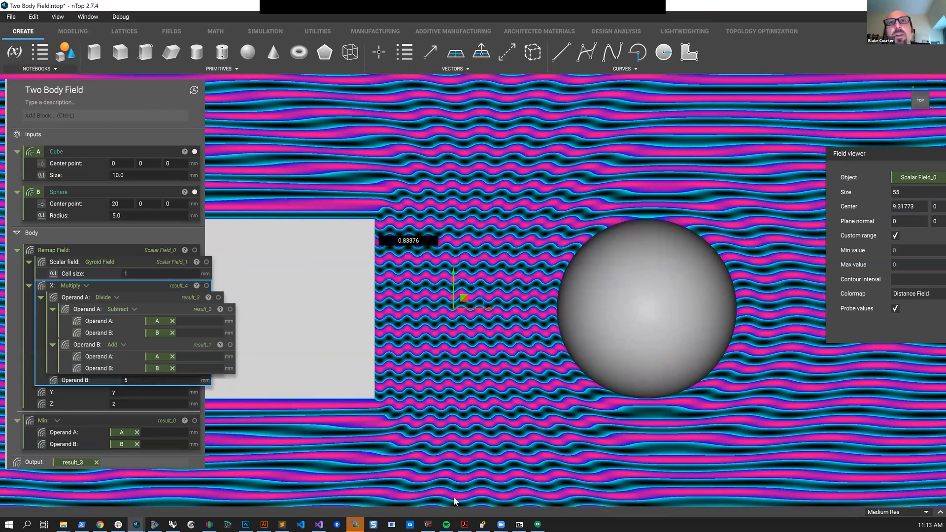
scroll(511, 312, up, 2)
scroll(510, 312, up, 1)
middle_drag(510, 312, 408, 322)
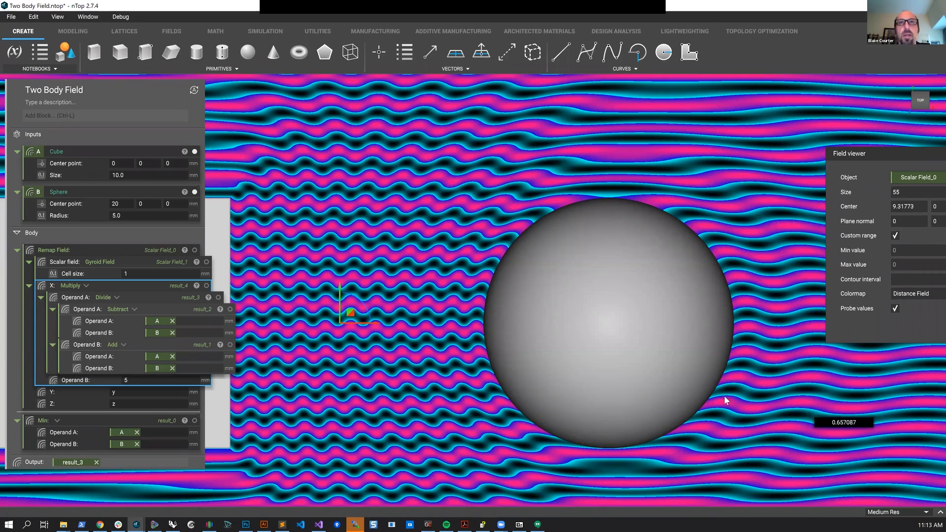
scroll(628, 319, up, 2)
middle_drag(616, 315, 583, 295)
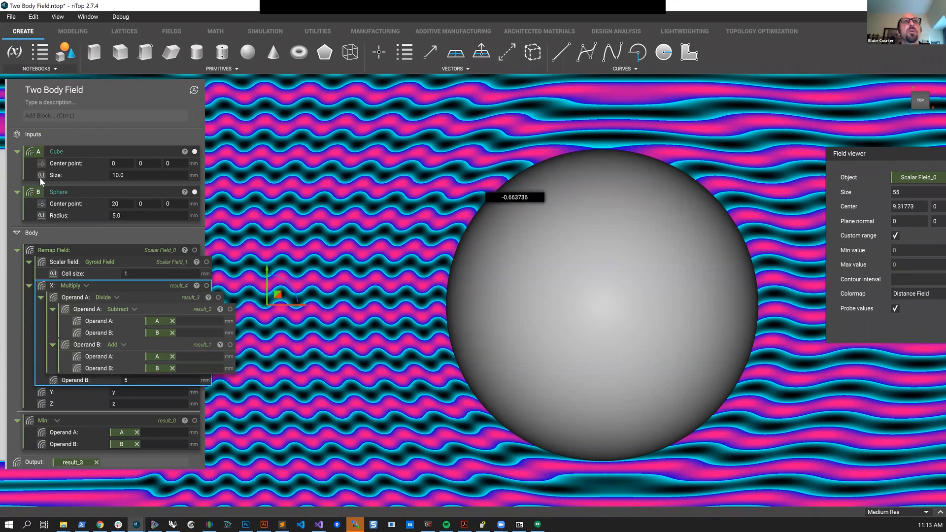
click(79, 124)
text(add)
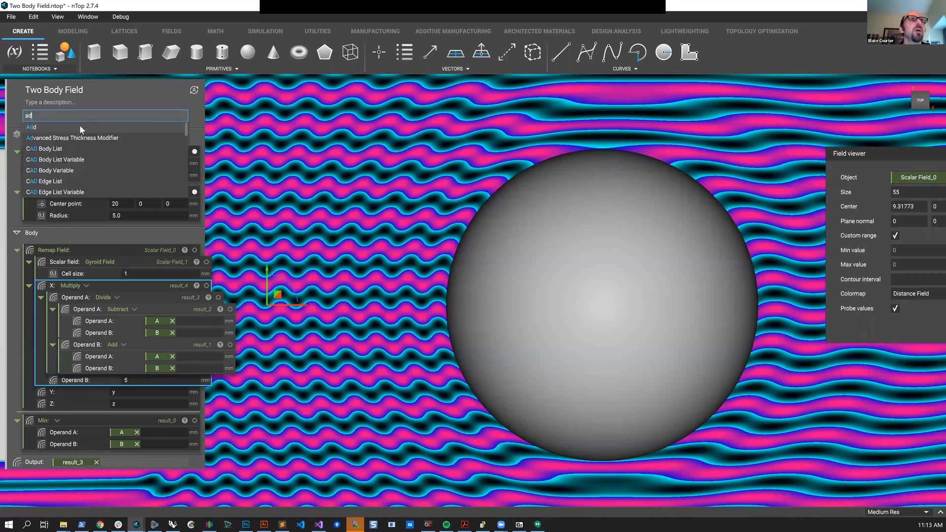
key(Return)
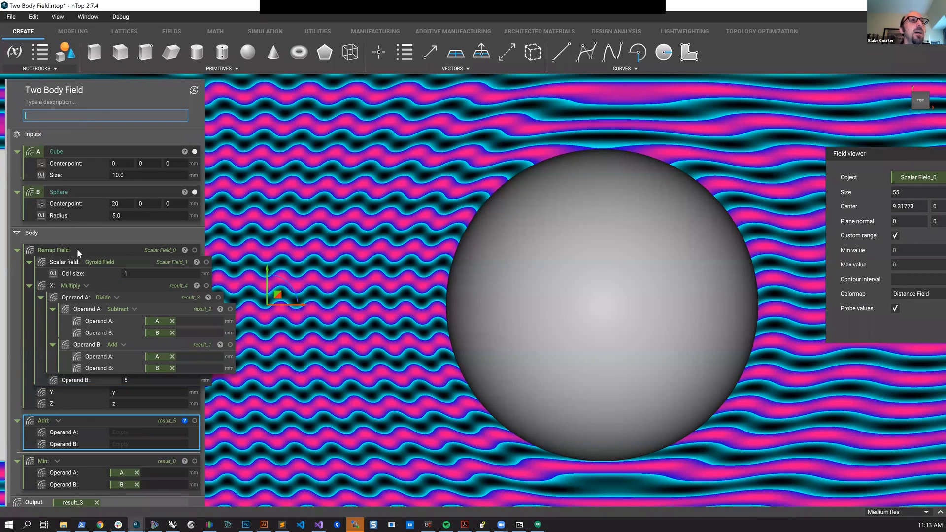
drag(118, 247, 152, 444)
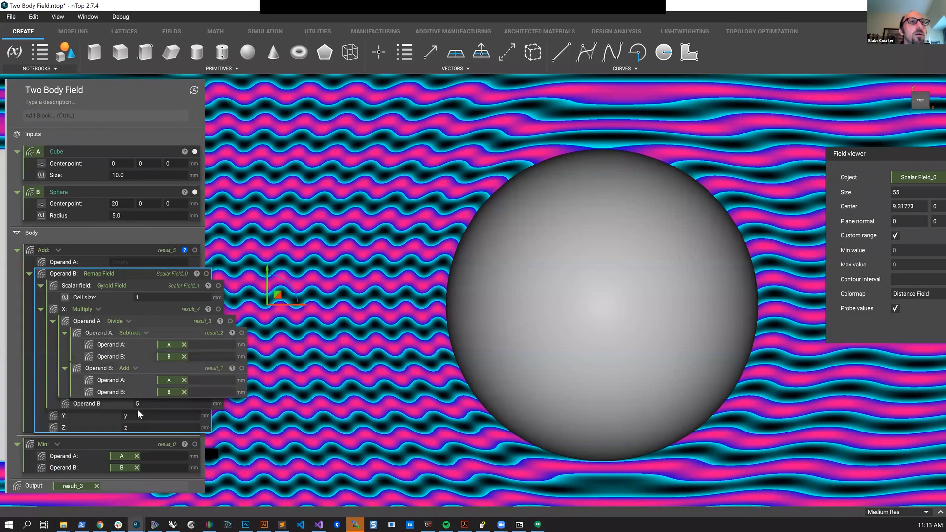
Use a Ramp block as Operand A of the Add block, with sphere B as the ramp's scalar field
click(144, 263)
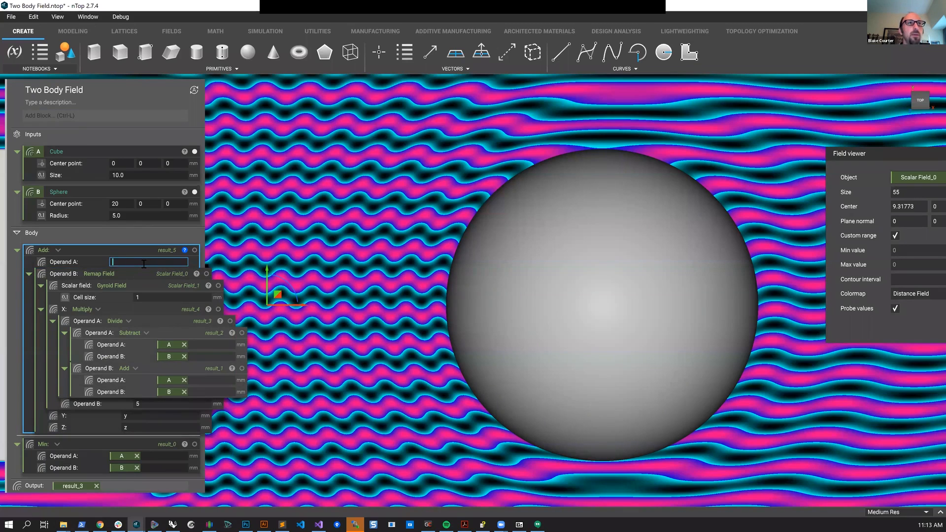
text(ram)
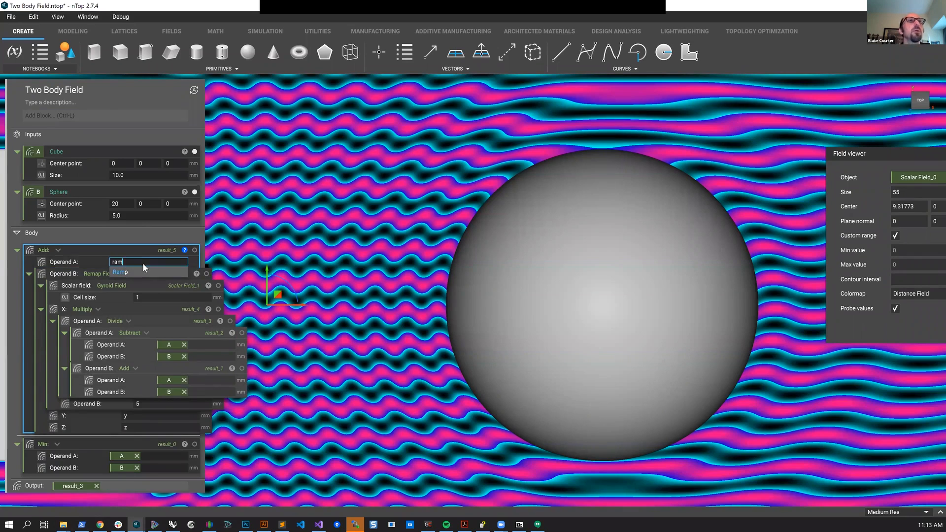
key(Return)
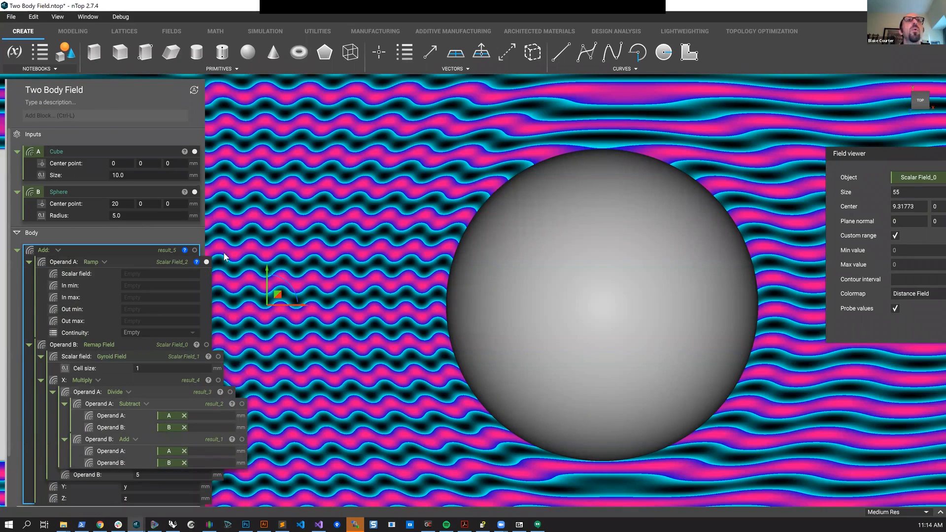
drag(106, 192, 151, 276)
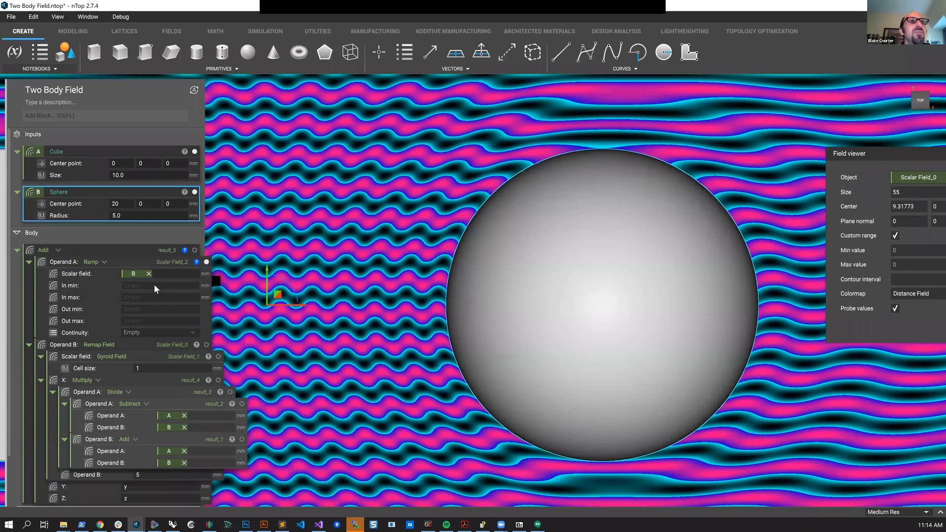
Set the Ramp's In min to -.5, In max to 1, Out min to 1, Out max to 0 and continuity to Geometric (C0)
click(155, 285)
text(-.5)
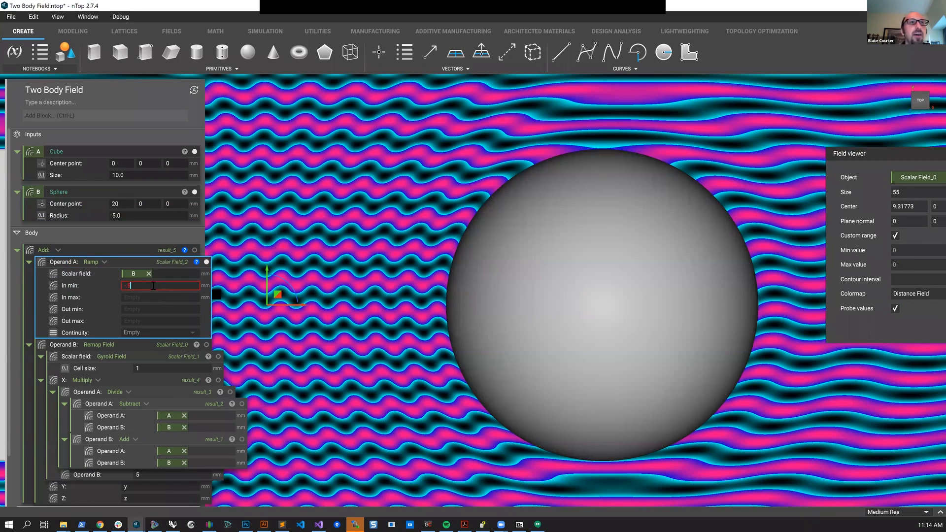
click(141, 296)
text(1)
key(Return)
click(128, 309)
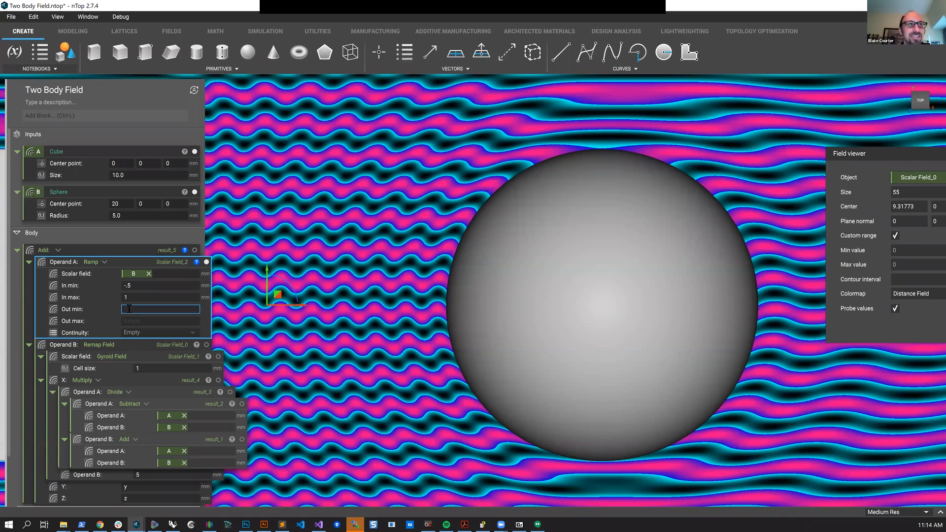
text(1)
key(Return)
click(130, 322)
text(0)
key(Return)
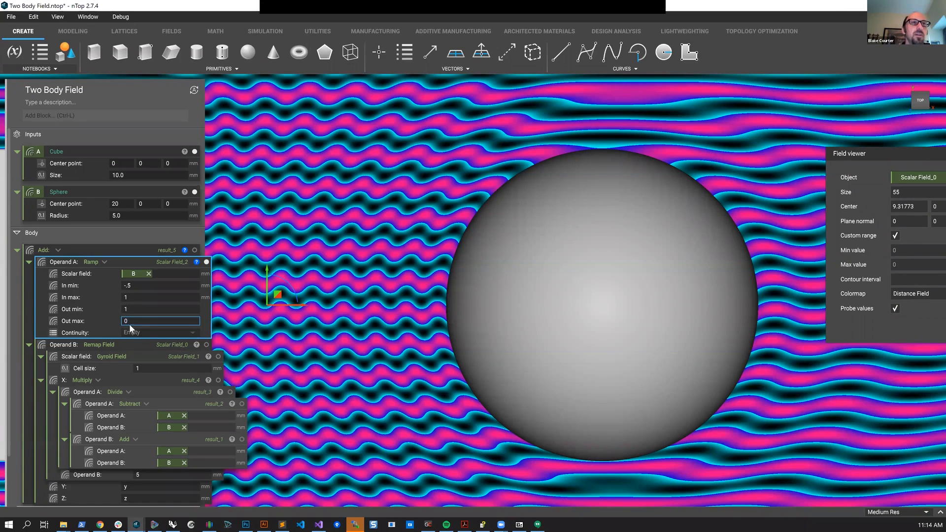
click(150, 332)
click(150, 341)
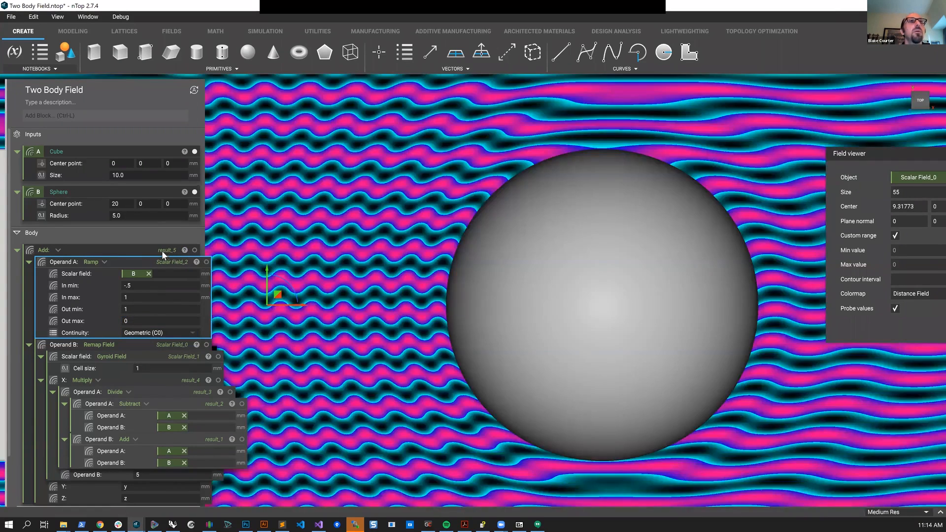
Display the Add block's resulting field and set the Ramp's In max to 2 mm
click(158, 250)
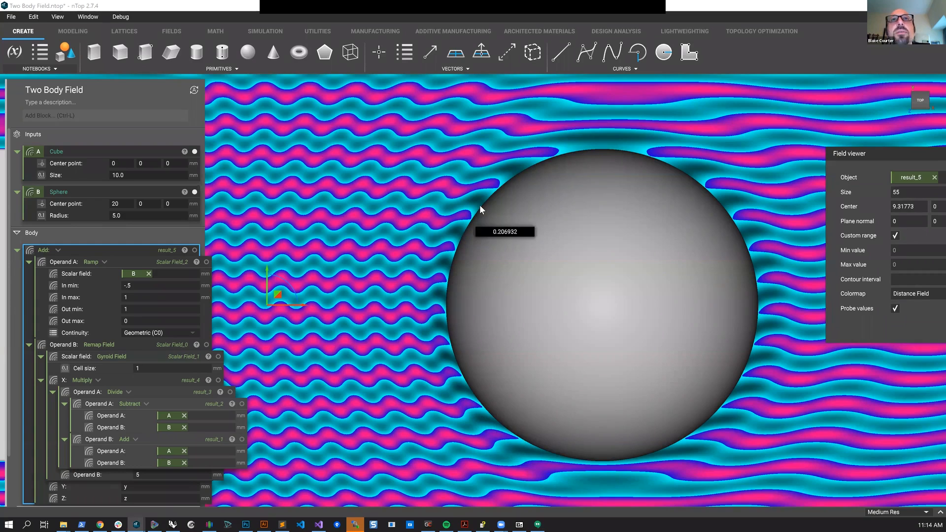
double_click(135, 297)
text(2)
key(Return)
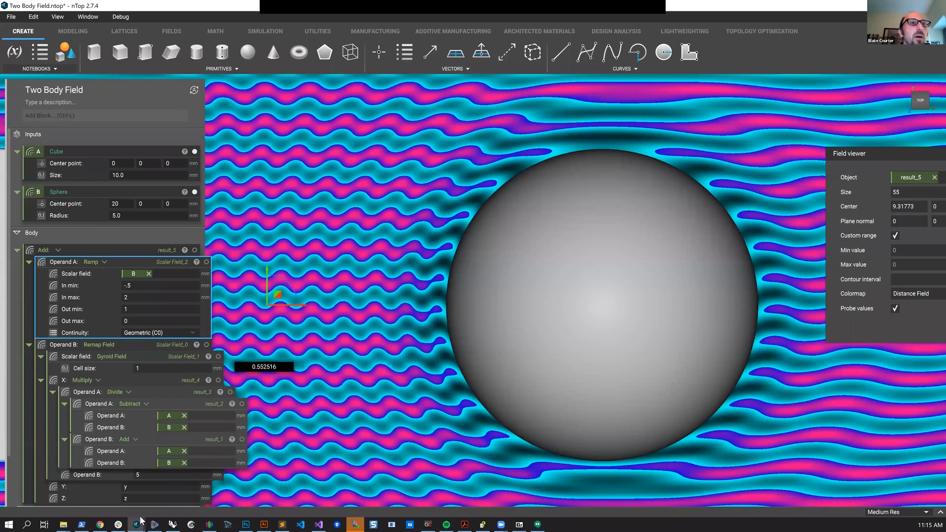
Switch to the Midplane Warp Rotational-14.5 notebook and examine the warped part and its field from several sides
mouse_move(137, 522)
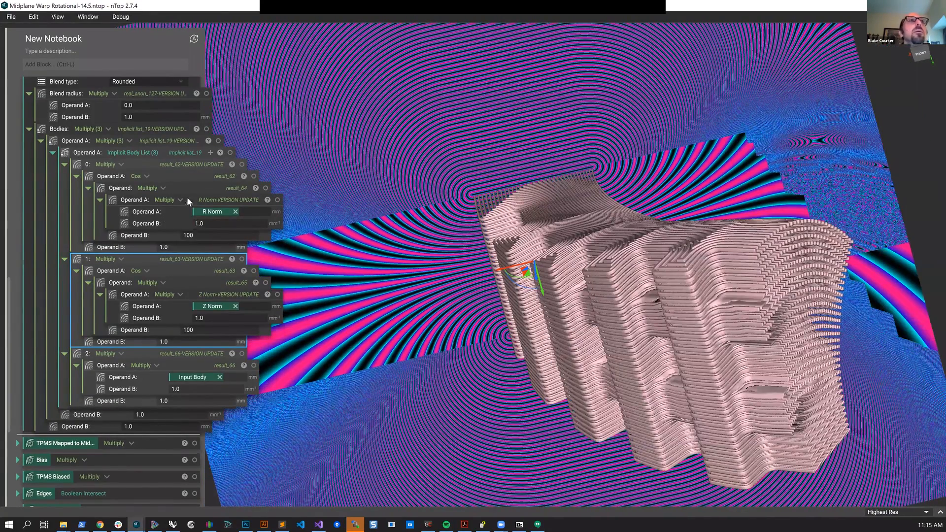
scroll(187, 197, up, 15)
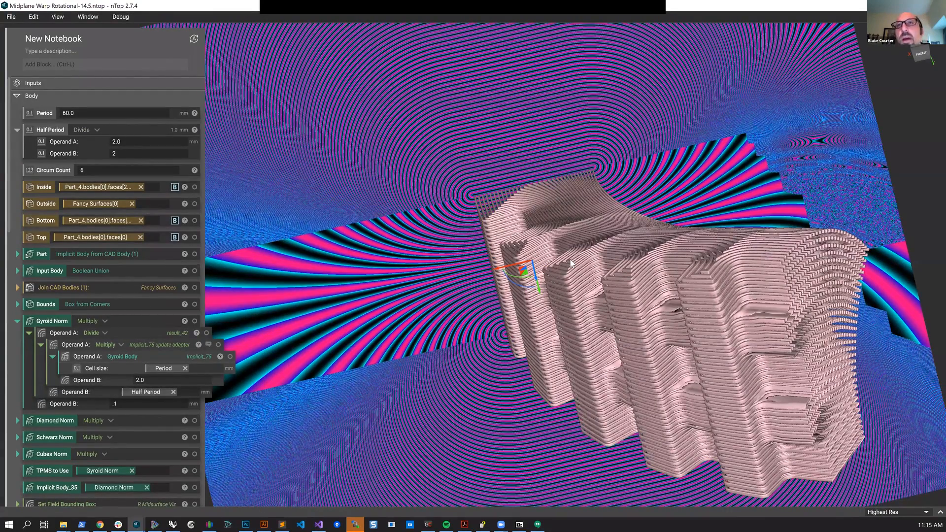
right_drag(609, 259, 610, 282)
right_drag(366, 308, 313, 317)
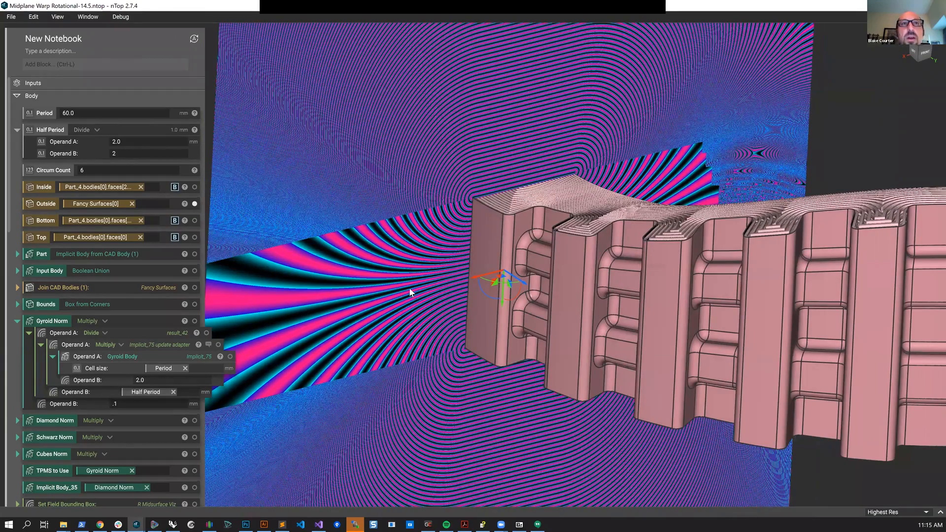
right_drag(409, 288, 415, 287)
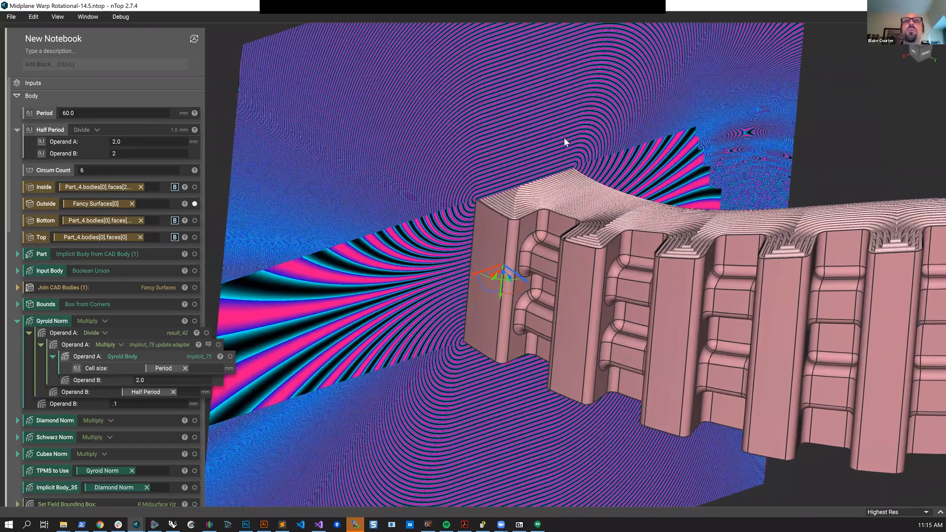
right_drag(501, 196, 503, 235)
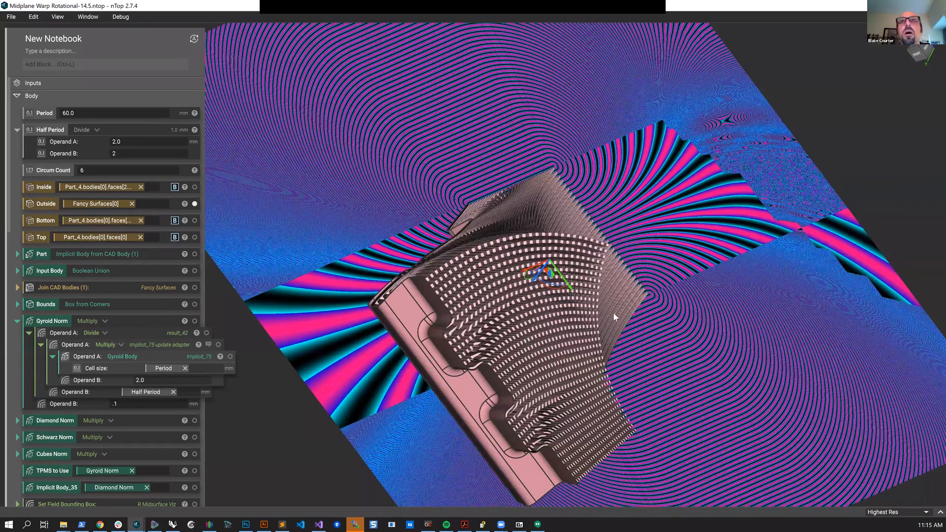
scroll(532, 222, up, 3)
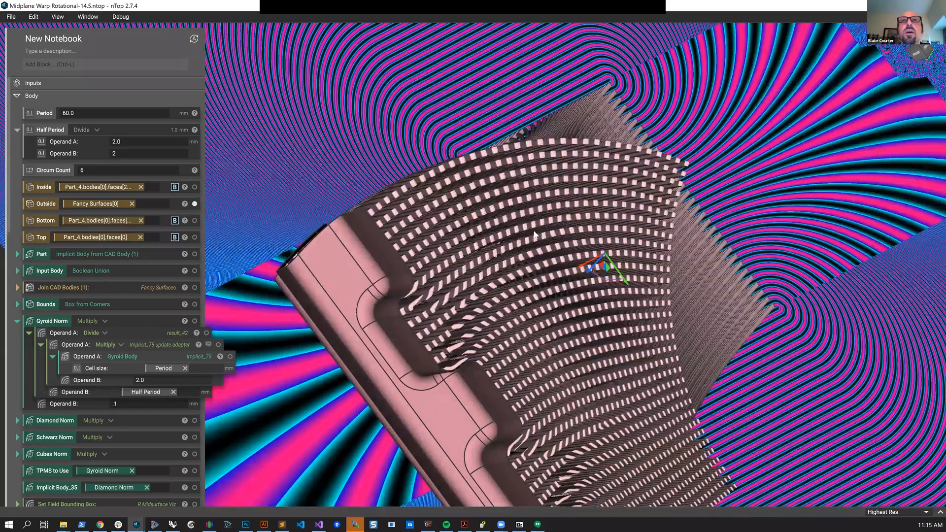
scroll(606, 267, down, 3)
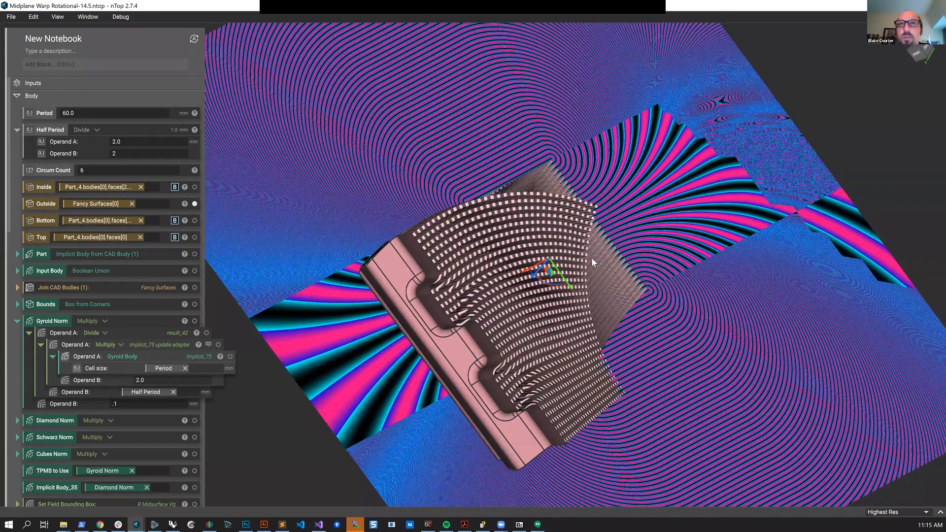
middle_drag(595, 262, 515, 208)
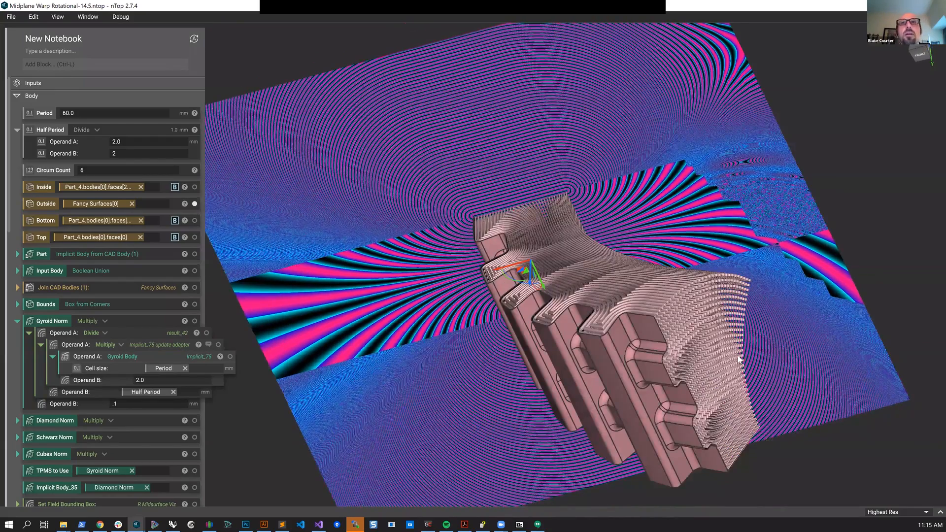
middle_drag(738, 338, 574, 232)
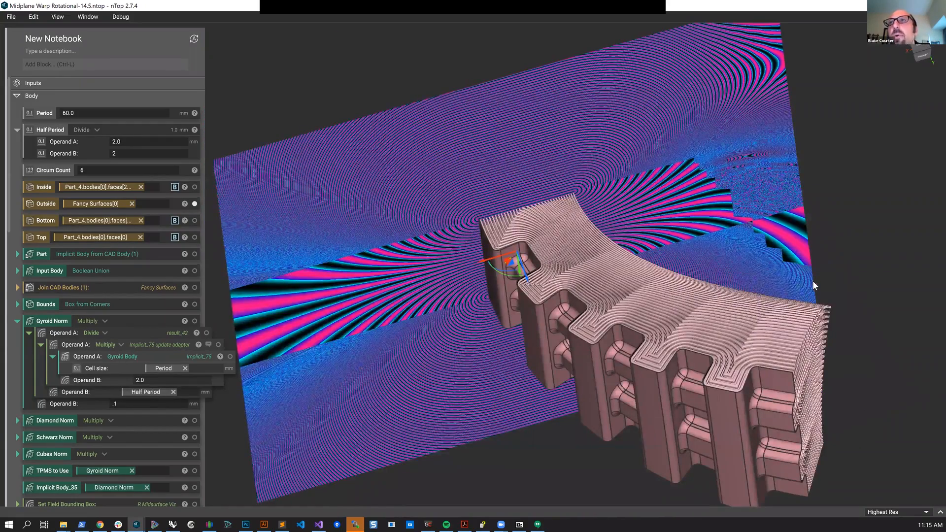
Inspect the warped part's surface up close, show the Phase 0 body and examine its gyroid walls from several sides
scroll(812, 280, up, 5)
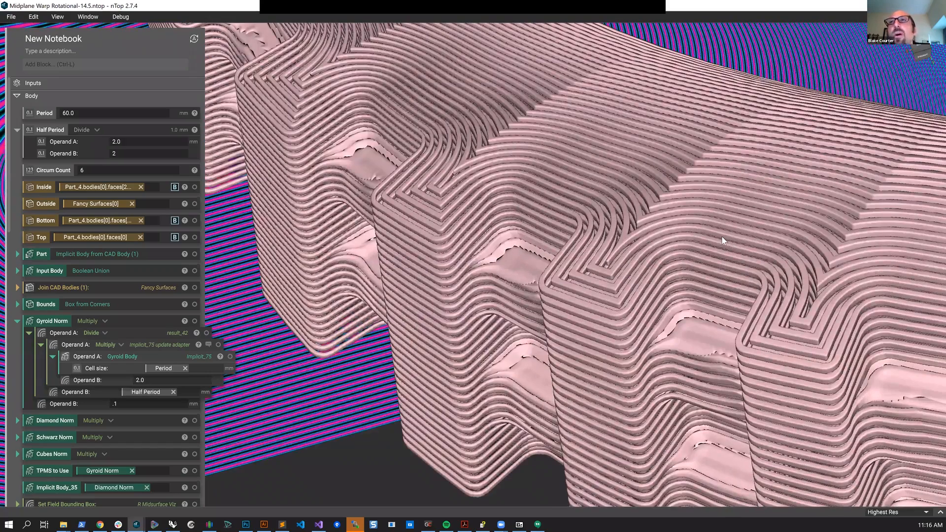
scroll(779, 248, down, 2)
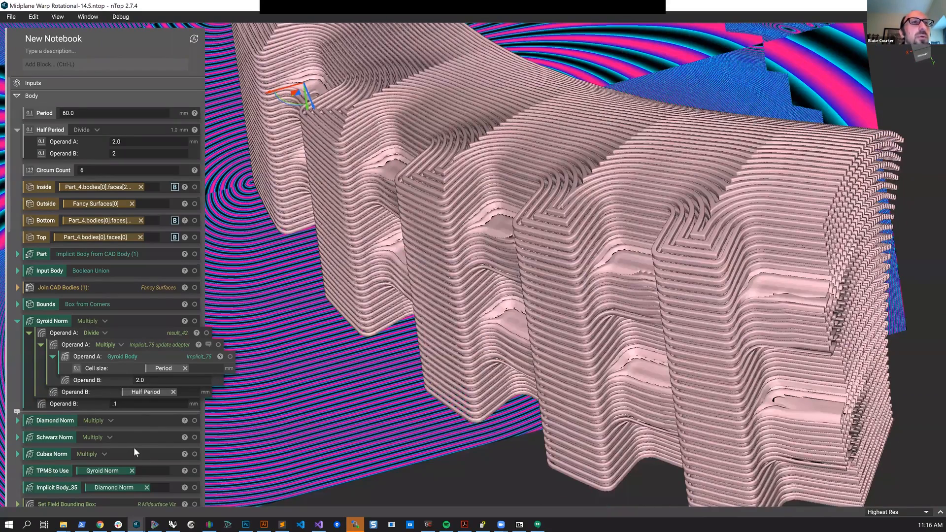
scroll(134, 447, down, 10)
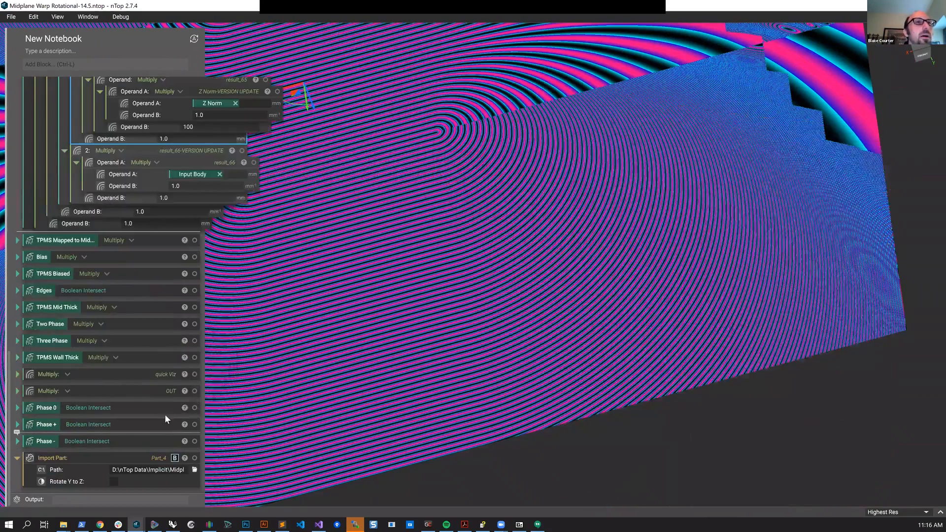
click(195, 408)
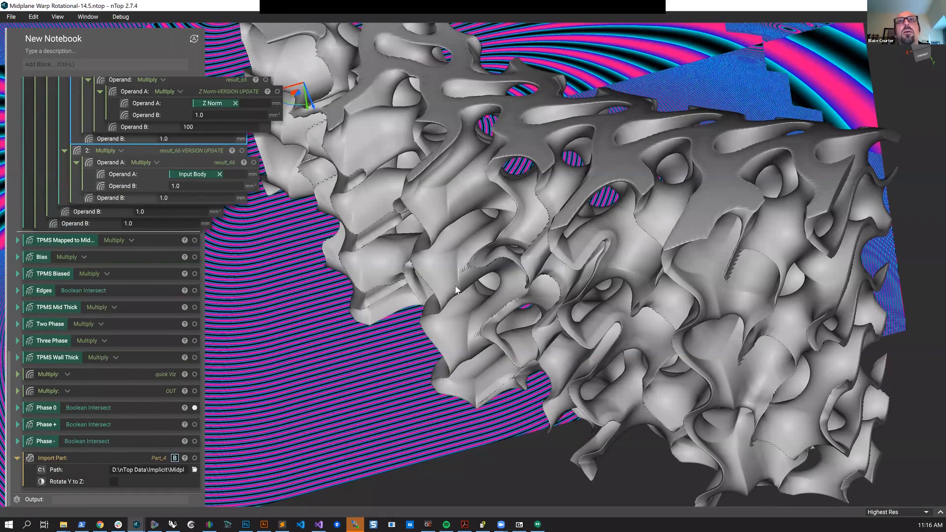
scroll(347, 330, down, 3)
right_drag(321, 323, 439, 150)
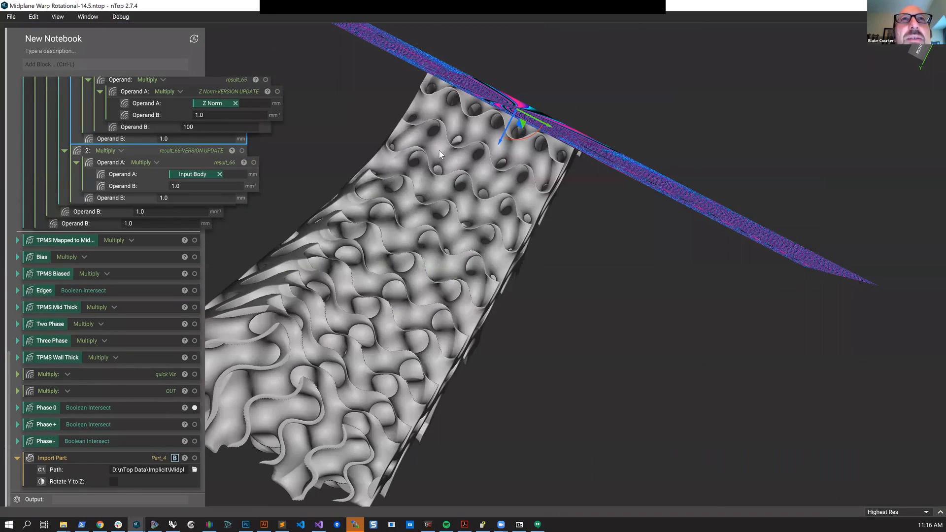
right_drag(433, 114, 477, 176)
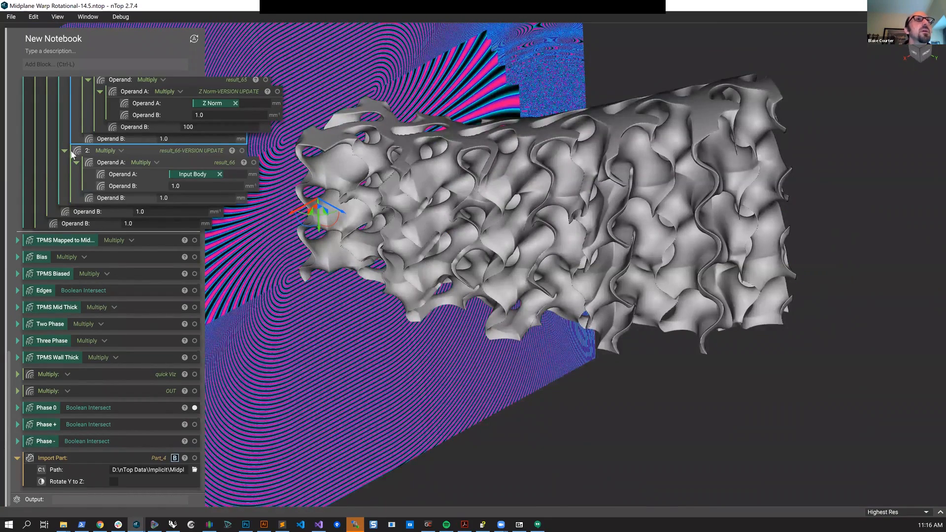
Display the Gyroid Norm field and review the notebook's blocks from there down to the R Norm and Z Norm terms
scroll(83, 150, up, 10)
click(118, 155)
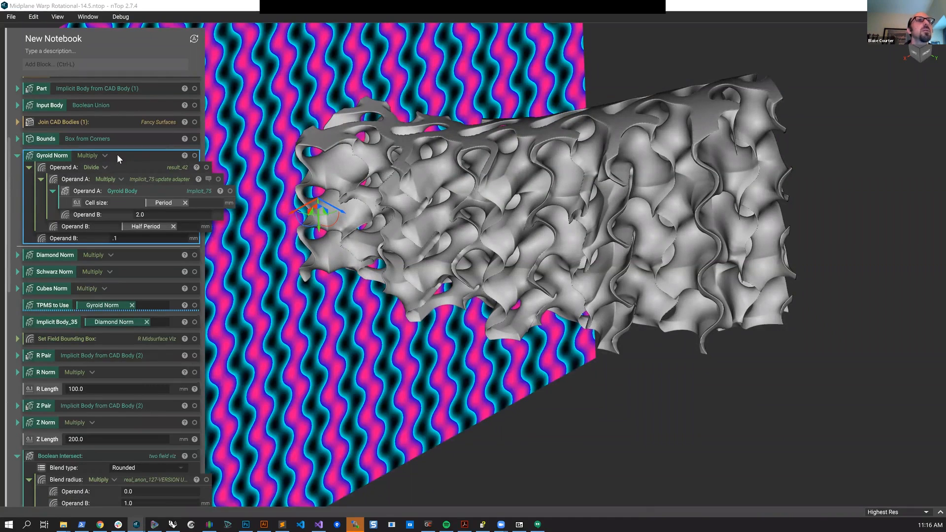
scroll(116, 154, down, 15)
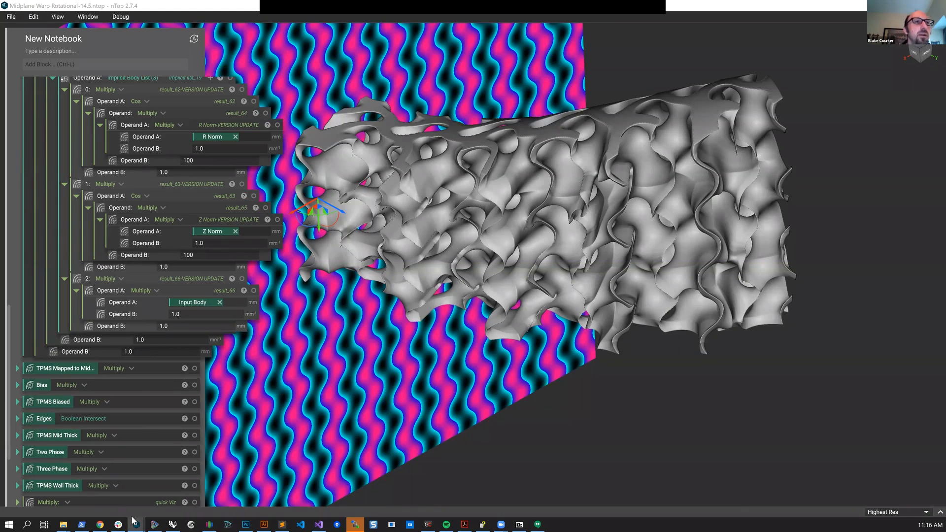
Switch to the empty nTop notebook and add a Two Body Field block
mouse_move(132, 521)
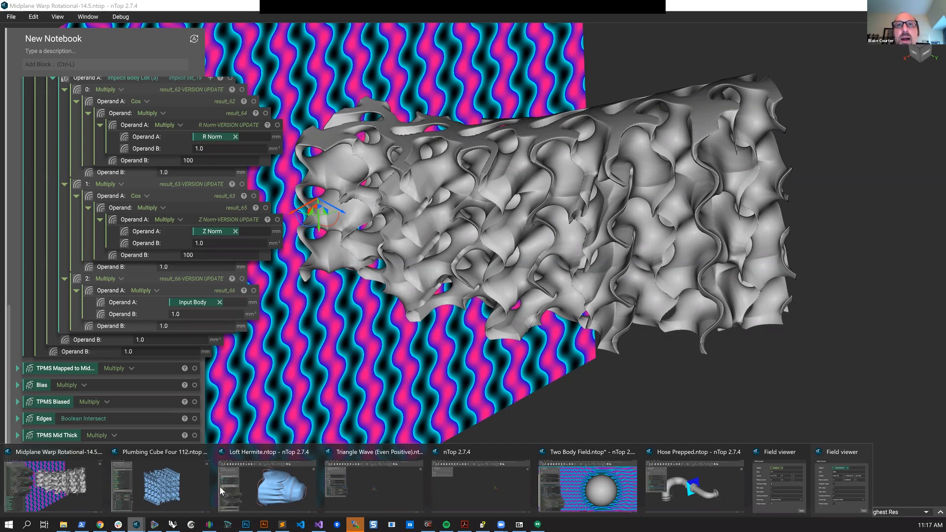
click(467, 486)
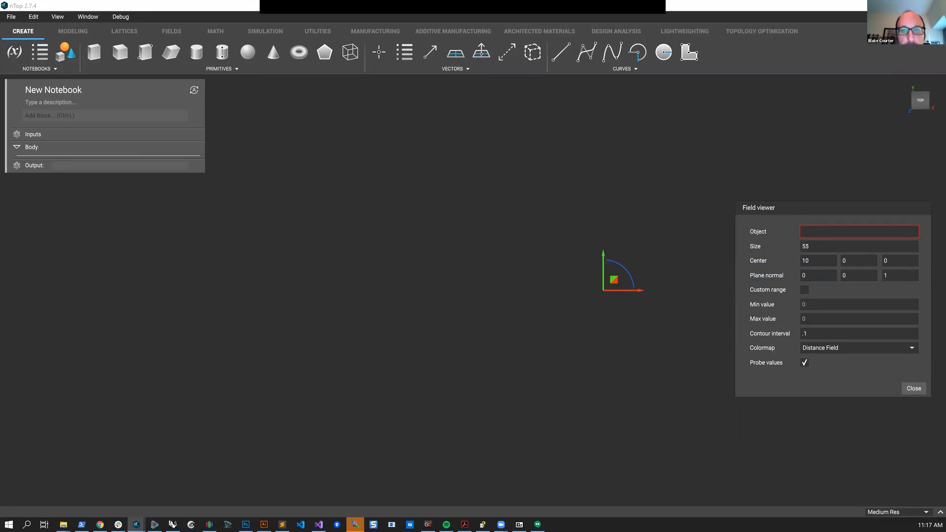
click(161, 116)
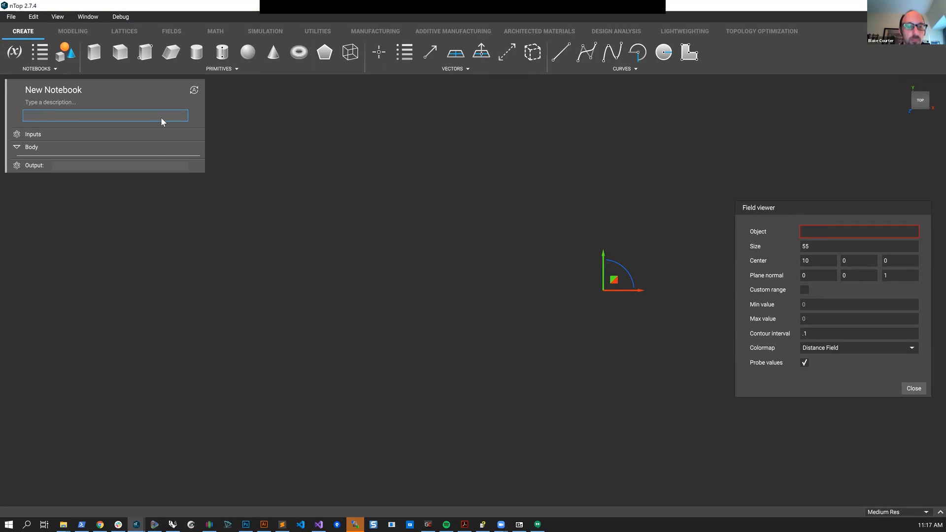
text(Two Body Field)
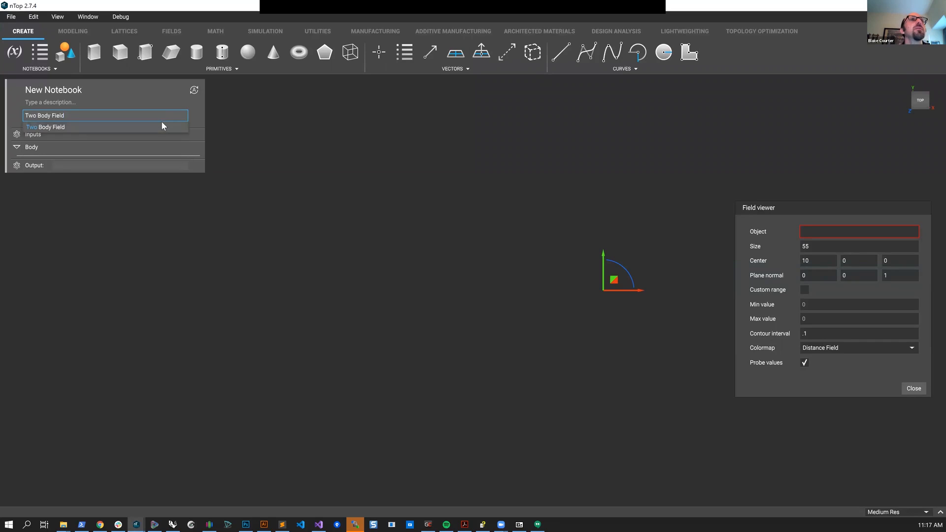
click(161, 127)
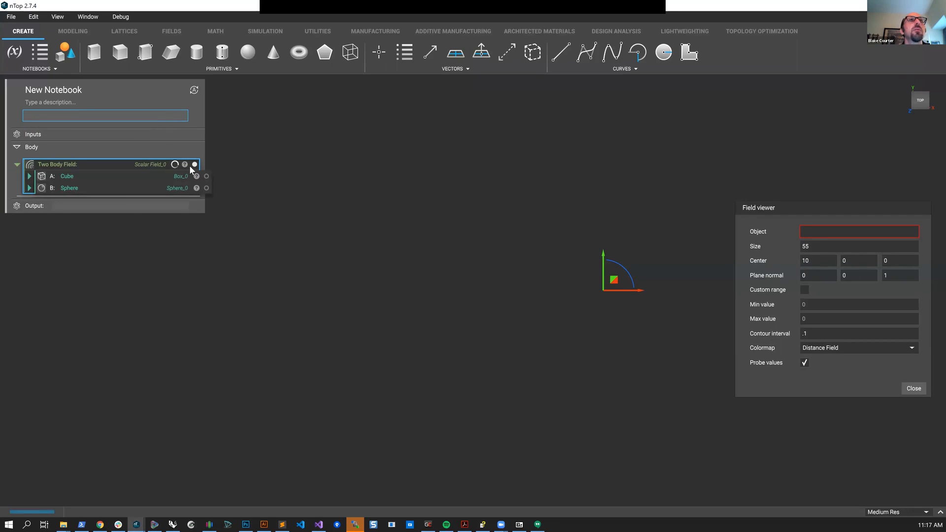
Display the Two Body Field in the field viewer and probe its values between the cube and the sphere
click(138, 162)
click(138, 165)
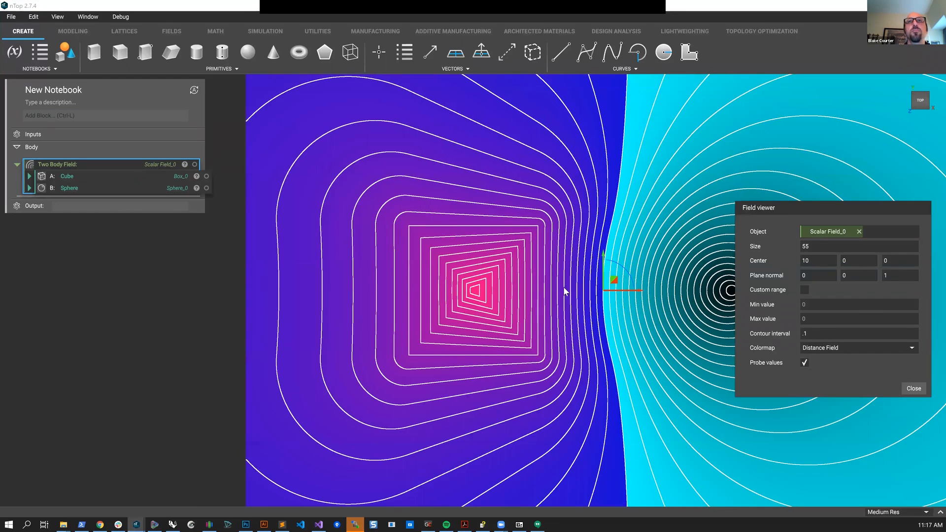
middle_drag(564, 288, 484, 305)
scroll(484, 305, up, 2)
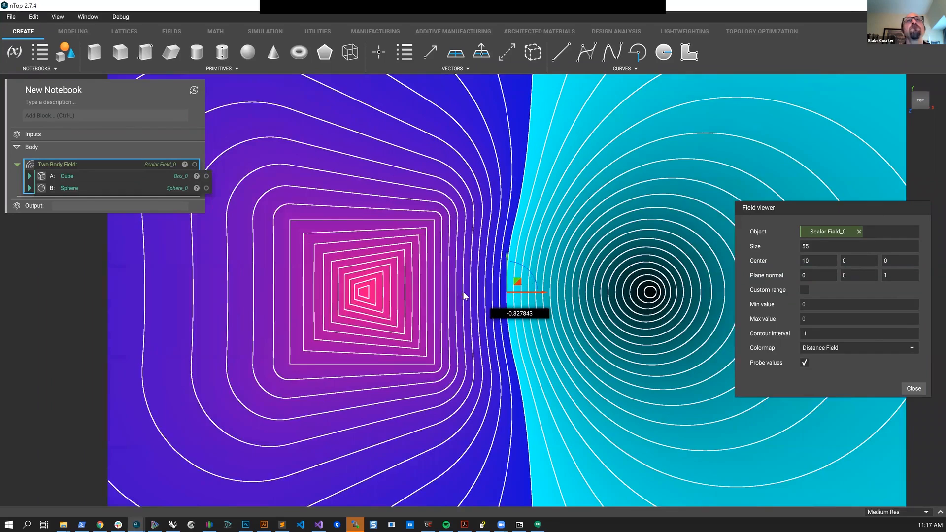
scroll(464, 291, down, 2)
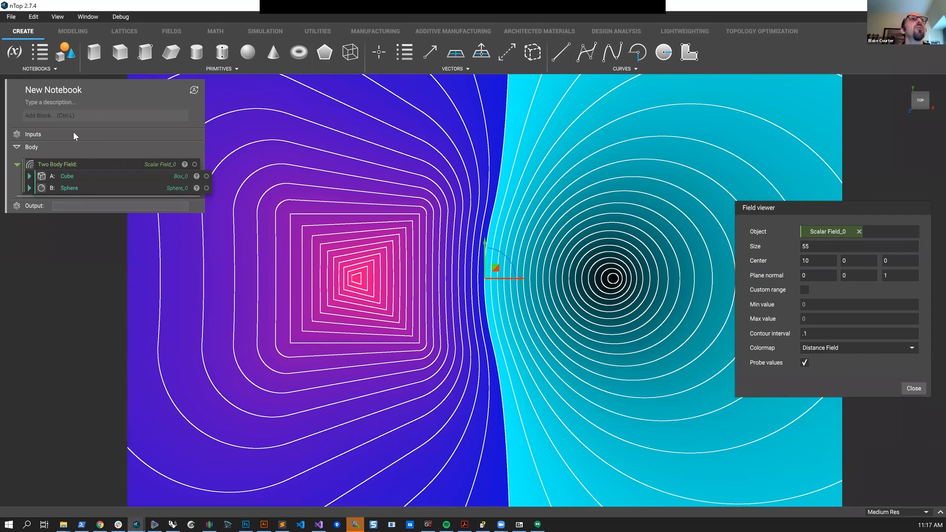
Add a Triangle Wave (Even Positive) block to the notebook
click(91, 116)
text(tr)
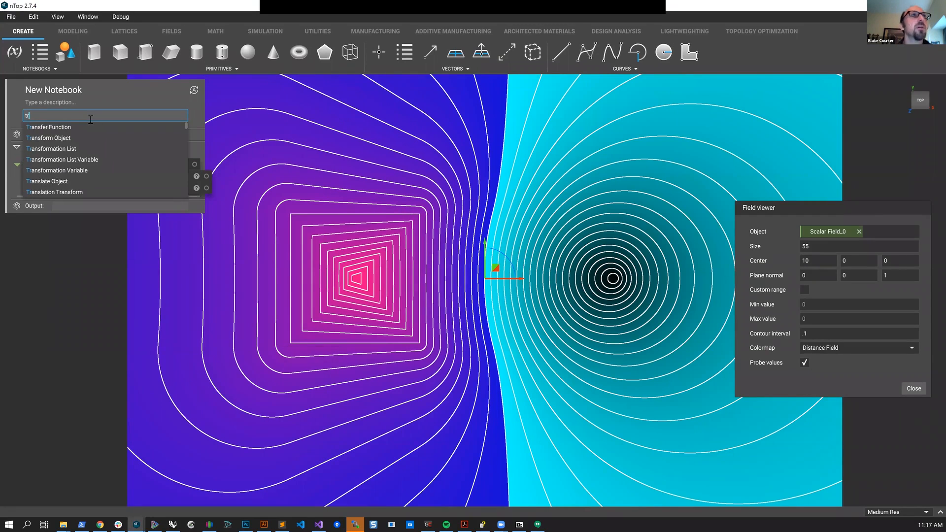
text(i)
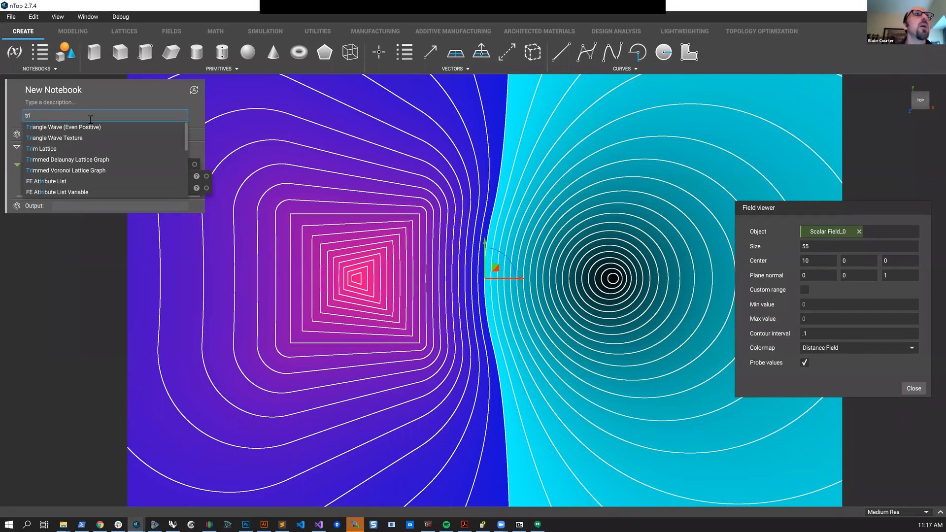
key(Down)
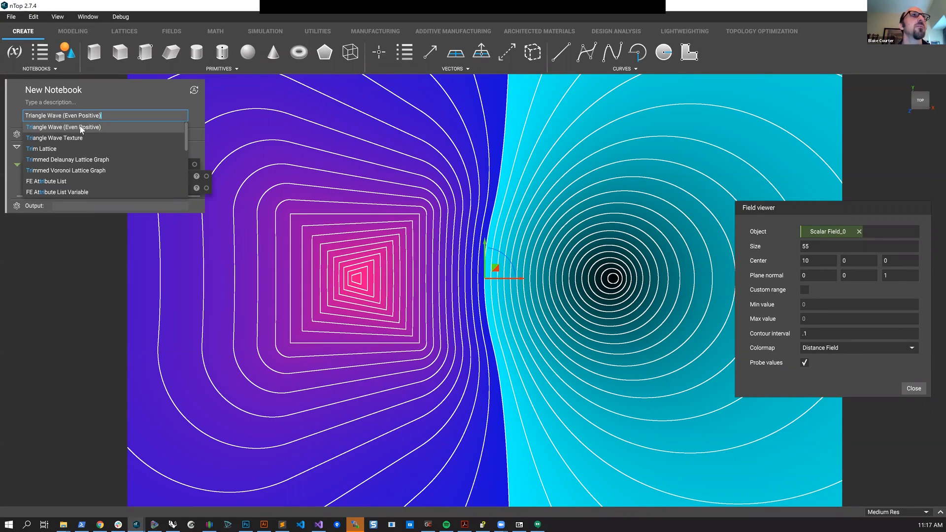
click(81, 128)
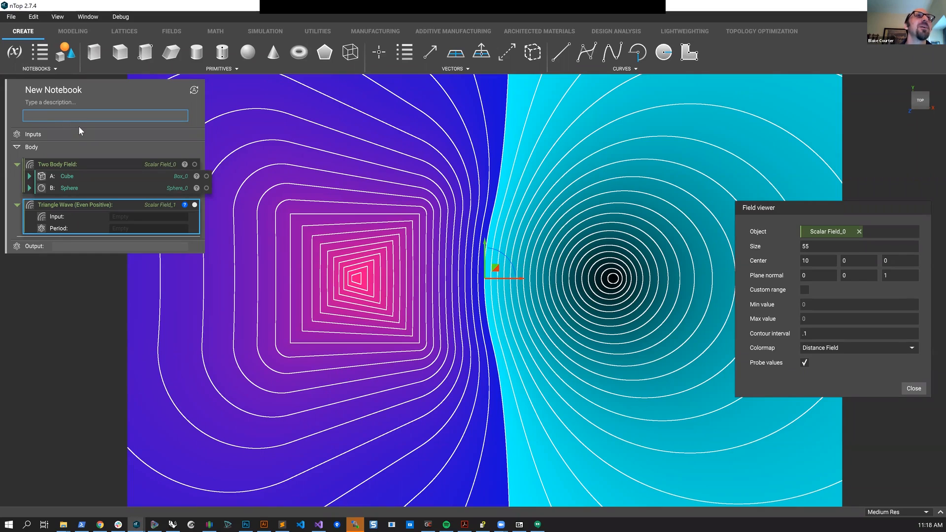
Use the Two Body Field block as the Triangle Wave's input and set its period to .1
drag(80, 164, 133, 217)
click(132, 212)
text(.1)
key(Return)
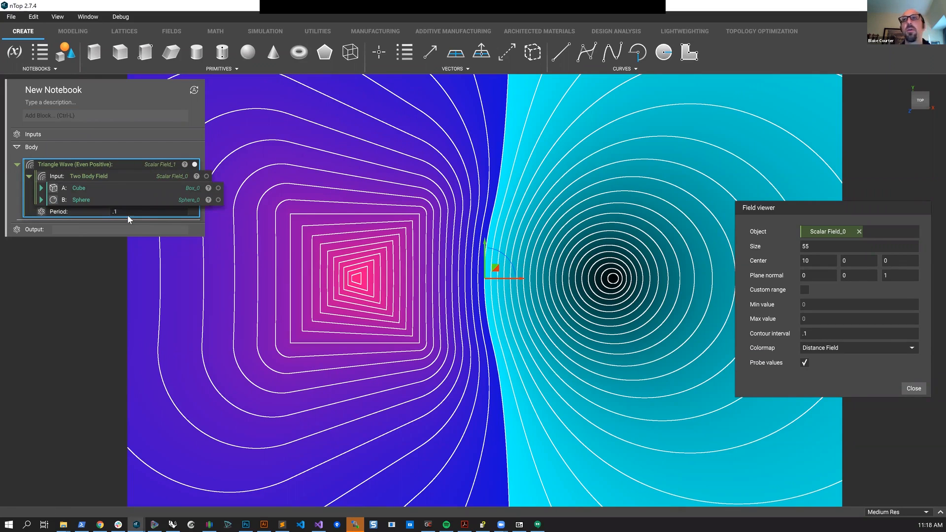
Display the Triangle Wave's field and compare it with the Two Body Field that feeds it
click(110, 166)
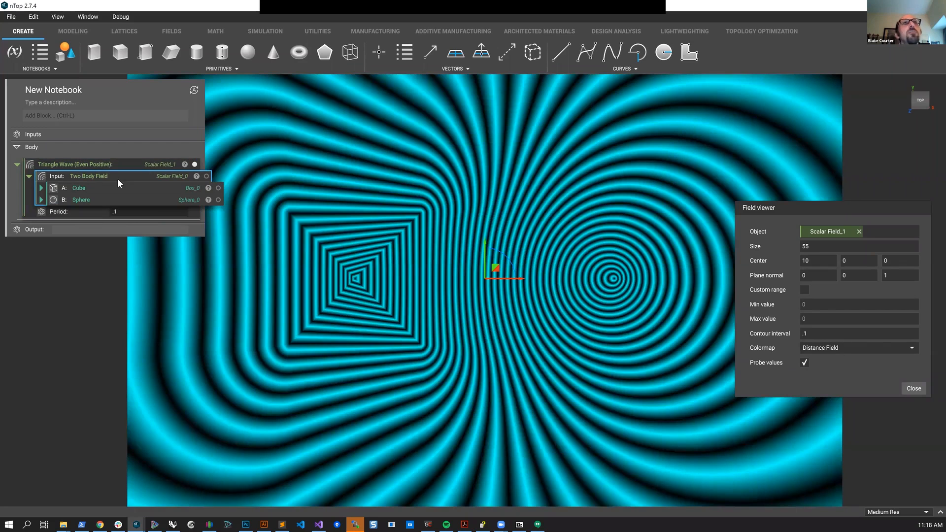
click(117, 178)
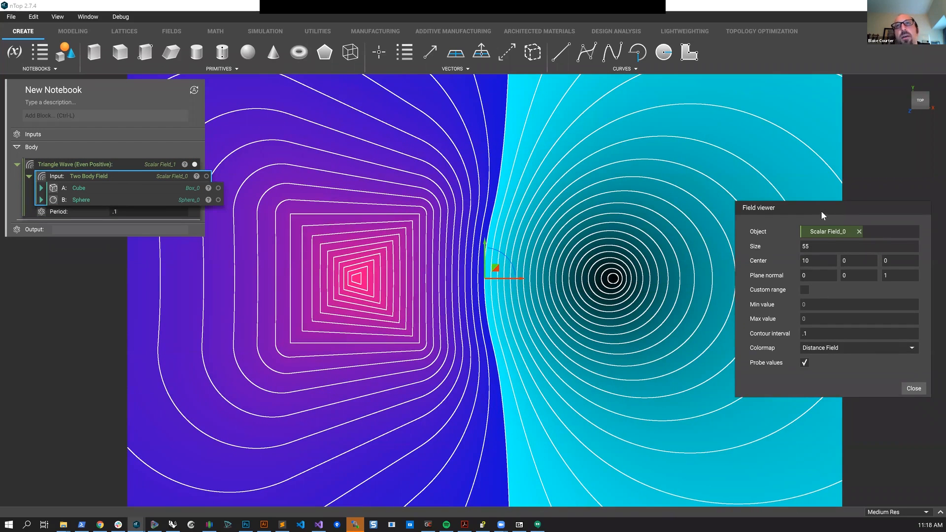
click(96, 162)
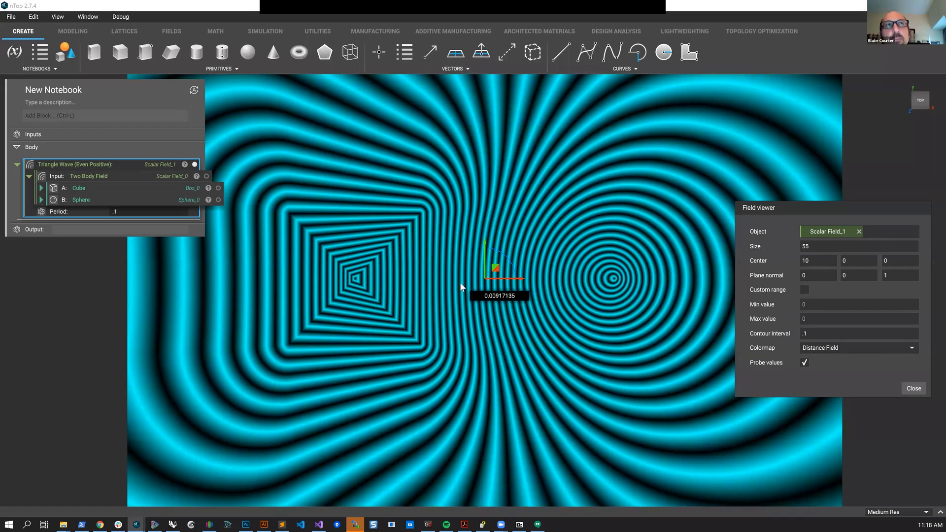
Add a Subtract block with the Triangle Wave as Operand A and .1 mm as Operand B
click(113, 115)
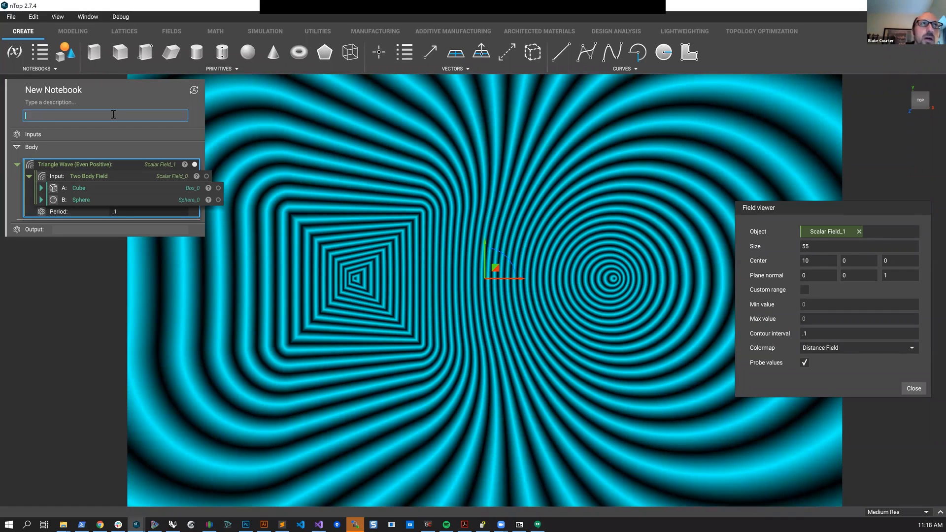
text(Sub List)
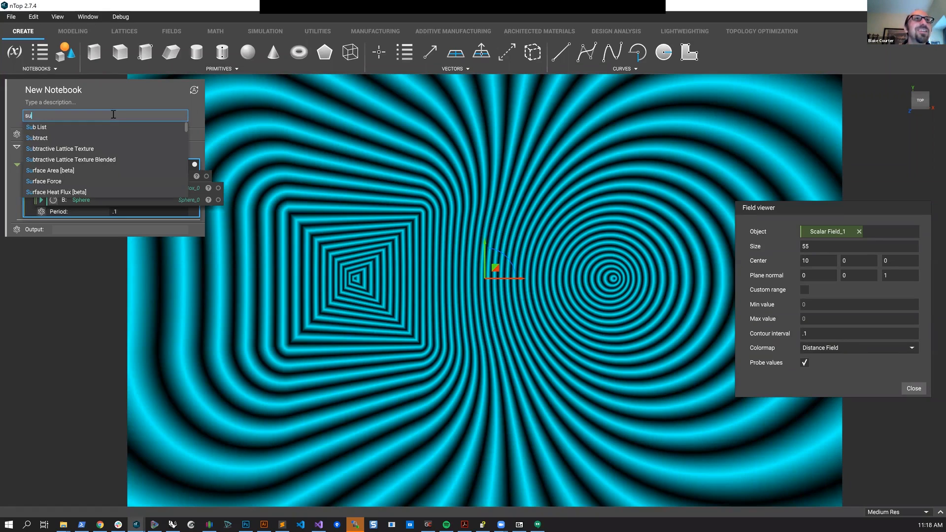
key(Down)
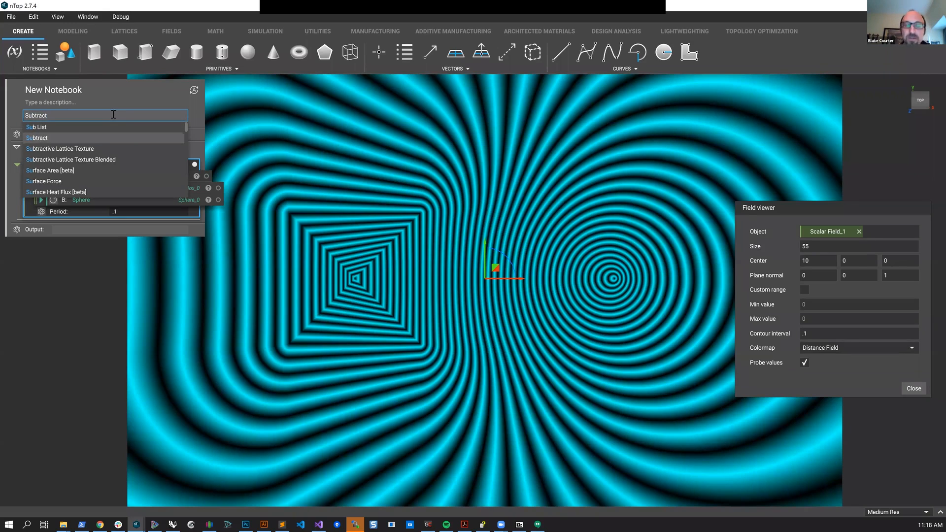
key(Return)
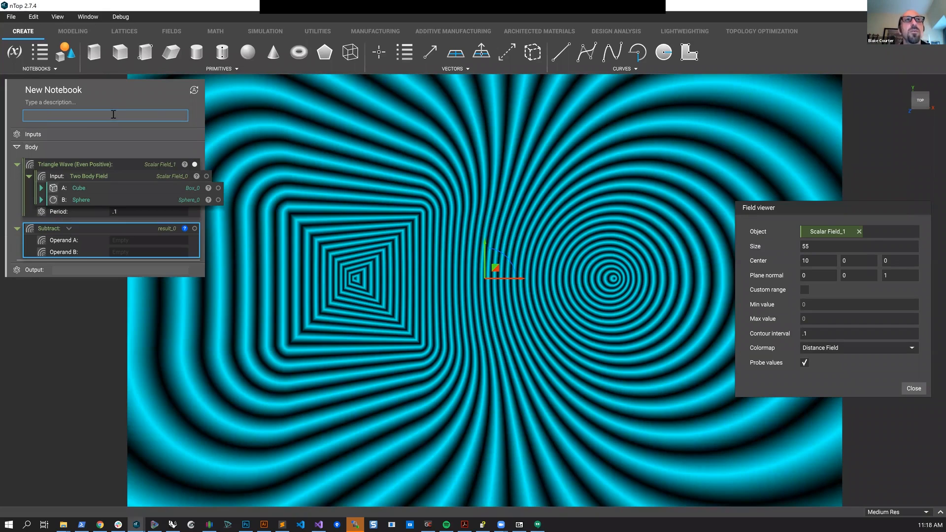
drag(138, 178, 160, 220)
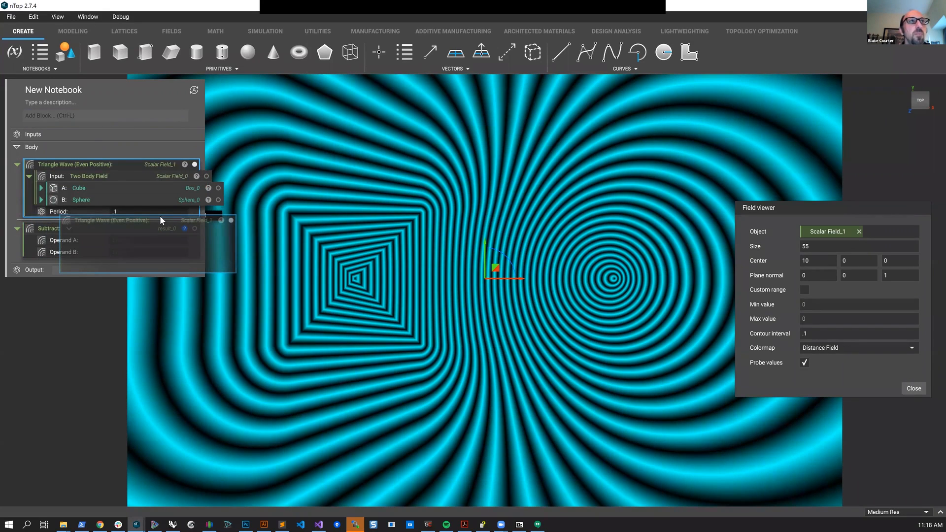
drag(160, 218, 147, 238)
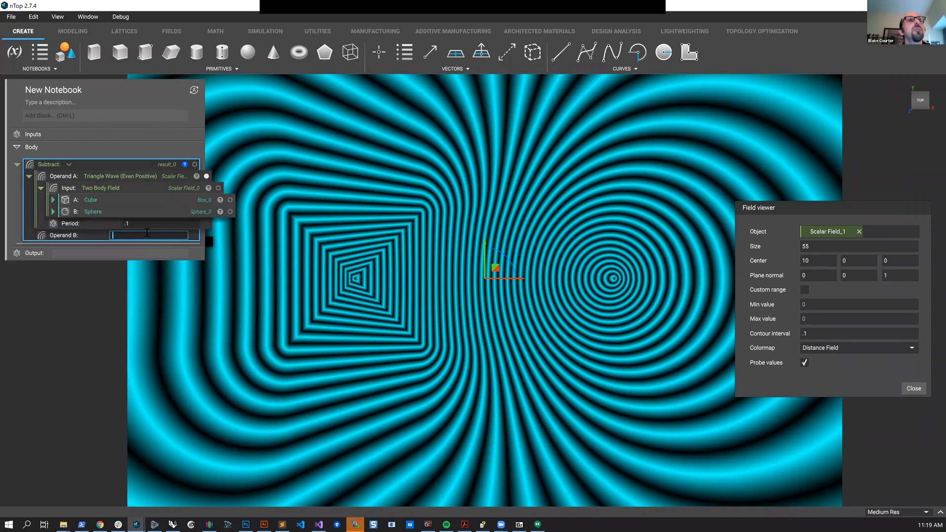
text(.1mm)
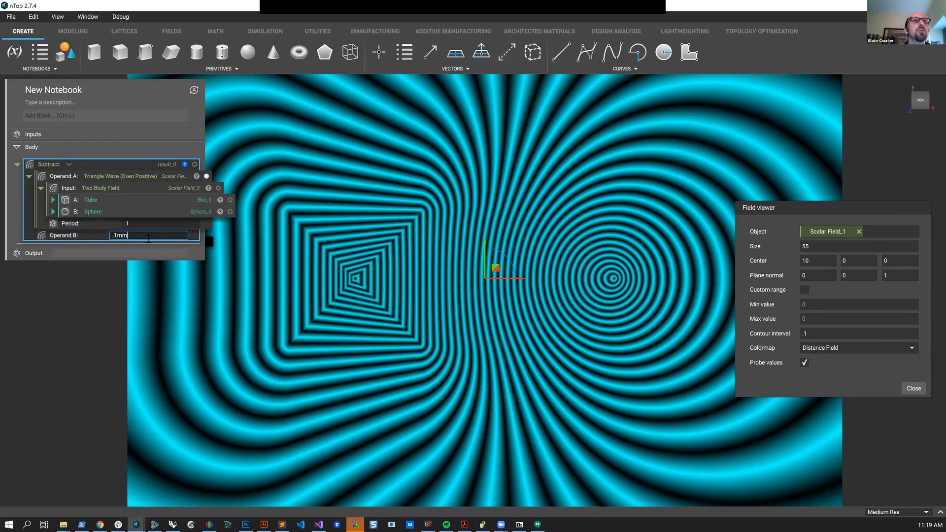
key(Return)
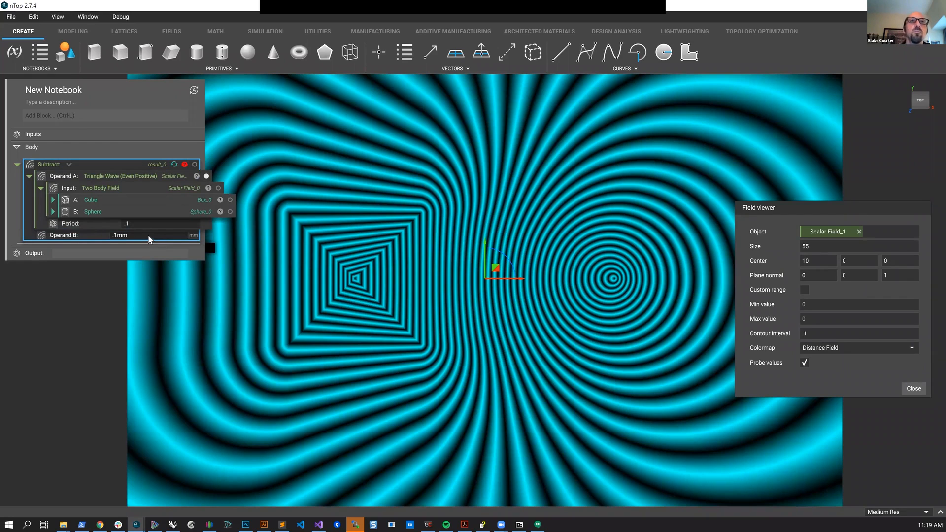
Match the Triangle Wave's units to length with a multiplier of 5 mm and display the Subtract block's field
right_click(135, 177)
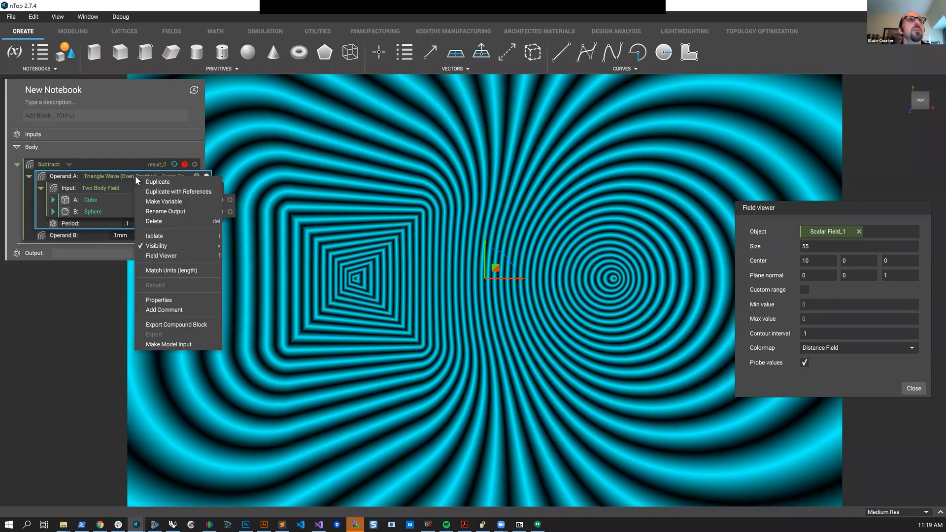
click(167, 271)
click(150, 291)
text(5)
key(Return)
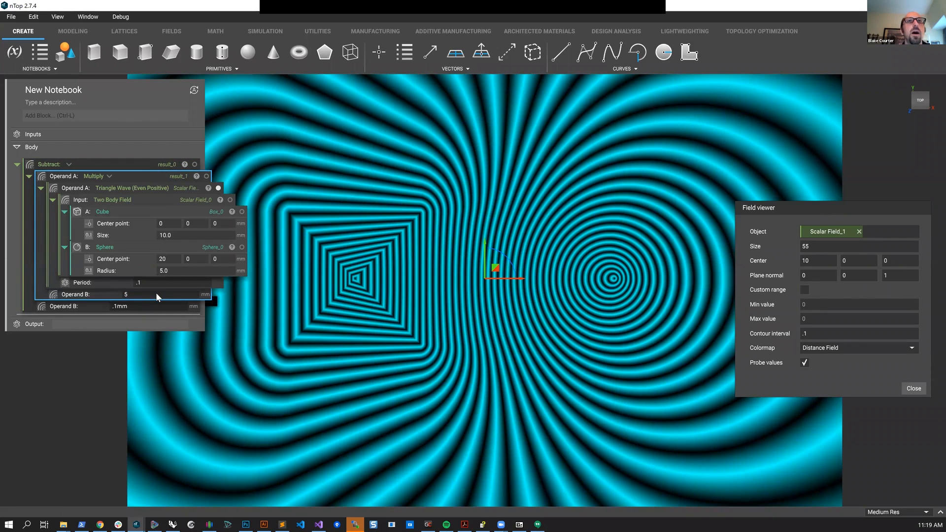
click(121, 164)
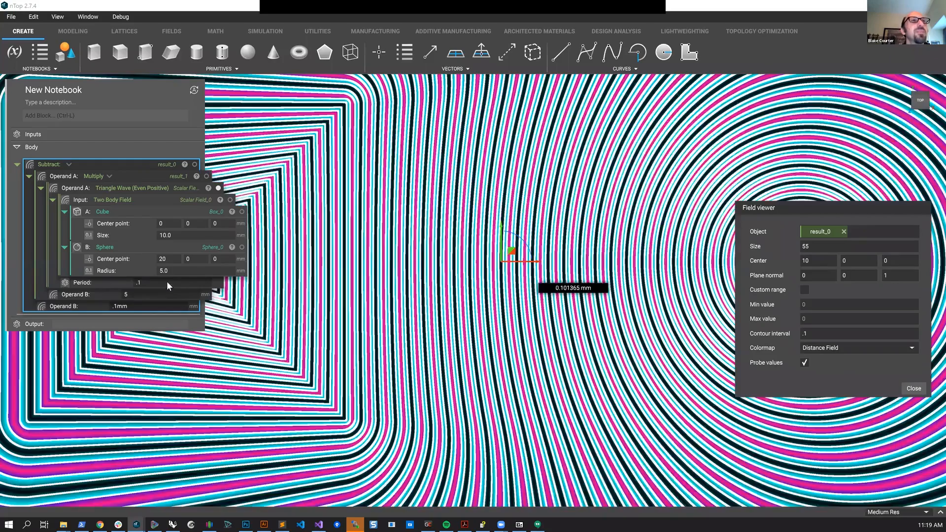
Set the Triangle Wave's period to .2 and examine the resulting layer spacing between the cube and the sphere
click(168, 283)
text(.2)
key(Return)
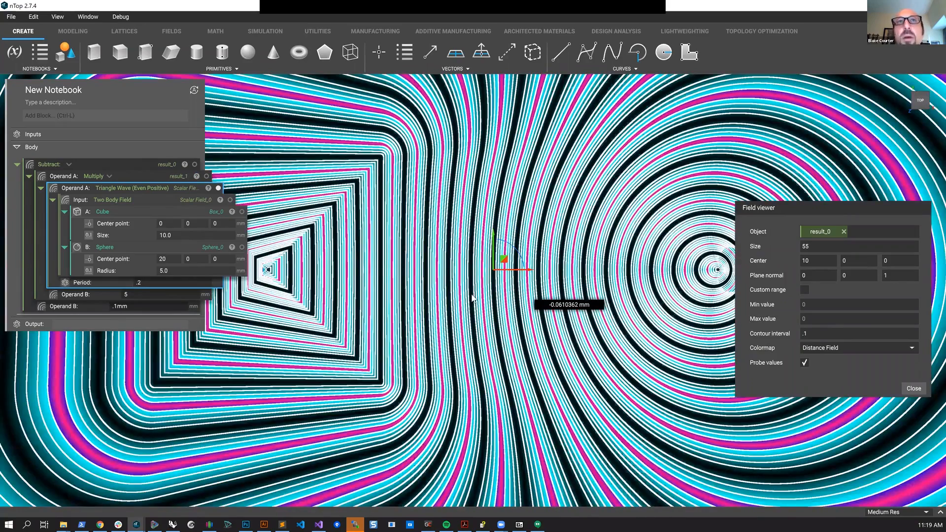
scroll(472, 296, down, 2)
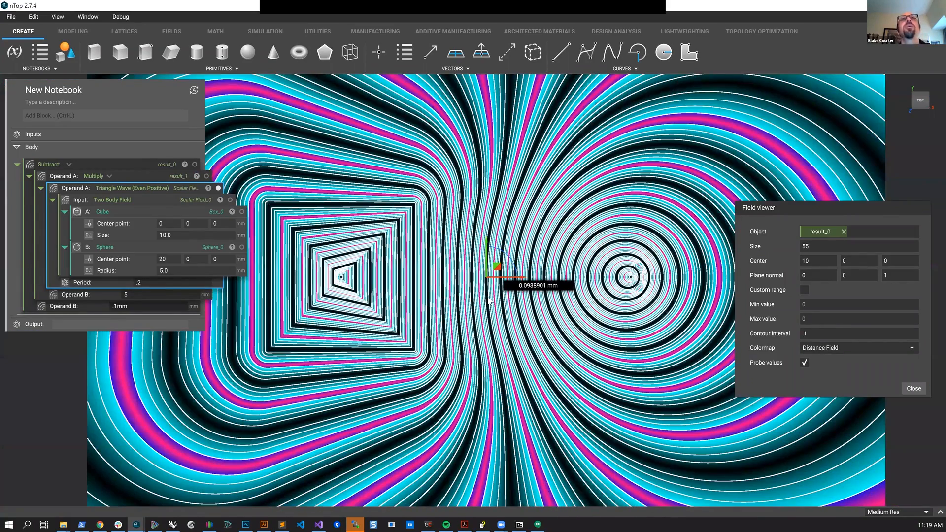
scroll(479, 292, up, 3)
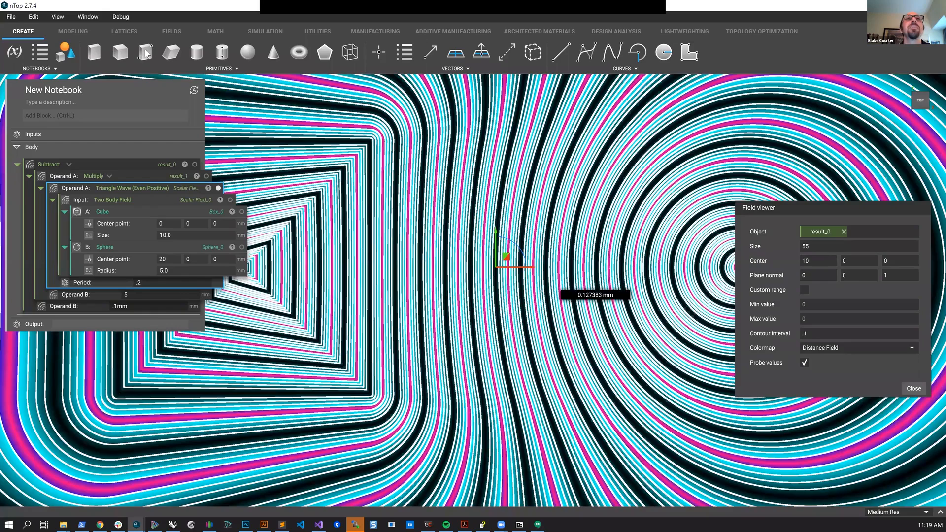
Add a Box from Corners spanning the field plane, from -17.543, -14.010, -20 to 37.448, 17.425, 0
scroll(414, 335, down, 3)
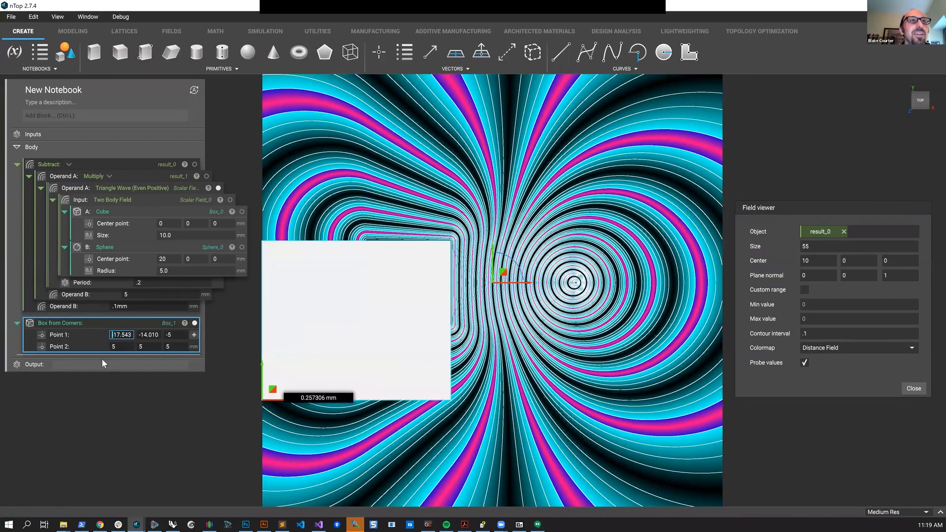
click(123, 349)
drag(461, 231, 732, 130)
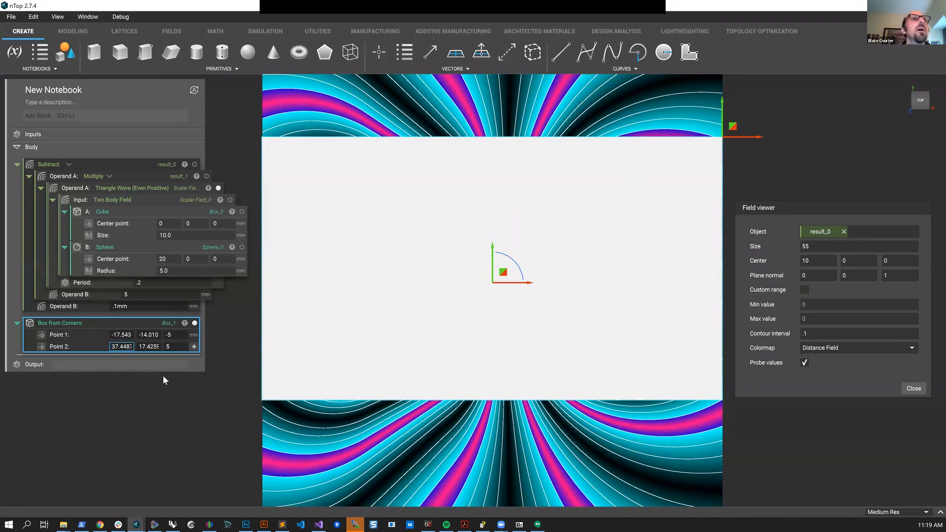
click(176, 334)
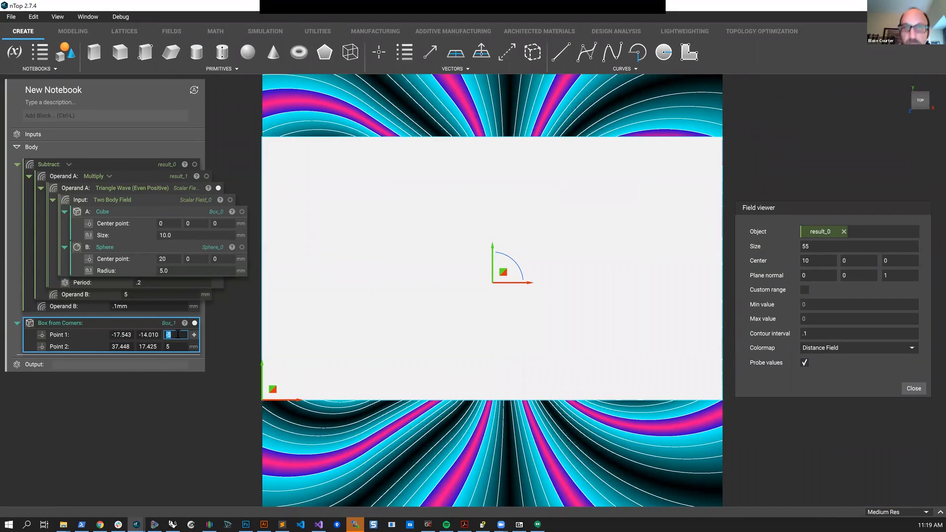
click(179, 351)
text(0)
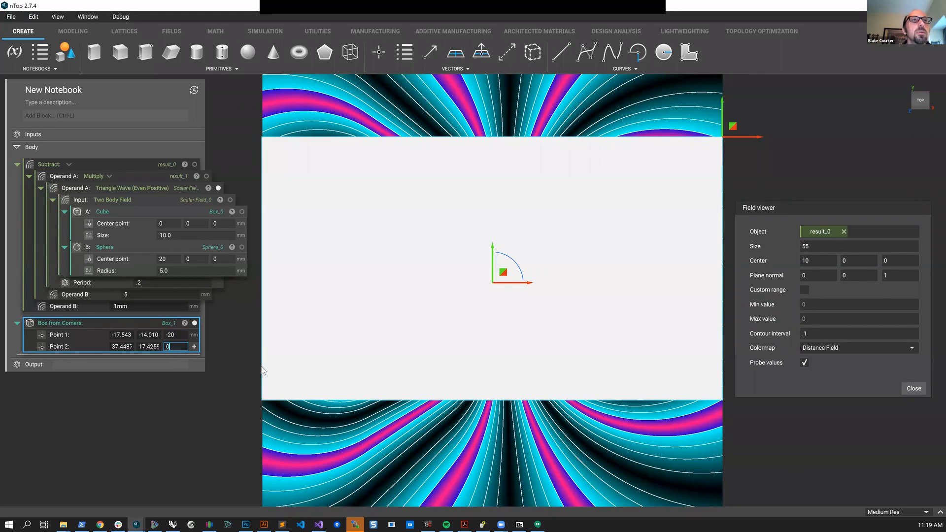
click(227, 382)
Boolean Intersect the Subtract field with the Box from Corners and hide the box
scroll(323, 360, up, 1)
middle_drag(449, 382, 548, 372)
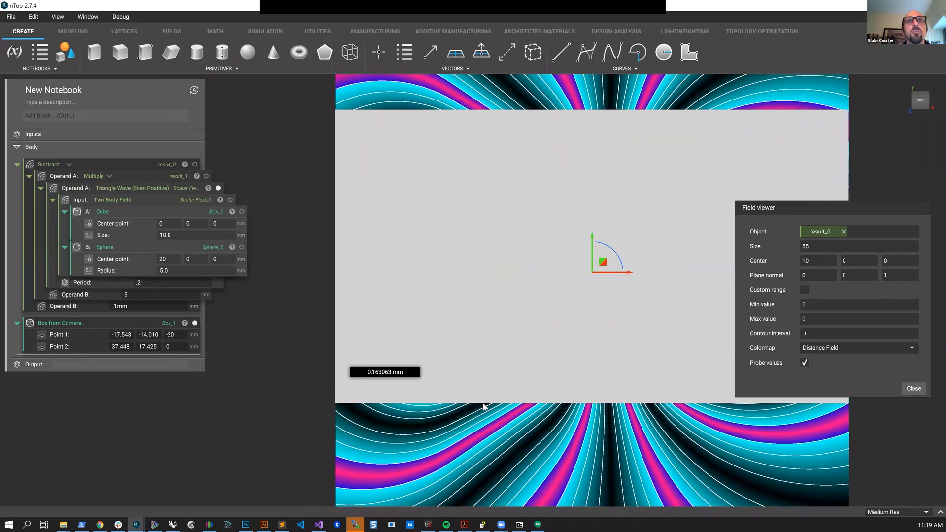
right_drag(376, 386, 301, 364)
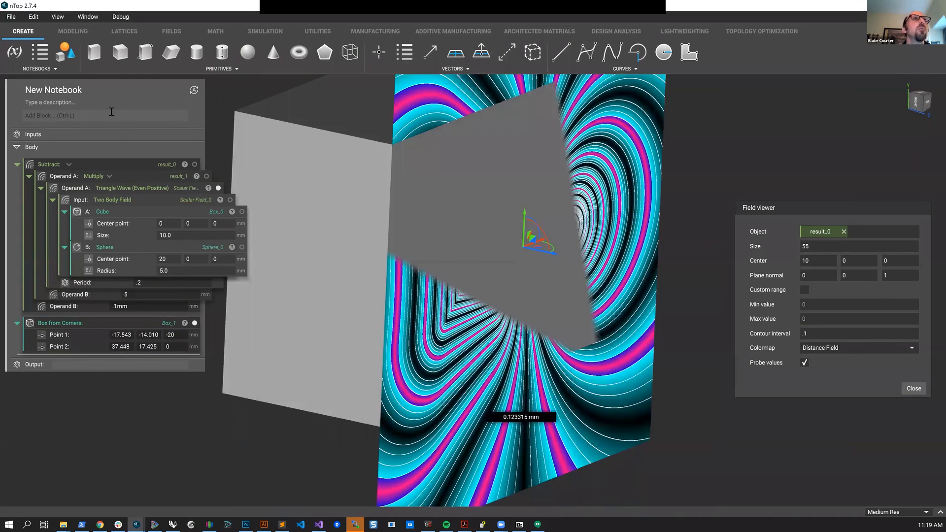
click(108, 119)
text(inters)
key(Down)
key(Down)
key(Return)
drag(111, 322, 148, 422)
click(219, 382)
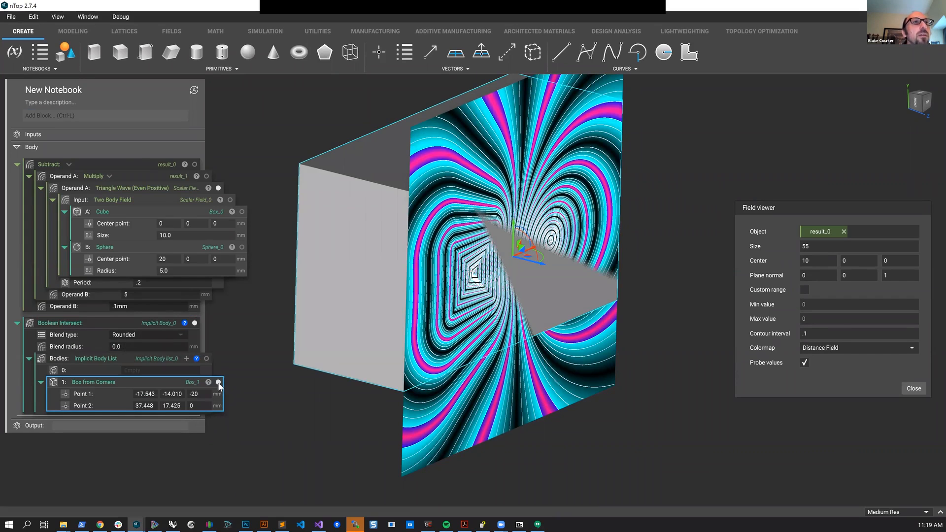
drag(129, 160, 155, 368)
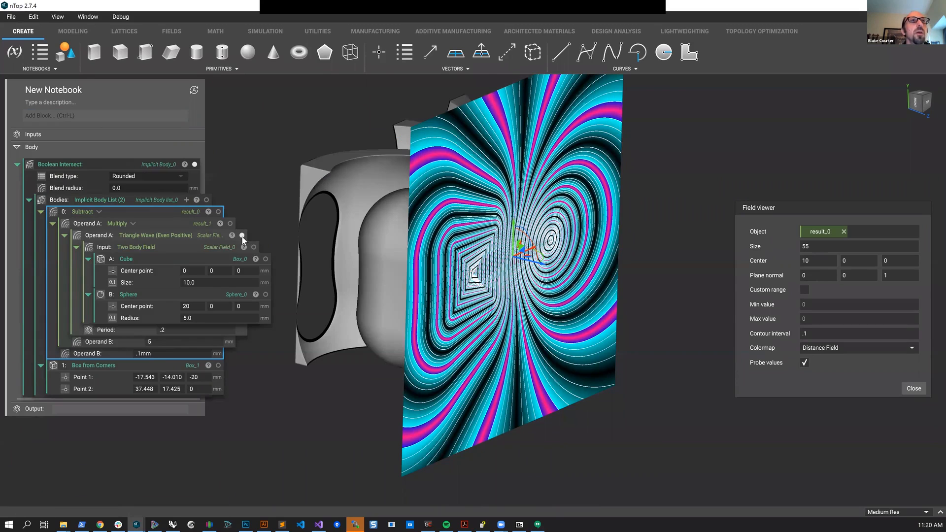
Move the field plane away along Z and examine the layered geometry of the intersected body
middle_drag(365, 376, 517, 231)
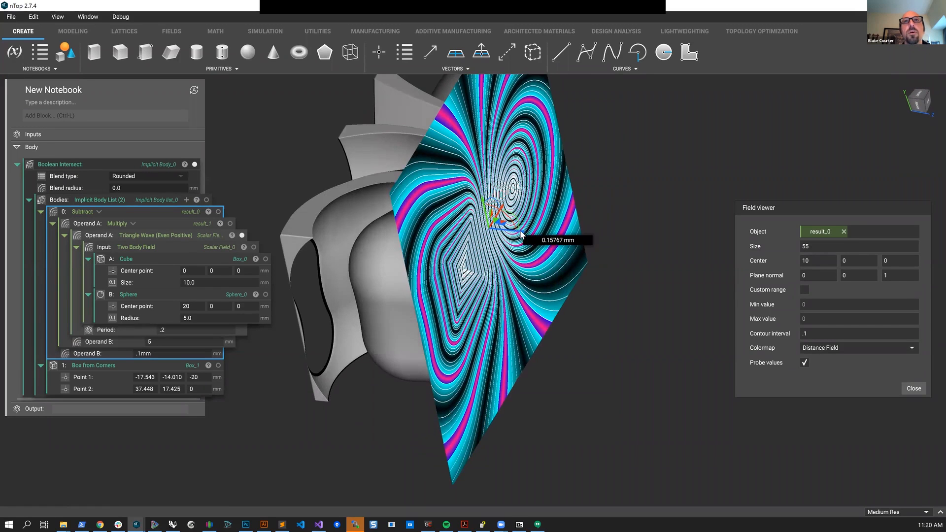
middle_drag(437, 327, 406, 277)
scroll(407, 280, up, 3)
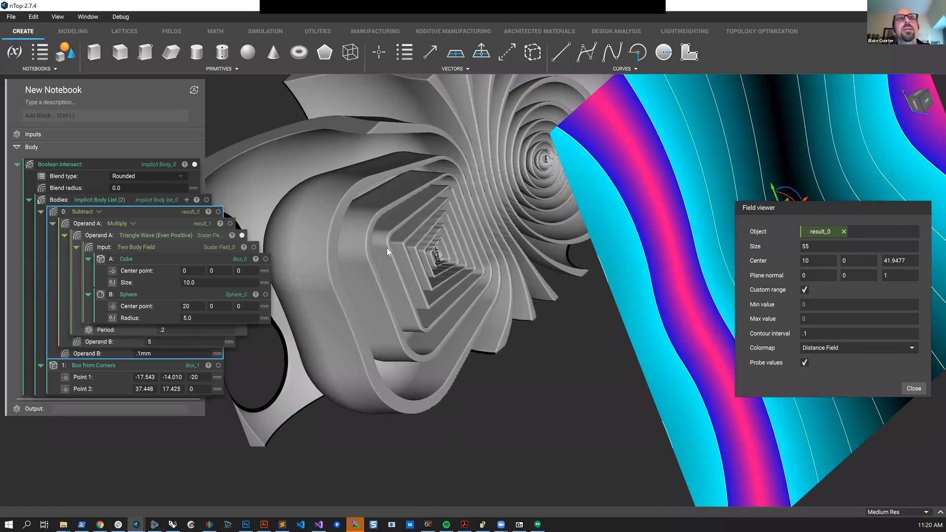
middle_drag(412, 244, 414, 316)
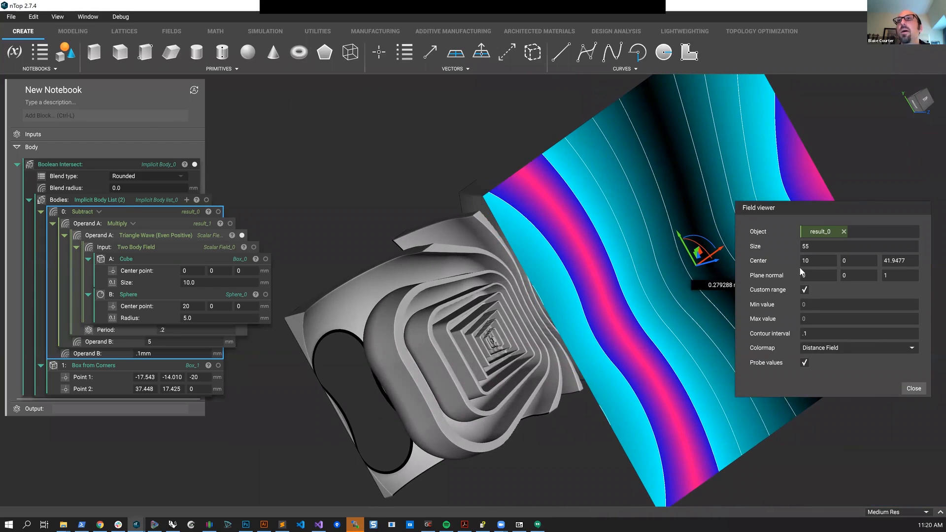
Set the field viewer's center Z to 0 and inspect the layer field around both bodies
click(909, 261)
text(0)
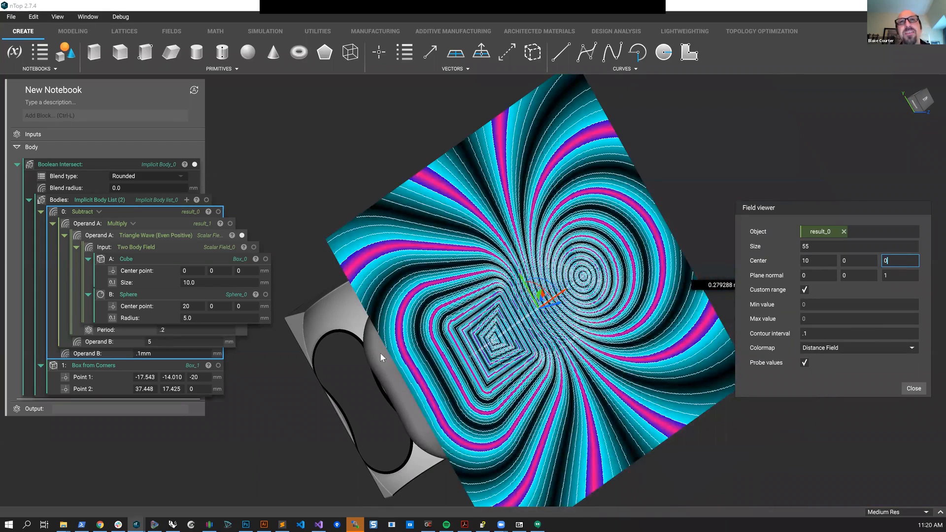
middle_drag(561, 324, 554, 322)
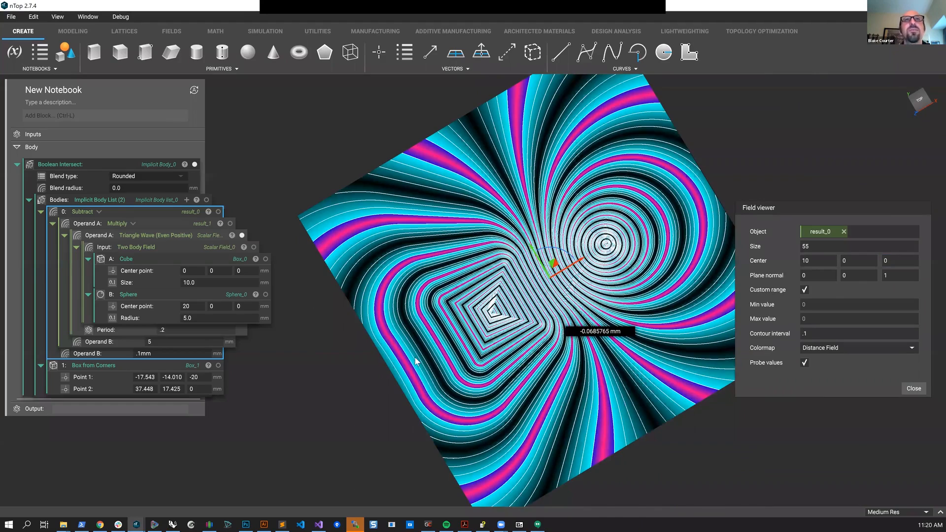
scroll(414, 364, up, 2)
mouse_move(562, 323)
middle_down()
mouse_move(457, 373)
mouse_move(475, 344)
mouse_move(420, 362)
middle_up()
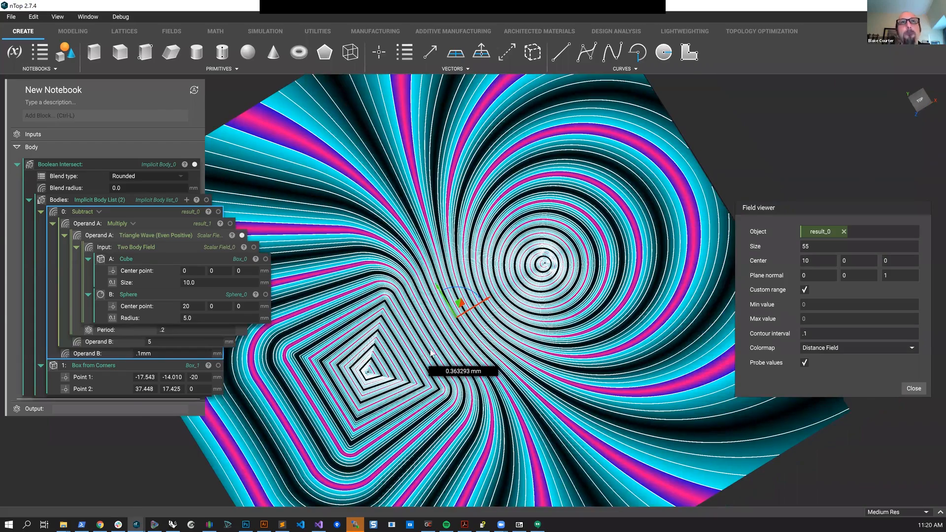
scroll(419, 352, up, 2)
Make the Triangle Wave block inside the Multiply a variable
click(186, 236)
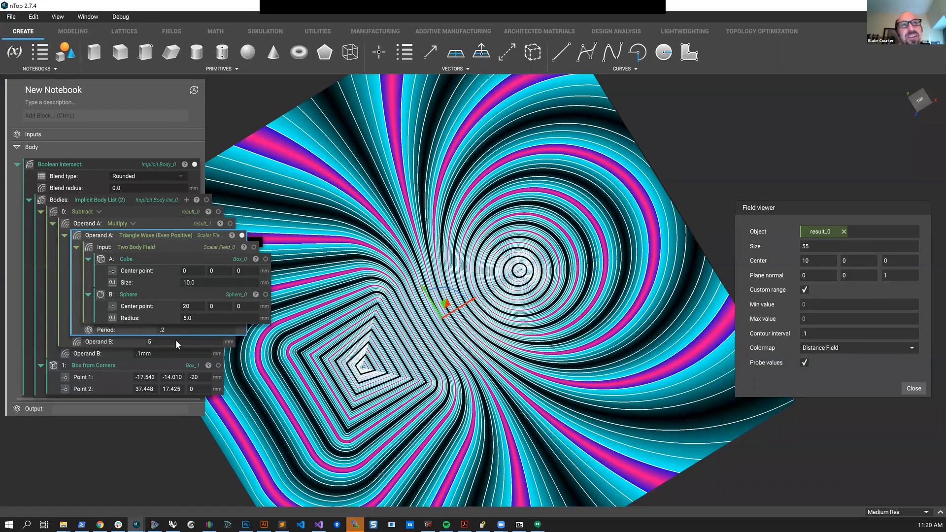
right_click(199, 237)
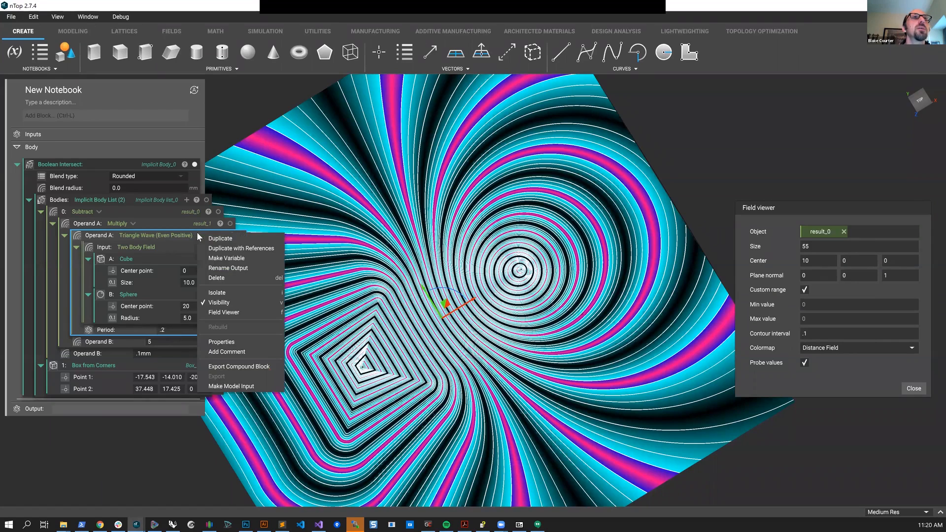
click(226, 259)
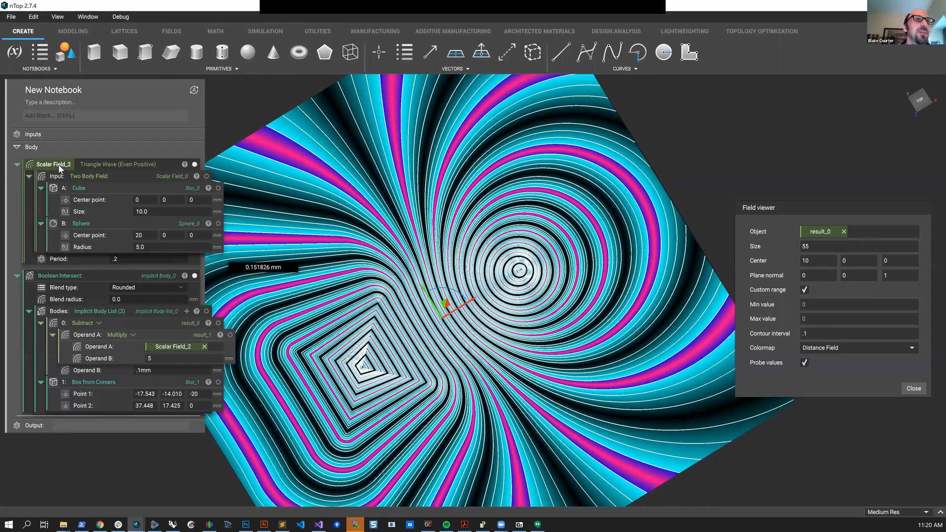
Add a Vector Field from Gradient block to the notebook
click(65, 118)
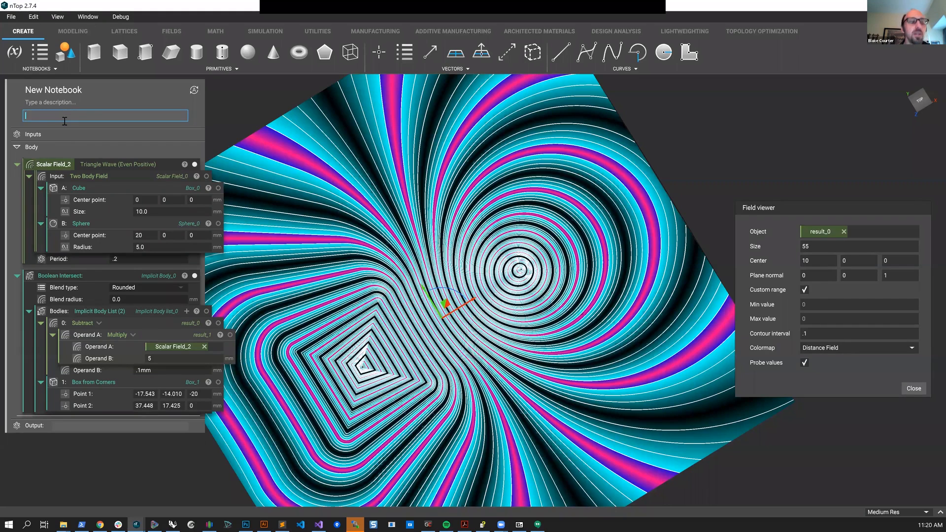
text(gra)
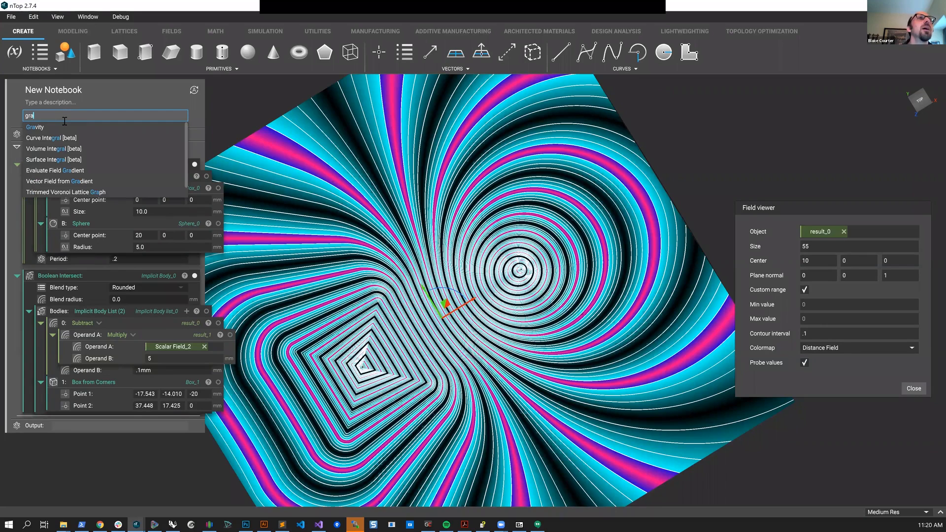
text(di)
key(Down)
key(Down)
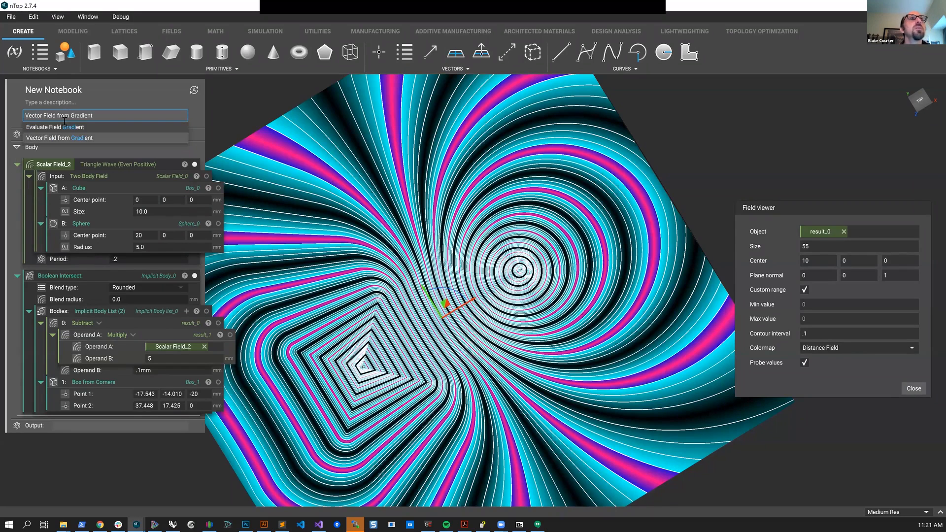
key(Return)
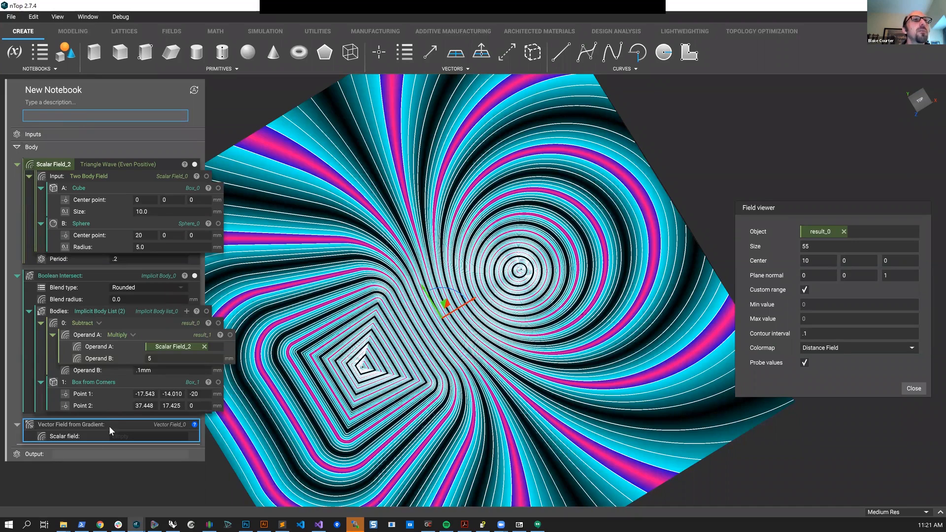
Make the gradient block a variable named Grad above the Boolean Intersect, with the Triangle Wave variable as its scalar field
right_click(137, 367)
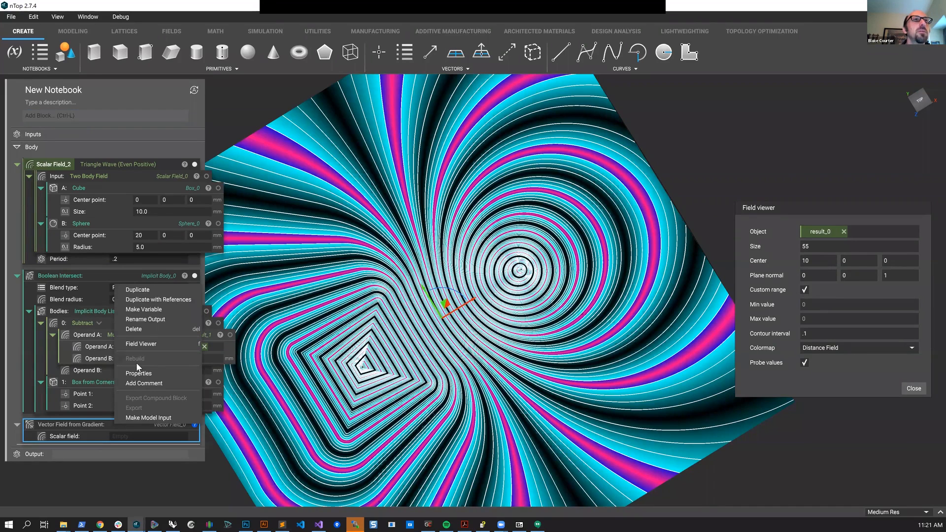
click(62, 425)
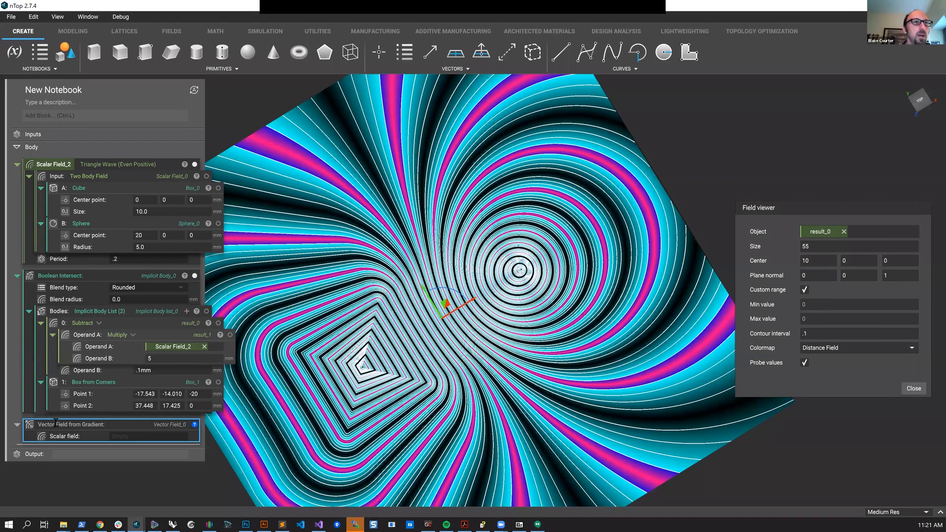
double_click(56, 423)
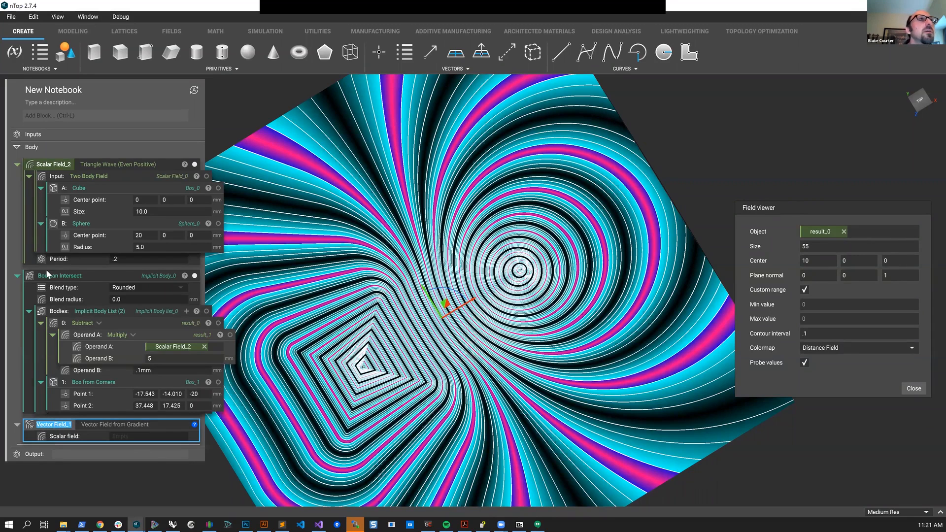
text(Grad)
key(Return)
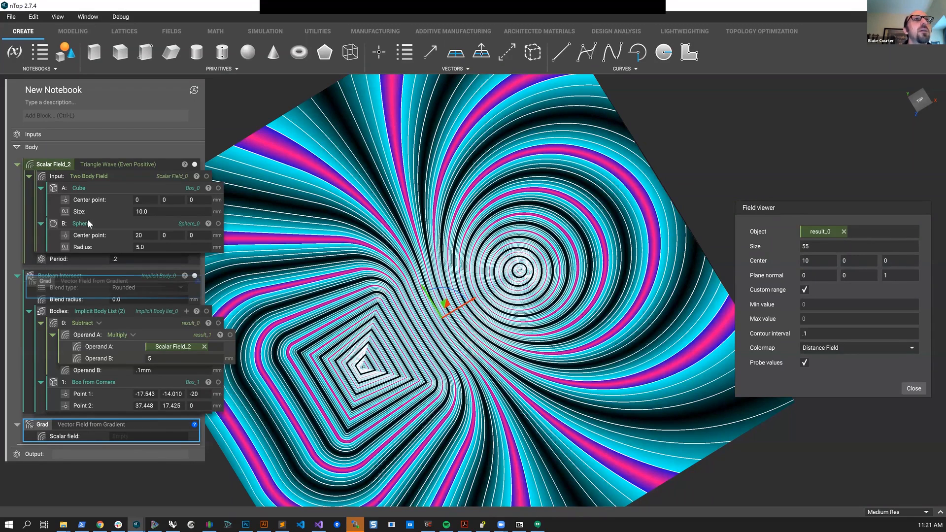
drag(129, 284, 133, 281)
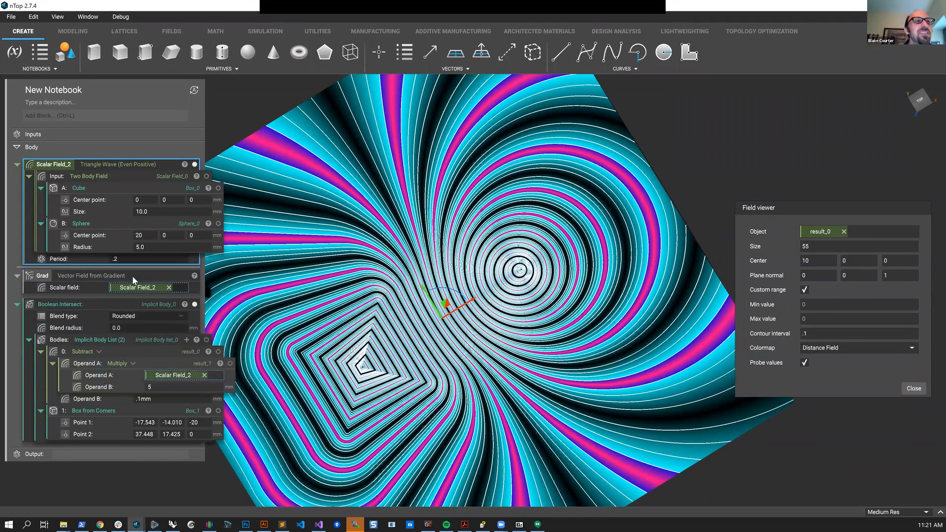
Display Grad's x component in the field viewer, followed by its length
click(137, 274)
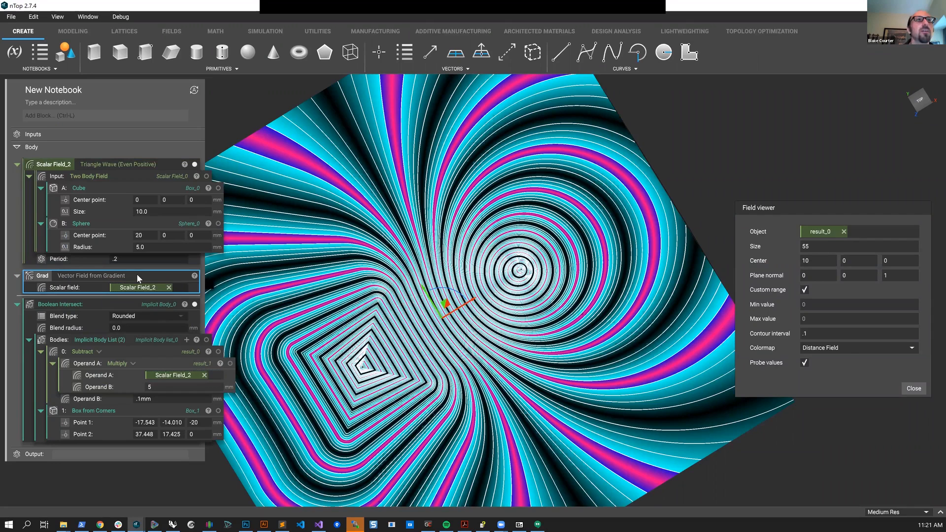
drag(138, 275, 820, 233)
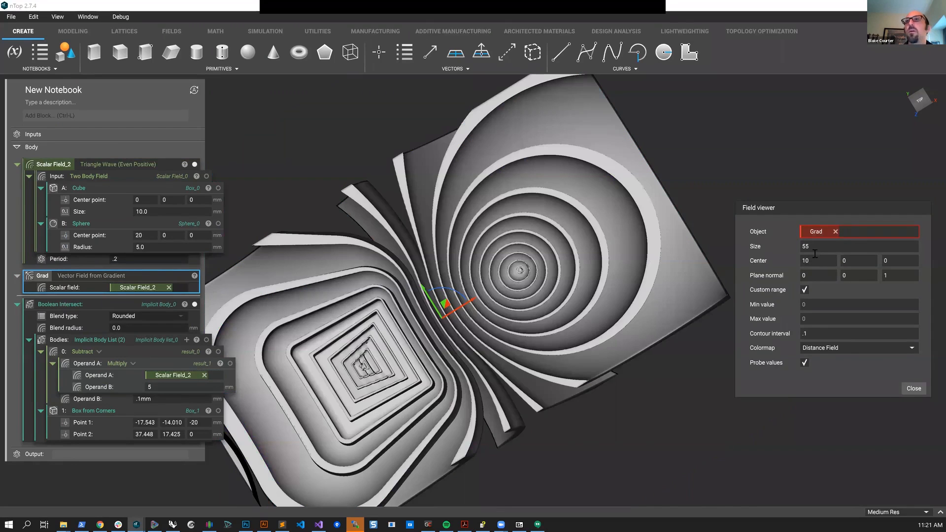
click(848, 236)
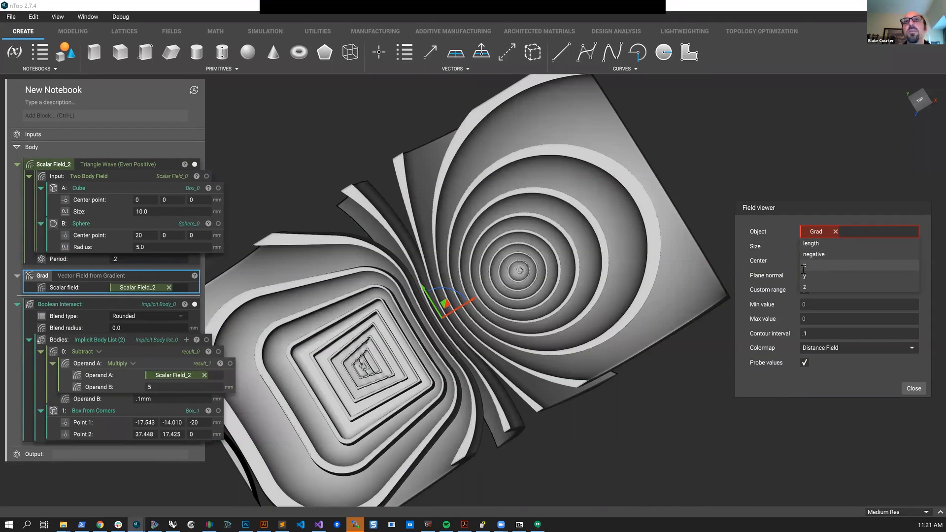
click(821, 266)
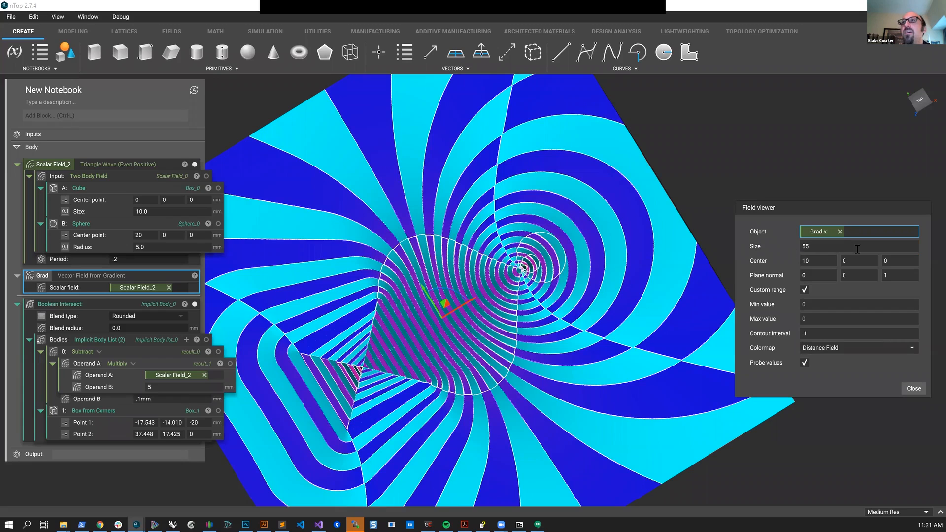
key(BackSpace)
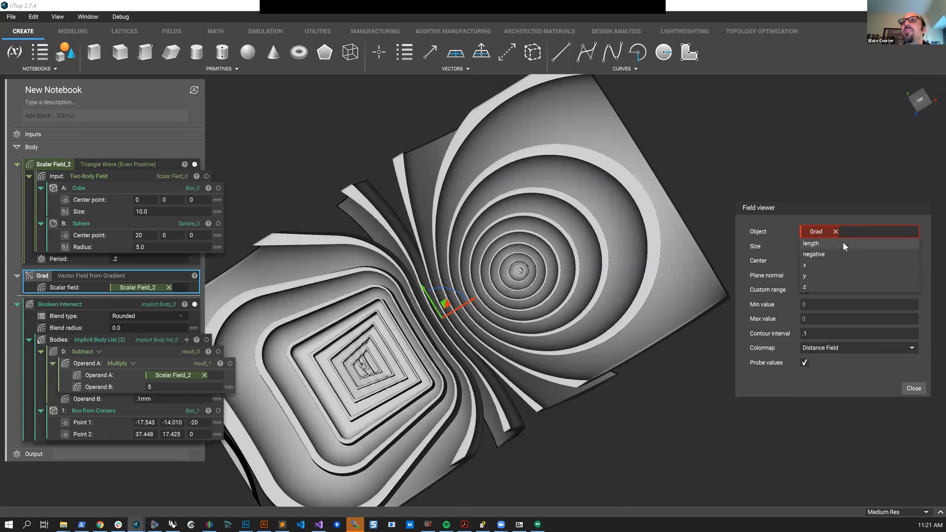
click(843, 242)
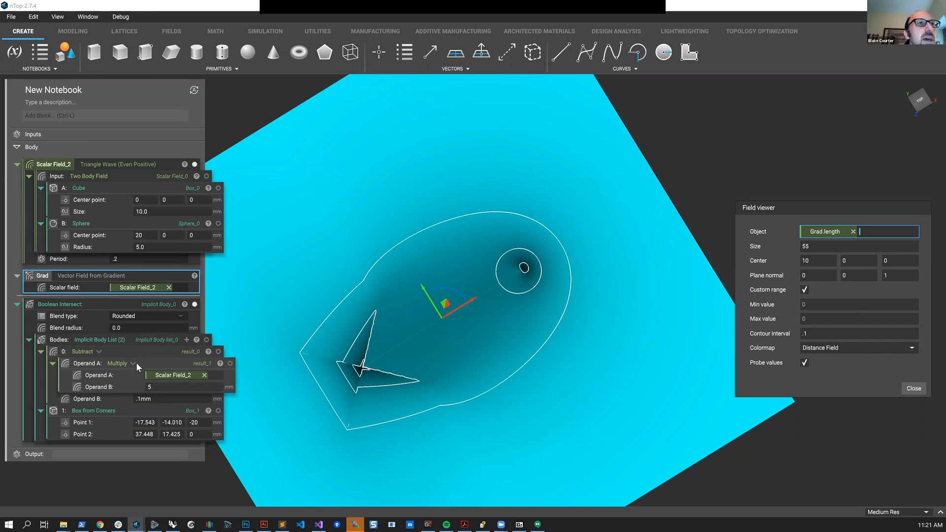
Move the Multiply block out of the Subtract's operand A into the notebook and put a Divide block in its place
click(167, 363)
drag(165, 365, 150, 444)
click(158, 362)
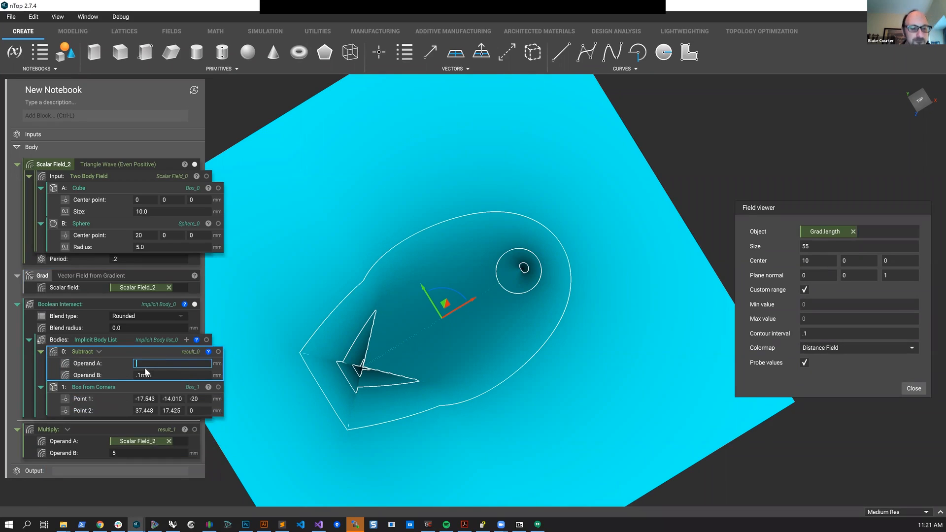
text(divi)
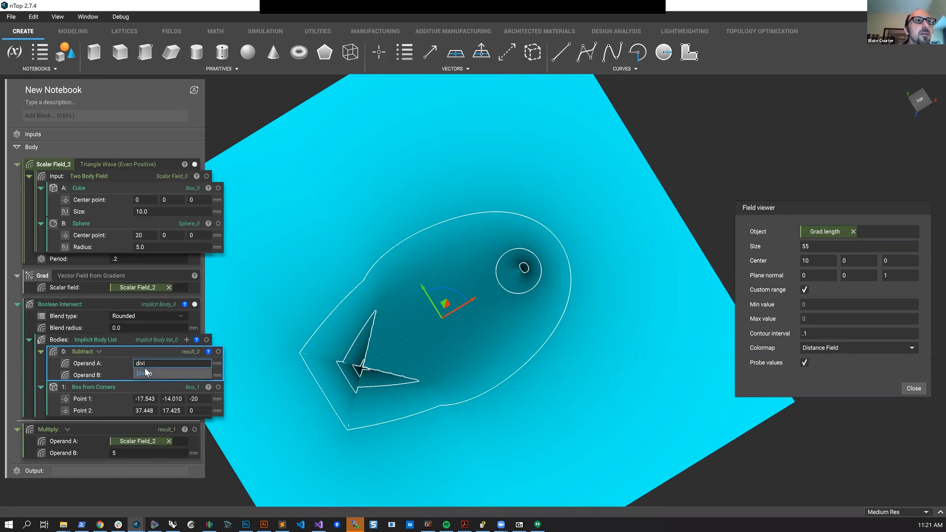
click(145, 373)
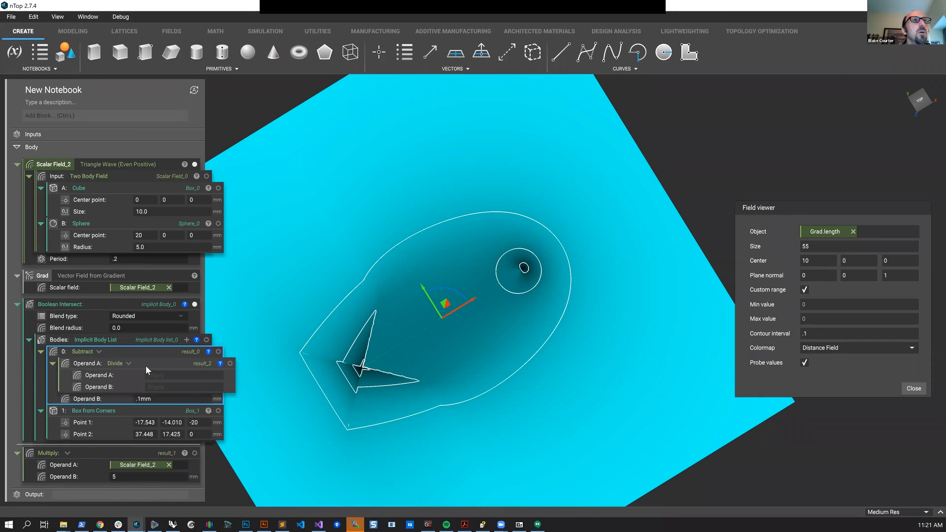
Set the new Divide block to divide the Scalar Field_2 variable by Grad's length
drag(52, 165, 176, 374)
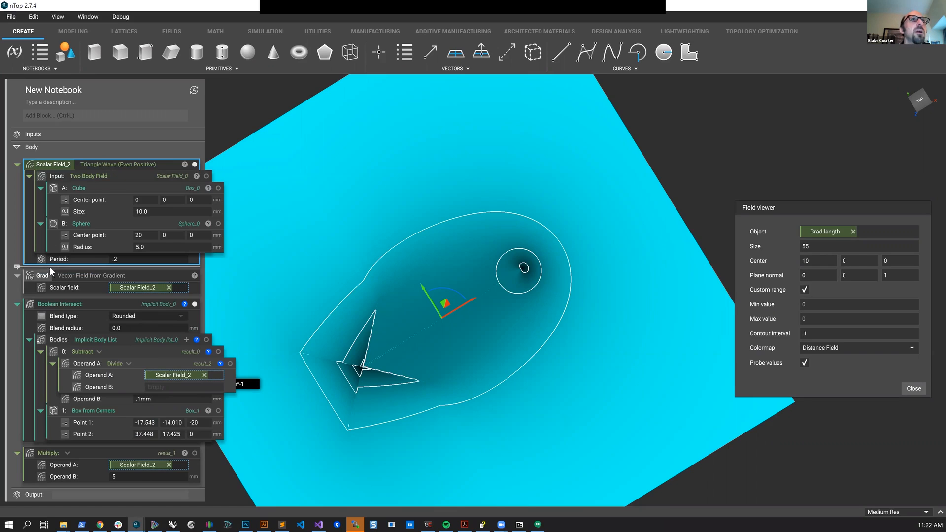
drag(43, 276, 167, 383)
text(gra)
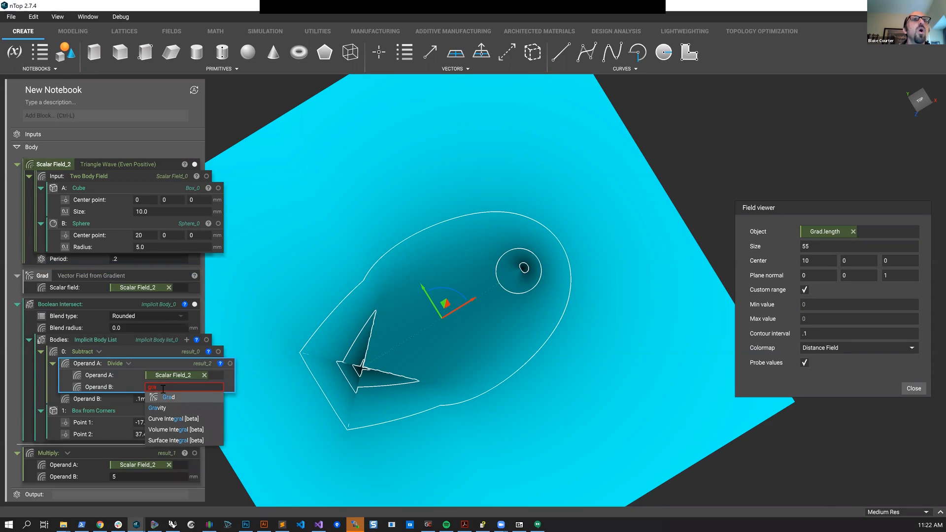
key(Return)
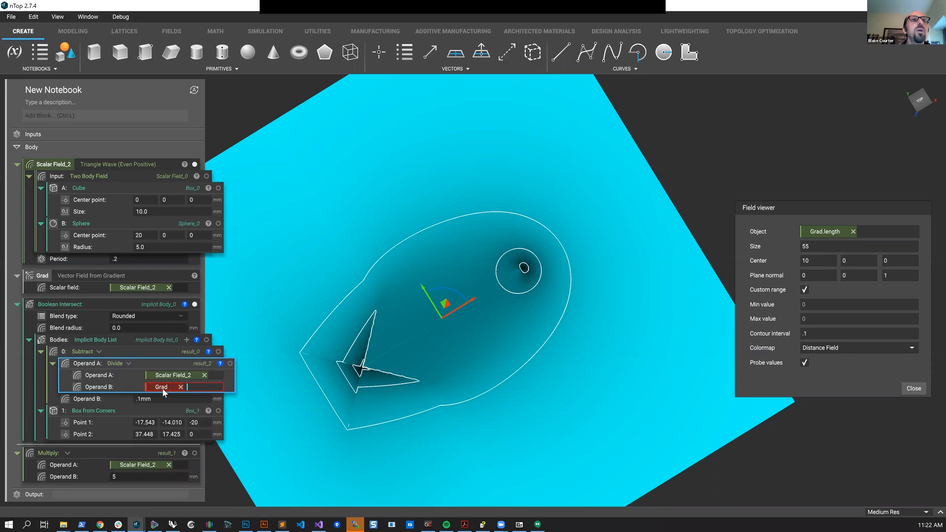
click(163, 388)
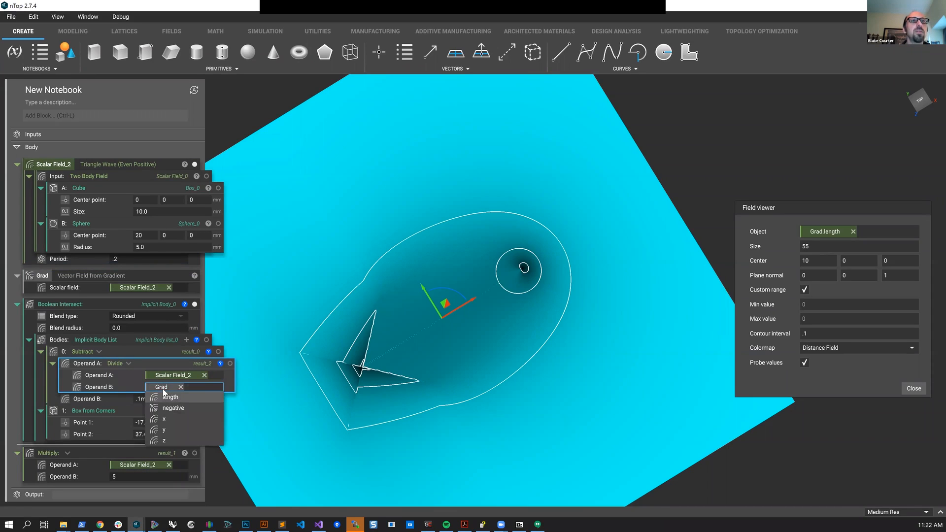
click(164, 397)
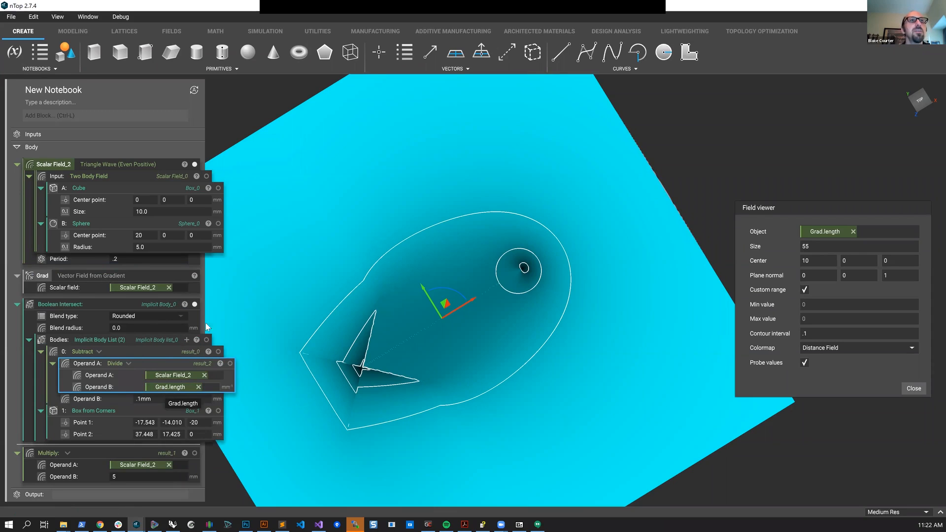
Display the Boolean Intersect, followed by its Subtract result, in the field viewer and clear the contour interval
click(141, 308)
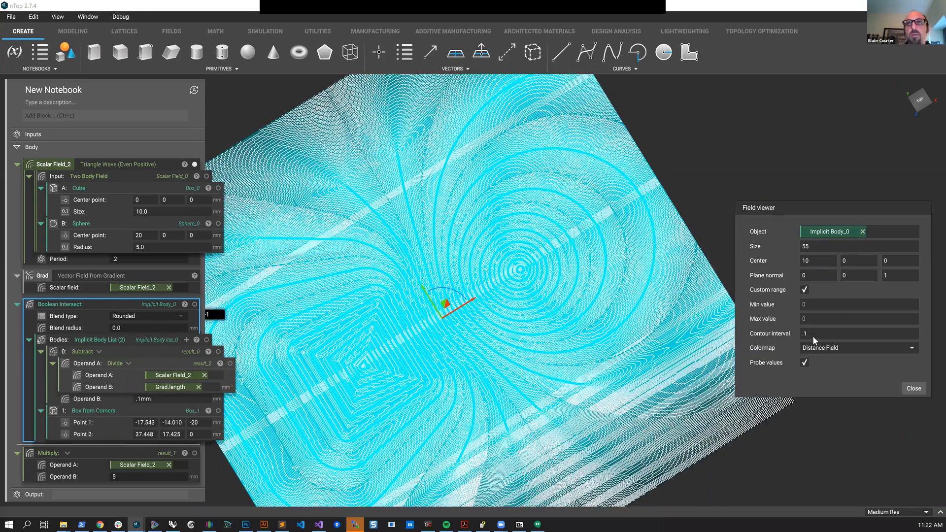
click(186, 348)
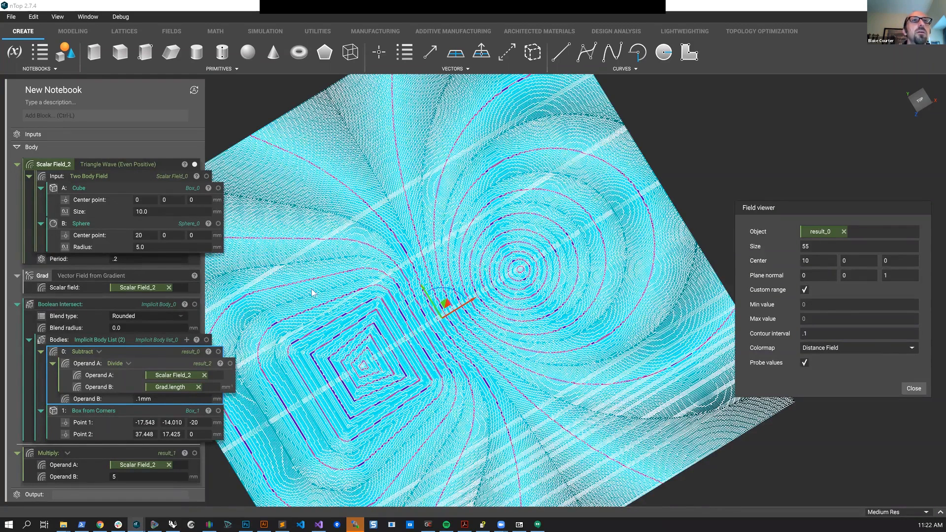
double_click(805, 334)
key(BackSpace)
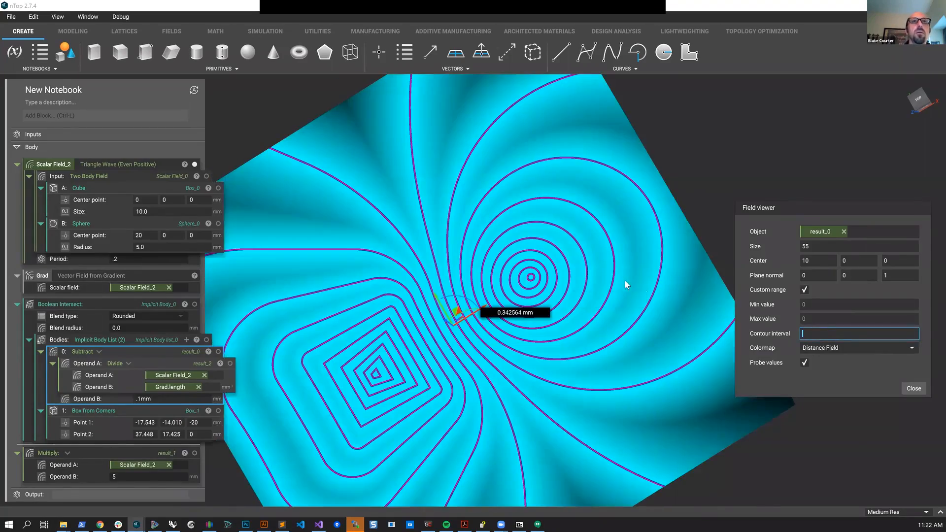
scroll(650, 316, up, 2)
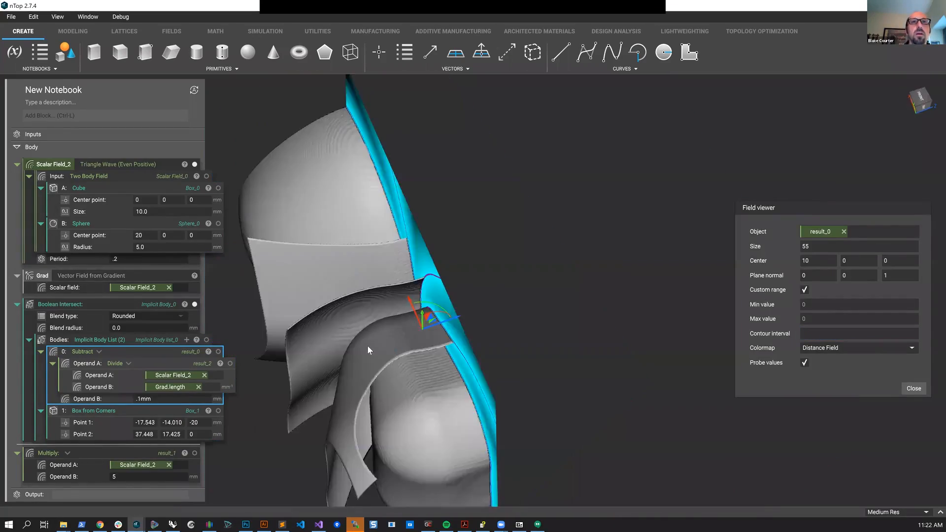
right_drag(368, 345, 406, 309)
scroll(406, 308, up, 2)
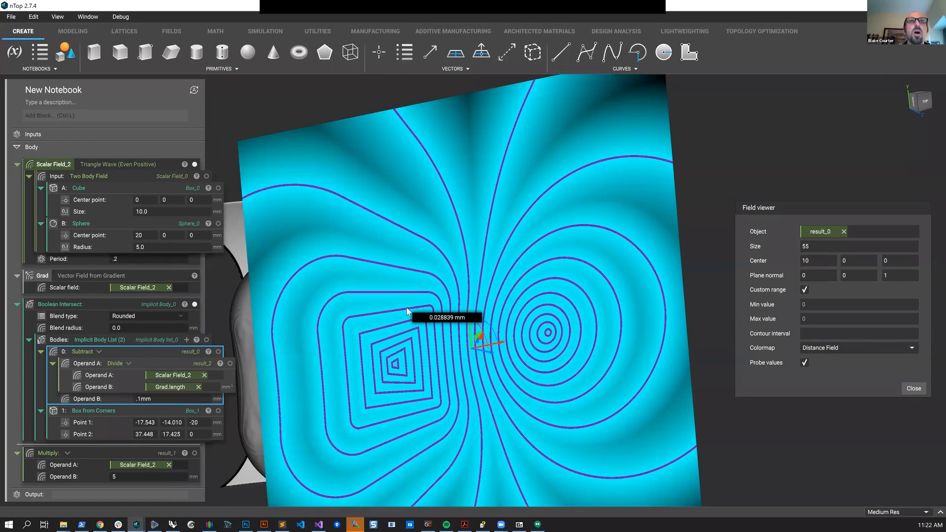
scroll(370, 274, up, 1)
scroll(315, 270, up, 3)
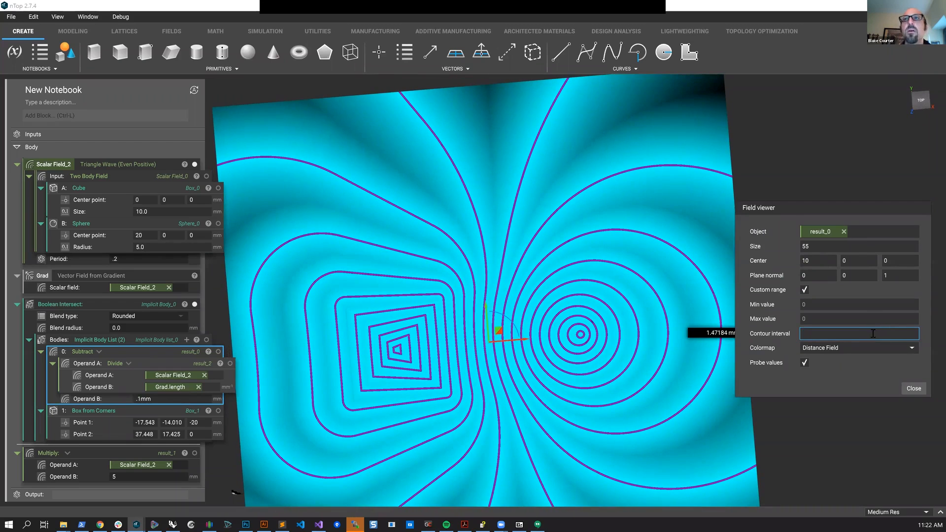
View the Subtract result with a contour interval of 1, followed by the Triangle Wave field with an interval of .1
click(844, 335)
text(1)
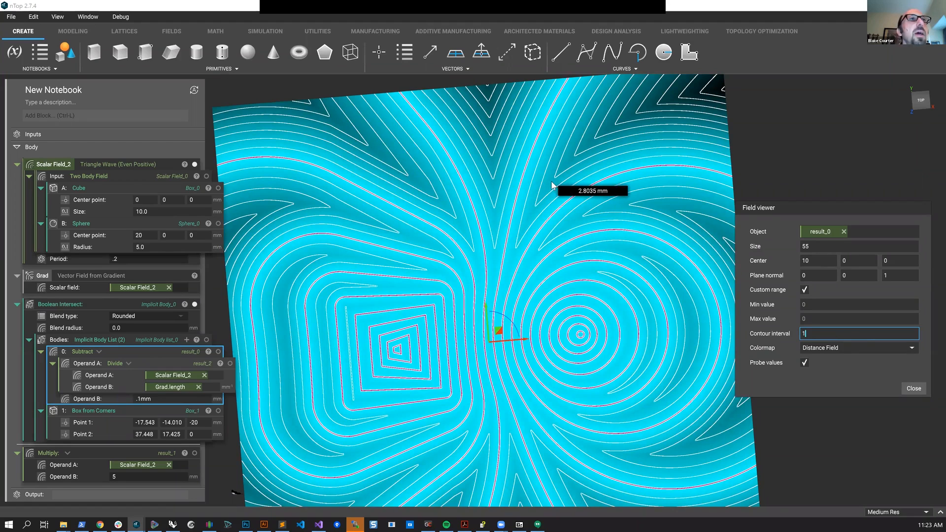
click(113, 160)
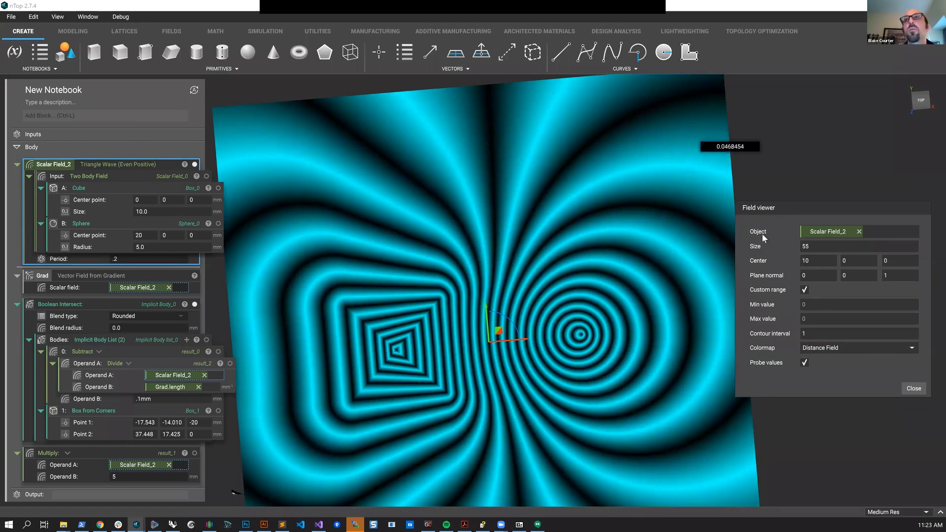
click(813, 335)
text(.1)
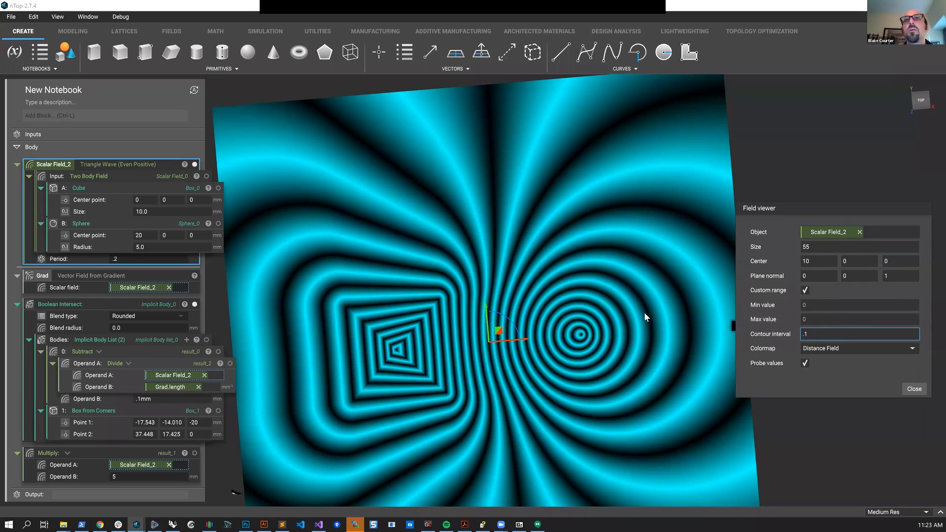
Display the Subtract result again with a contour interval of 1 and examine its contours from several angles
click(136, 349)
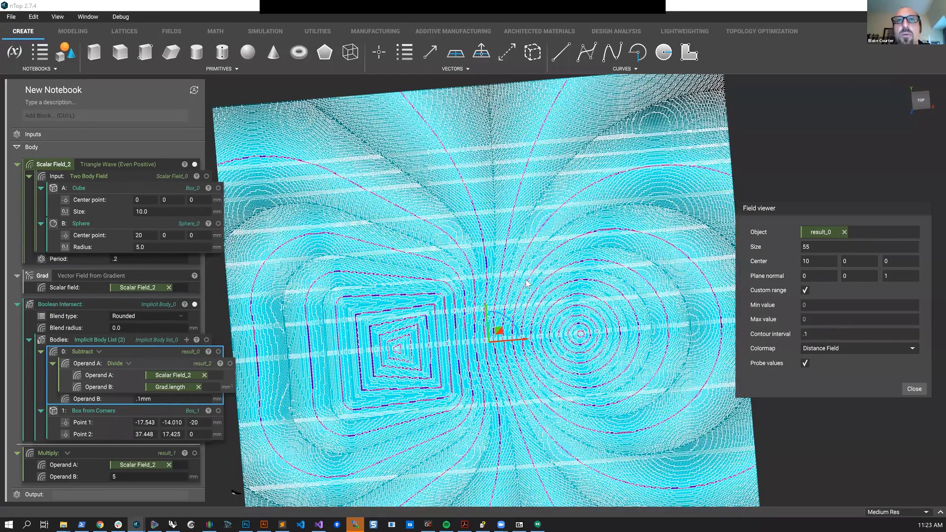
text(1)
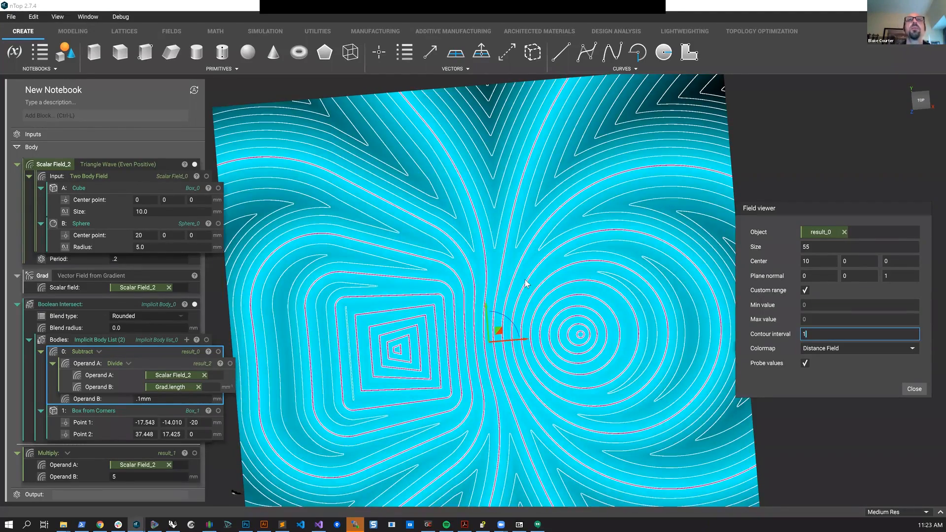
mouse_move(524, 280)
scroll(497, 291, down, 3)
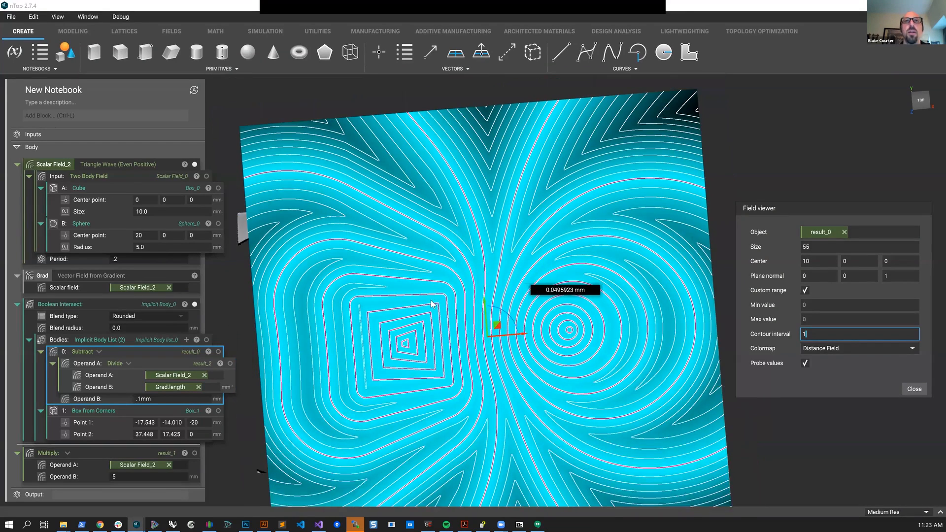
right_drag(553, 302, 518, 304)
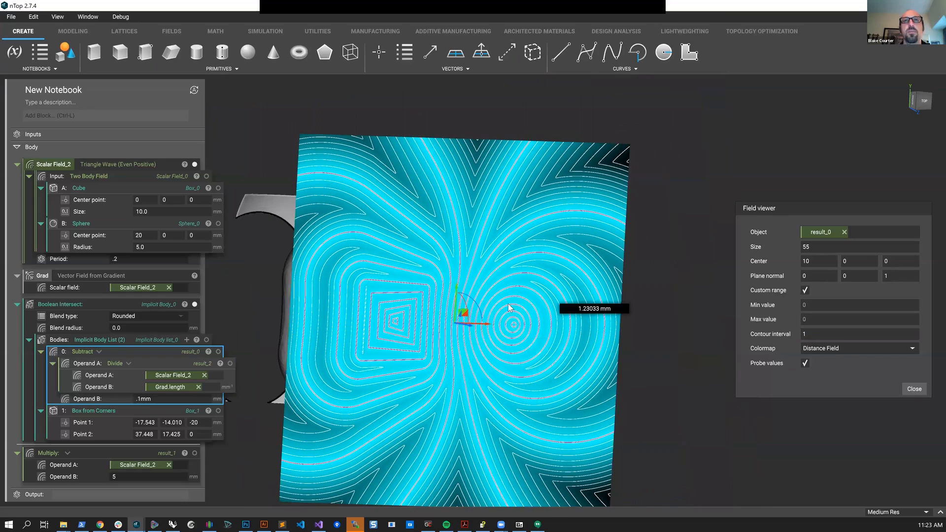
scroll(510, 308, up, 3)
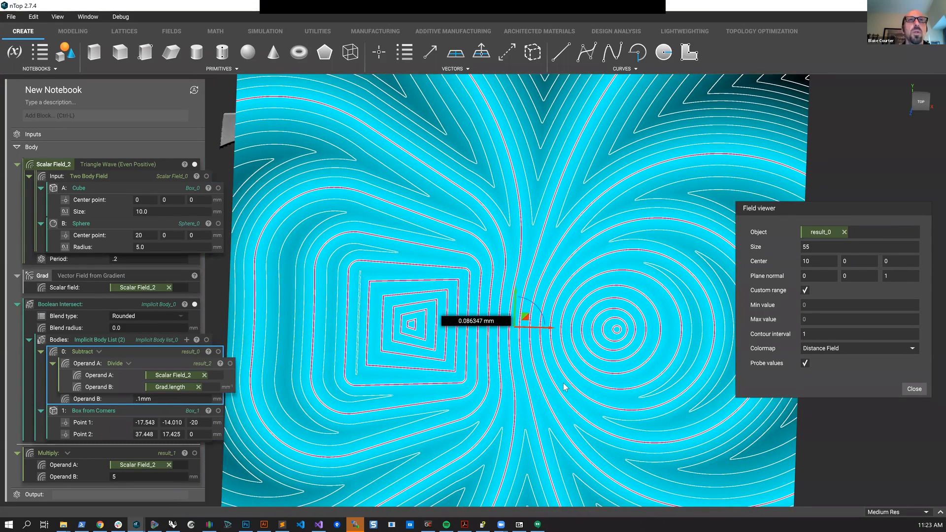
right_drag(559, 377, 580, 347)
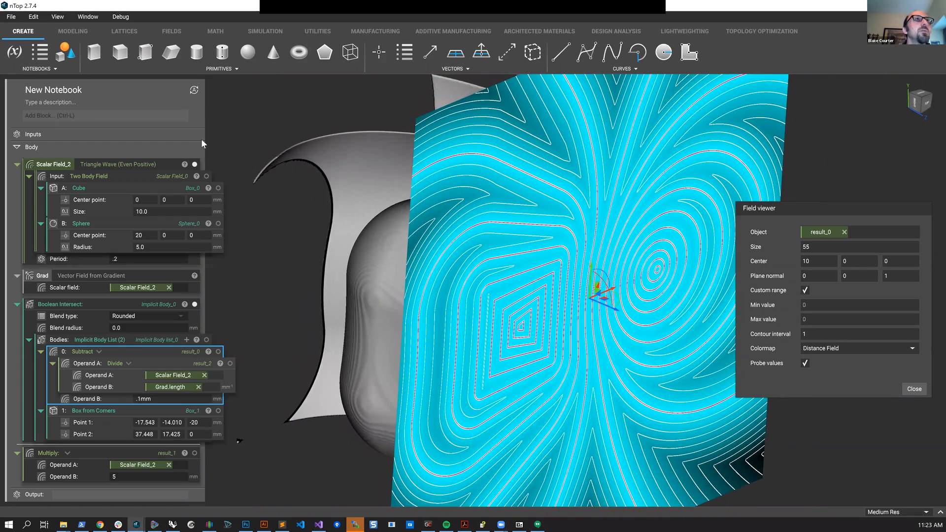
Title the notebook Ribs
click(65, 92)
text(Ribs)
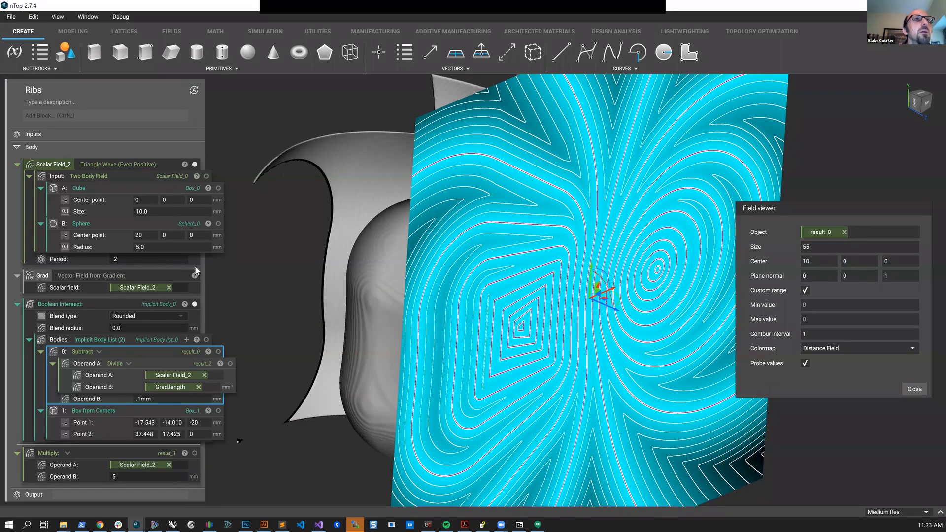
Make the Subtract's .1mm operand B a variable named Thinck and move it to the notebook's inputs
right_click(217, 398)
click(239, 379)
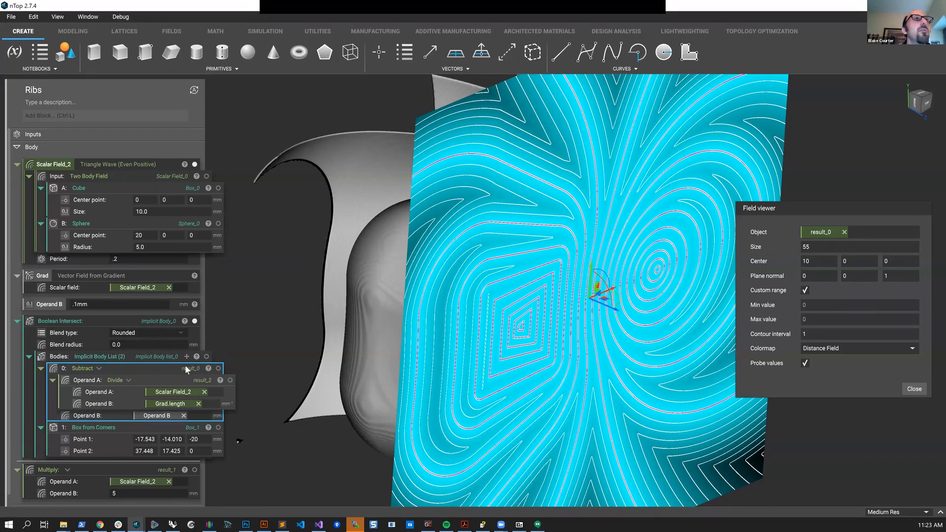
double_click(57, 305)
text(Thinck)
key(Return)
drag(53, 306, 67, 138)
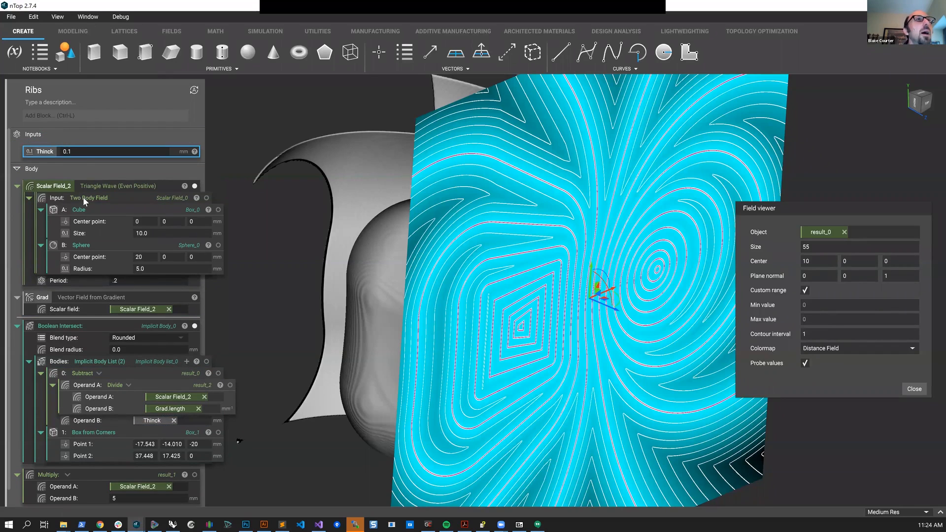
Replace the Triangle Wave's period with a Divide block that has operand A 2 and operand B 4
click(137, 280)
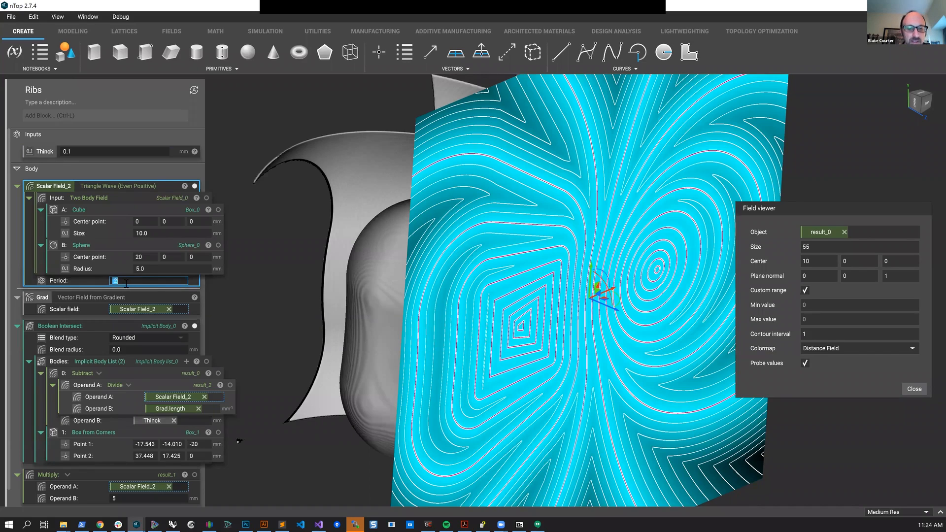
text(divide)
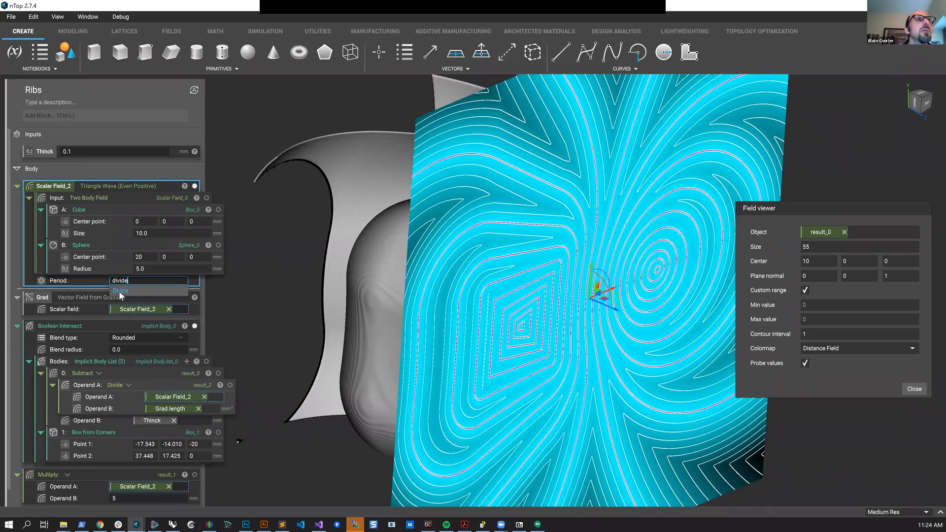
click(134, 292)
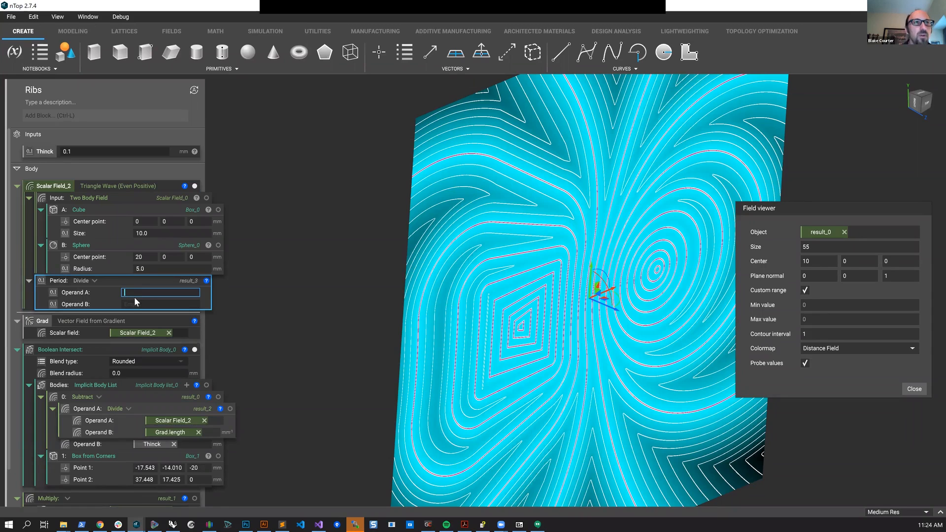
text(result_2)
key(Return)
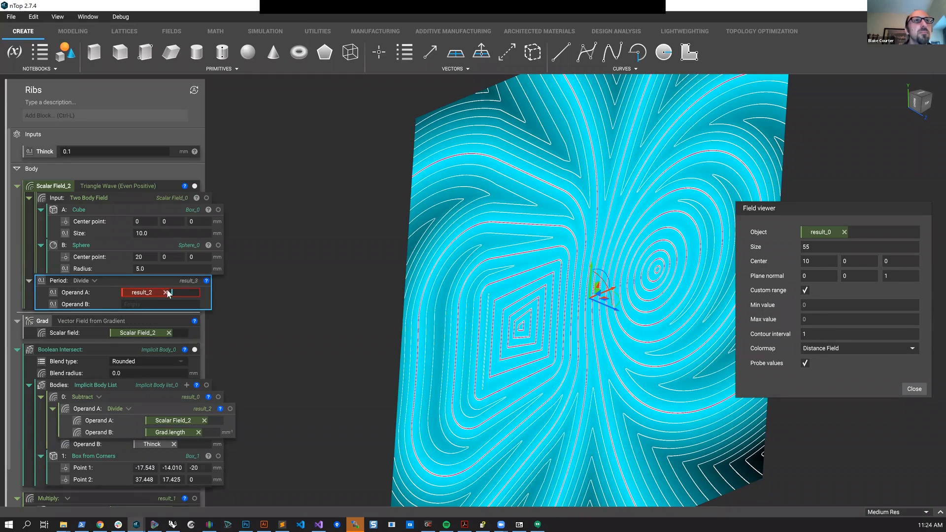
click(166, 293)
text(2)
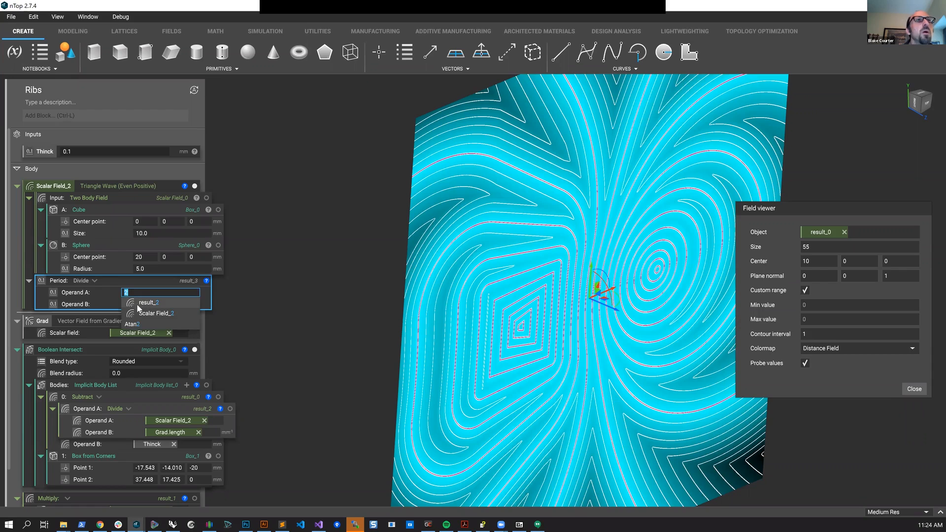
click(136, 304)
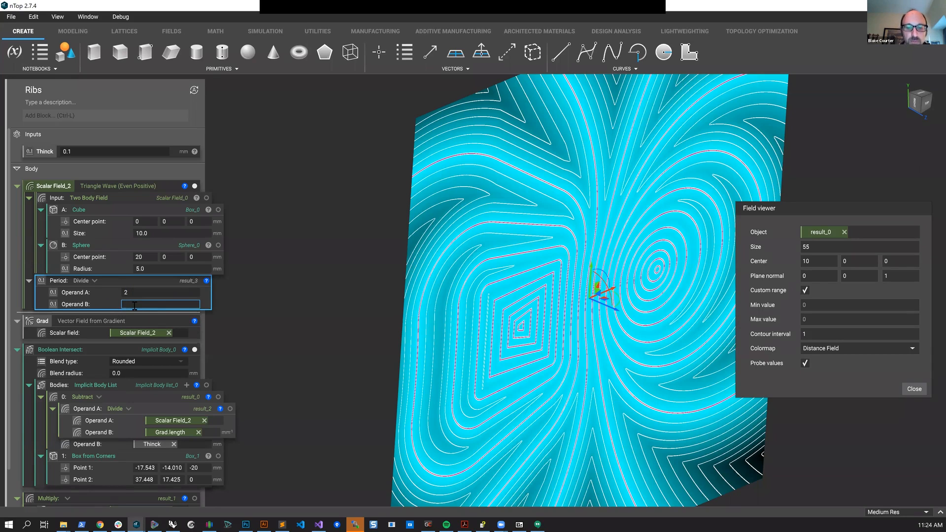
text(4)
key(Return)
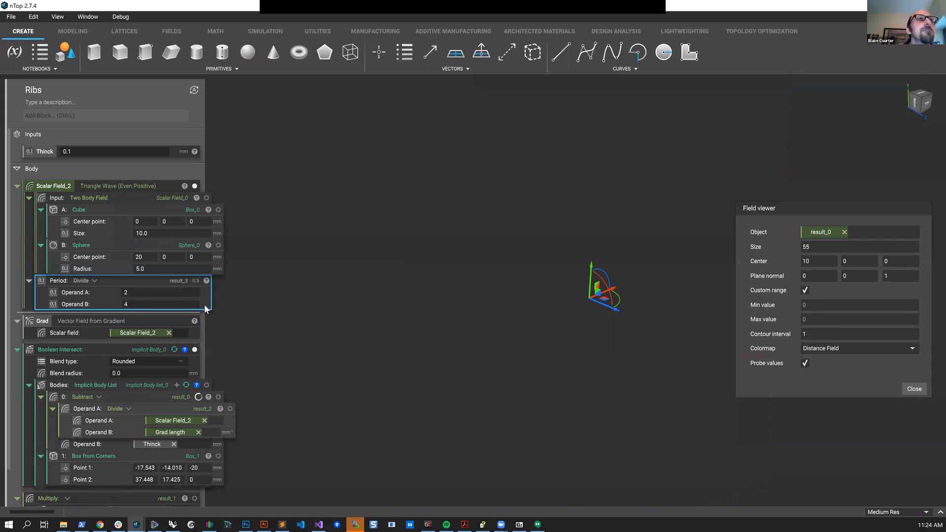
Make operand B of the Period's Divide a variable named Count and move it to the notebook's inputs
key(ctrl+shift+v)
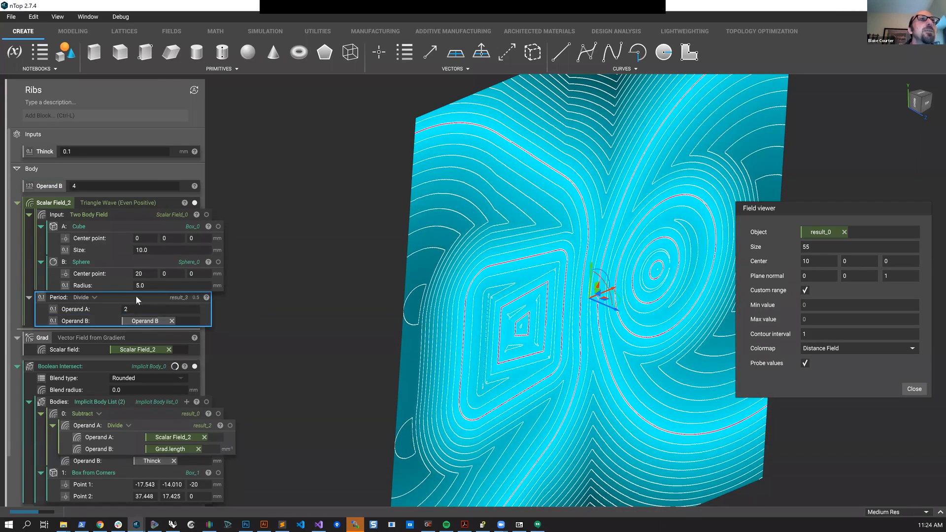
click(48, 188)
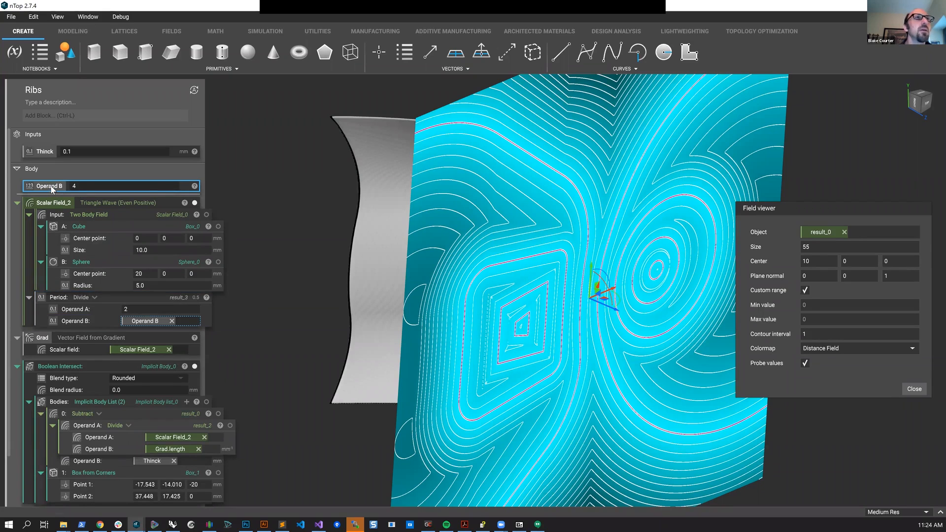
right_click(52, 189)
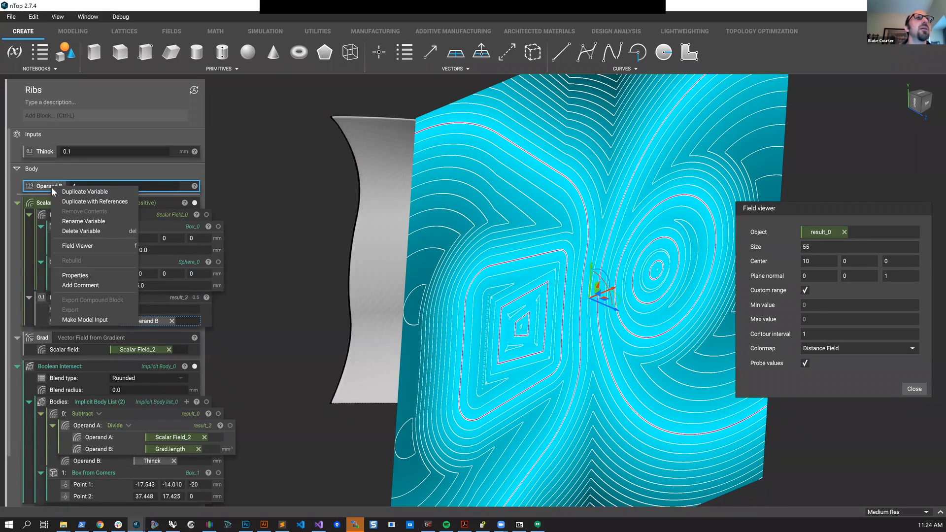
click(65, 220)
text(Count)
key(Return)
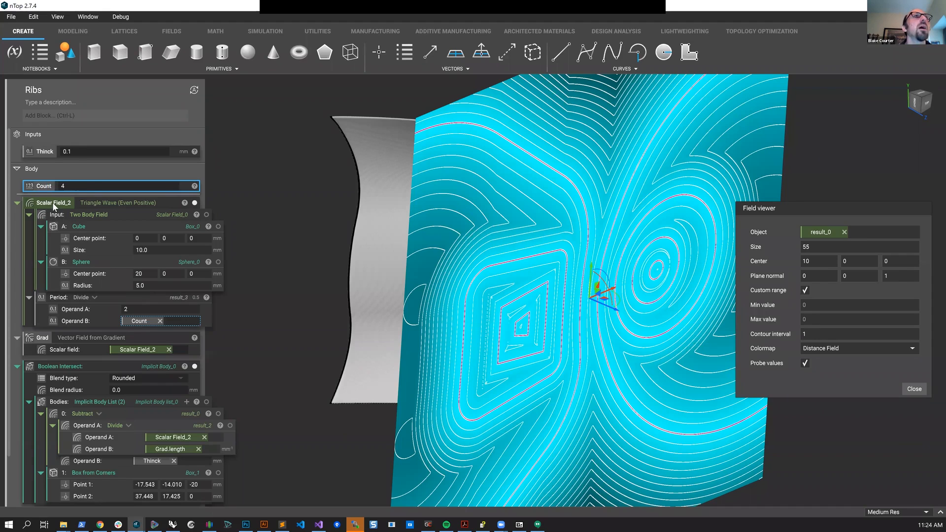
drag(46, 188, 43, 160)
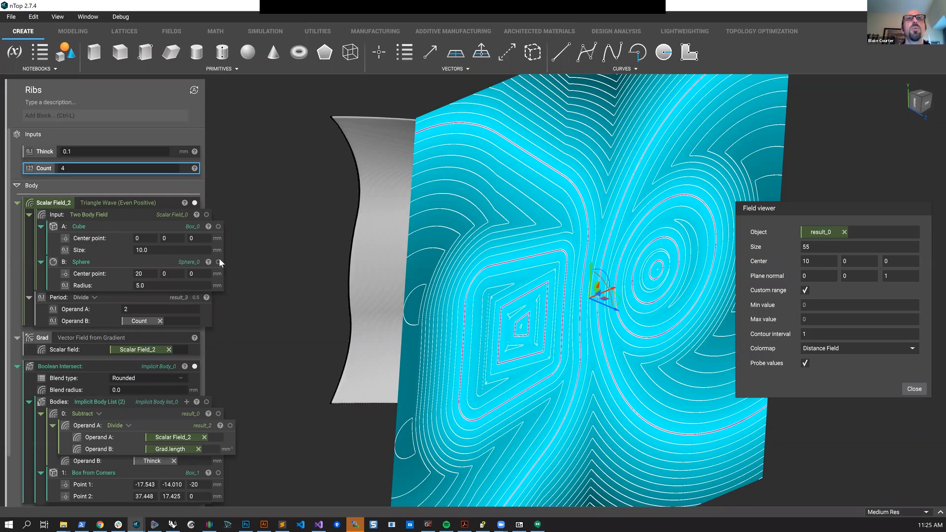
Make the Two Body Field a variable, move it to the notebook's inputs and name it Field [-1, 1]
right_drag(455, 371, 430, 329)
scroll(426, 331, down, 3)
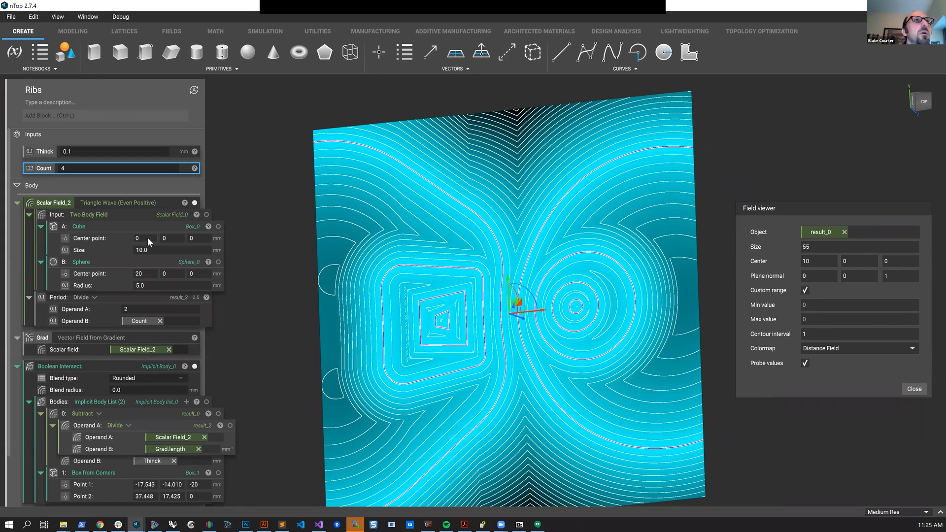
click(135, 214)
right_click(134, 214)
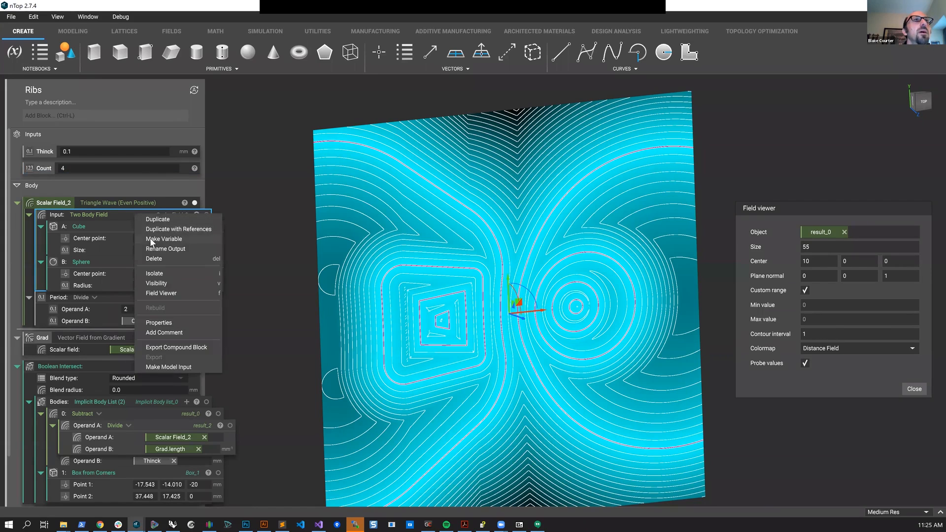
click(164, 239)
drag(56, 204, 75, 143)
double_click(51, 152)
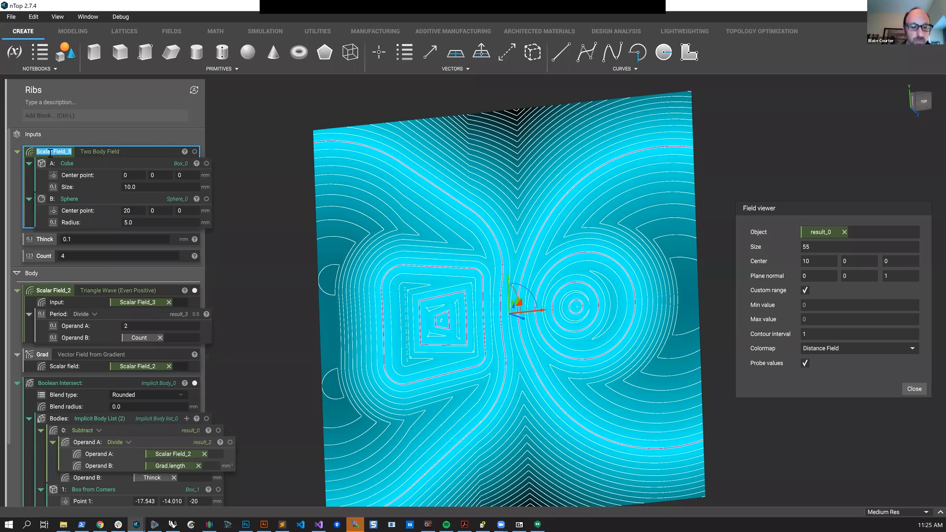
text(Field)
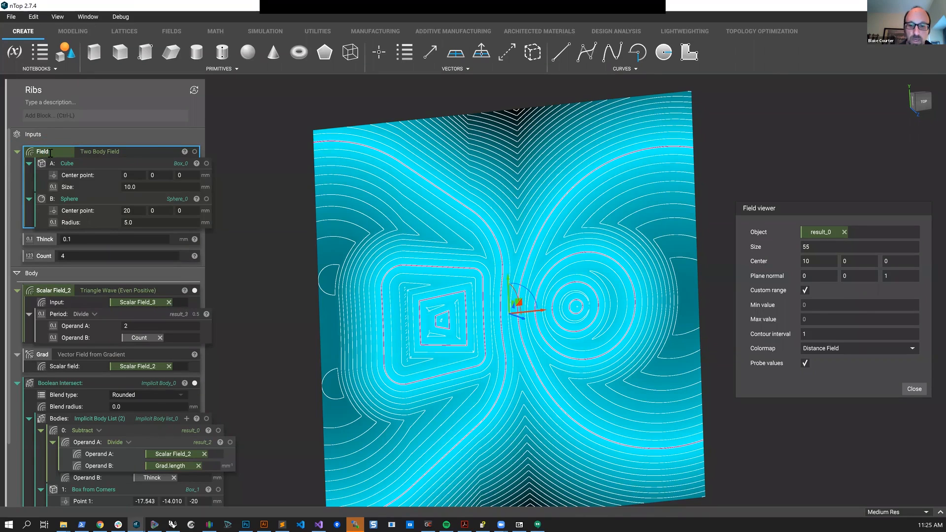
text( 1, 1)
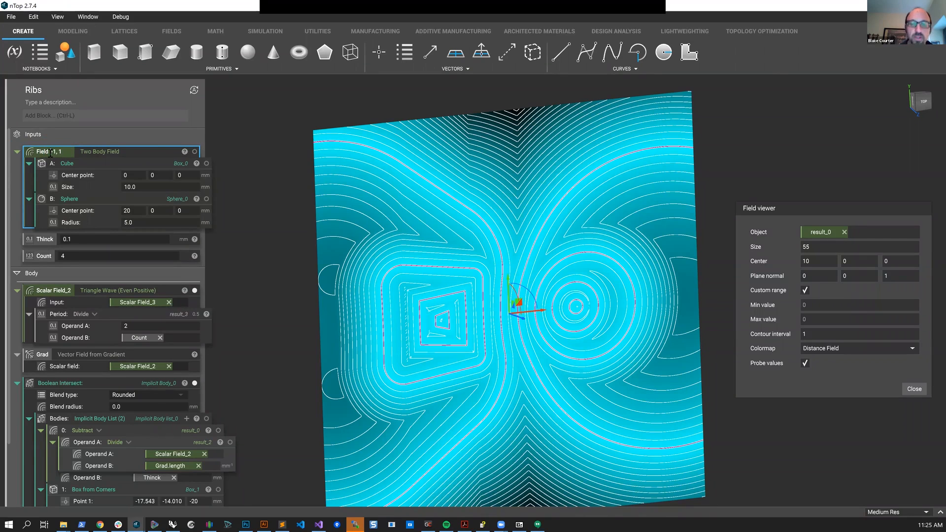
text(])
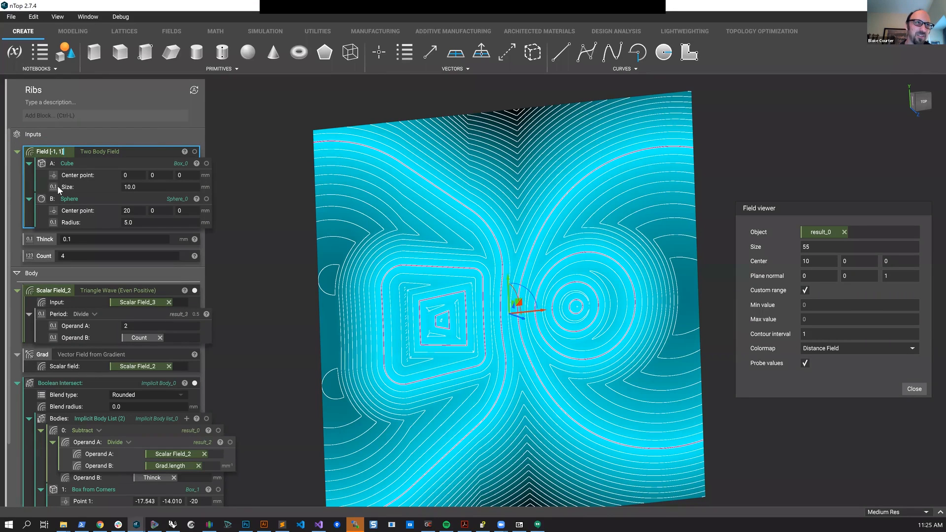
key(Return)
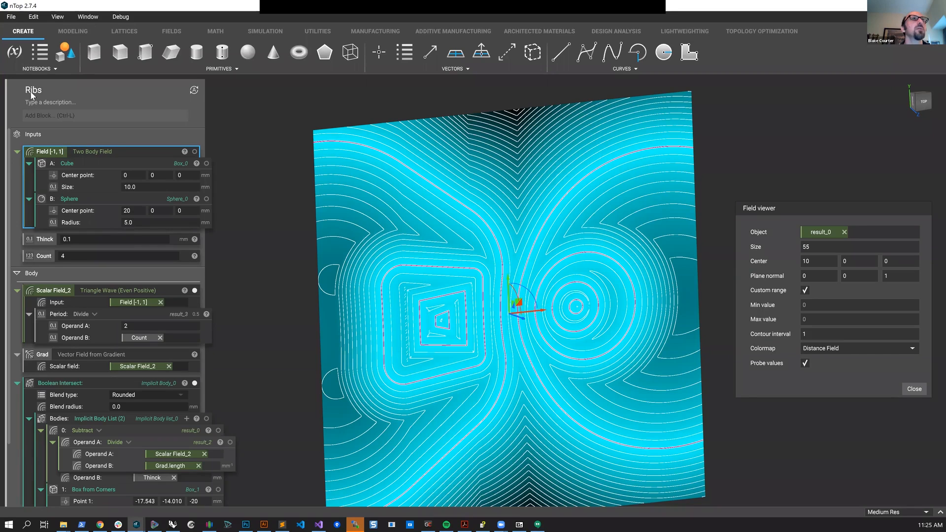
Set the Subtract result as the notebook's output and save the notebook as Ribs.ntop
scroll(93, 253, down, 3)
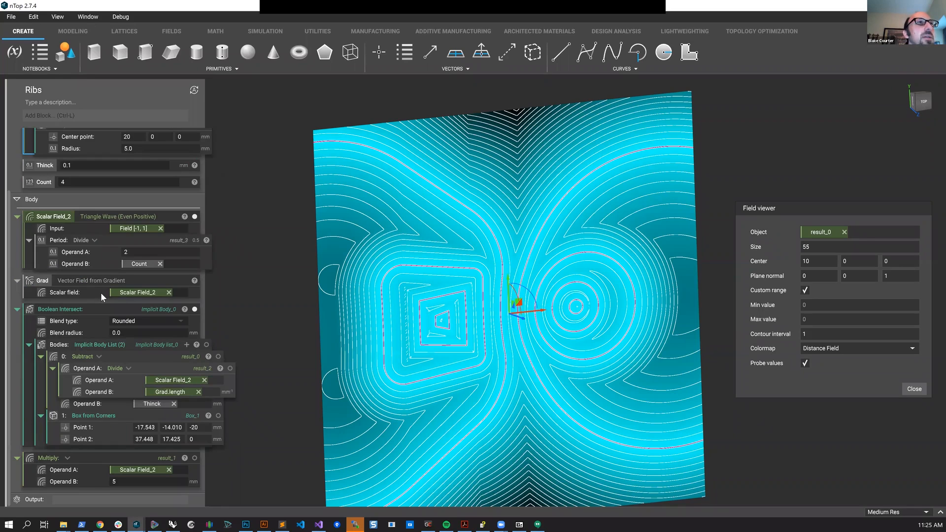
click(134, 357)
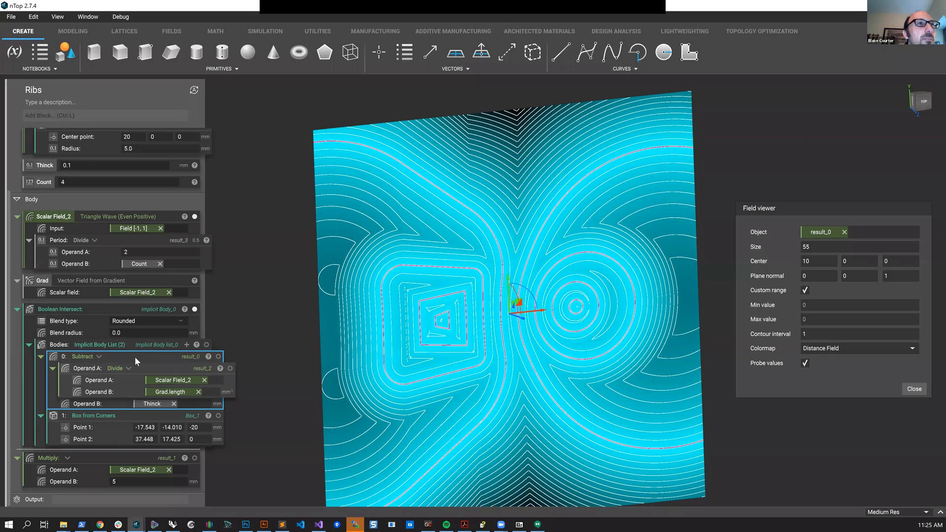
drag(135, 357, 138, 499)
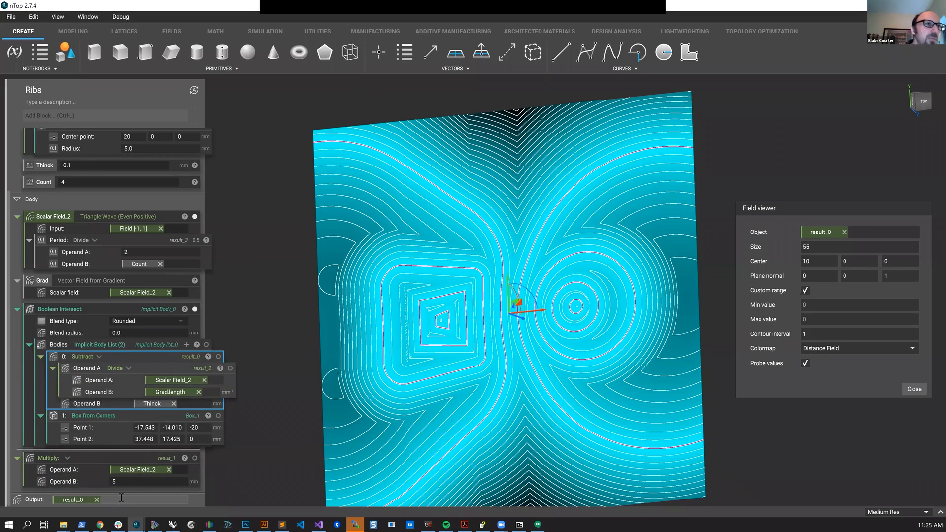
click(331, 208)
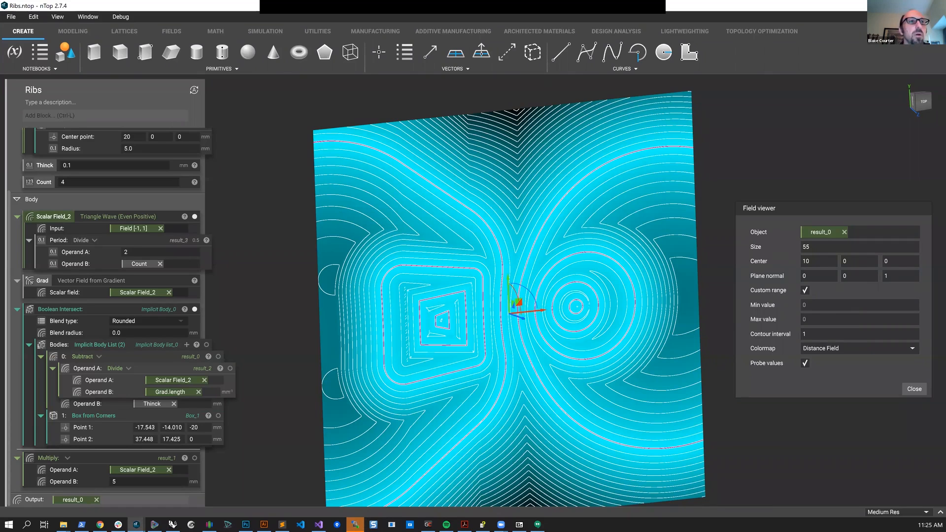
Switch to the Hose Prepped.ntop notebook and examine the hose assembly with its U field plane from several angles
click(136, 523)
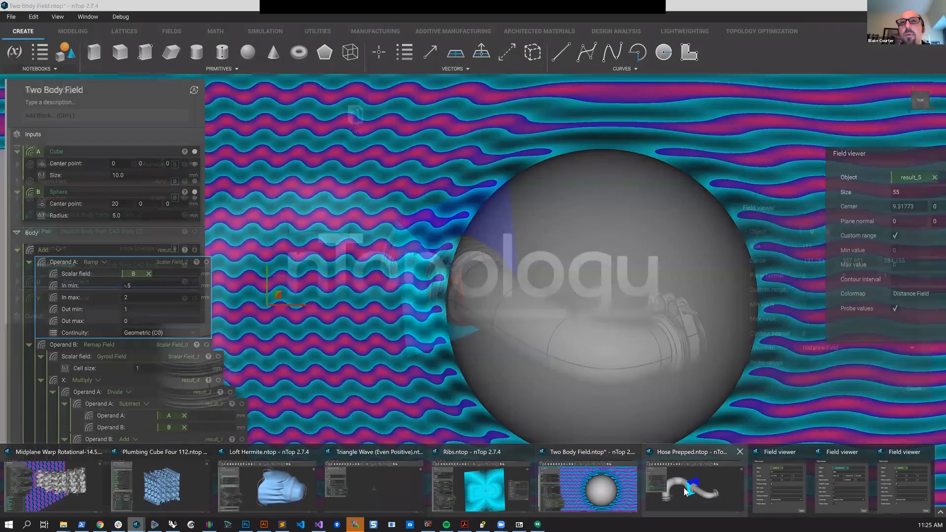
click(651, 479)
scroll(407, 279, up, 3)
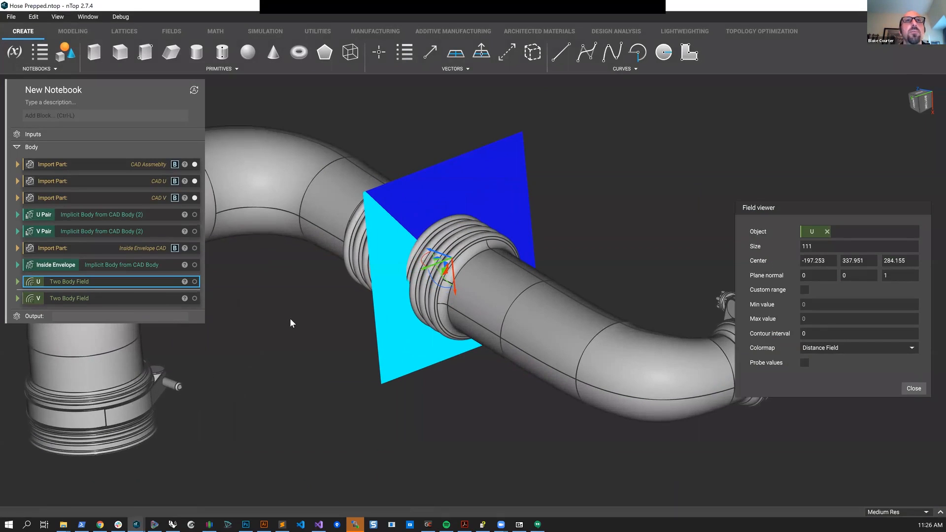
scroll(339, 331, up, 1)
middle_drag(341, 332, 425, 345)
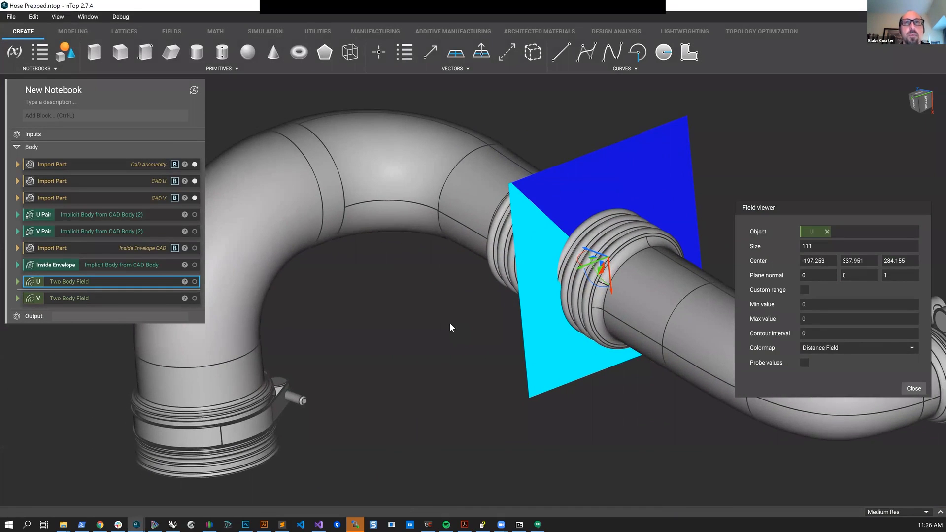
right_drag(451, 327, 531, 396)
middle_drag(530, 392, 444, 372)
scroll(439, 398, up, 2)
right_drag(448, 397, 382, 386)
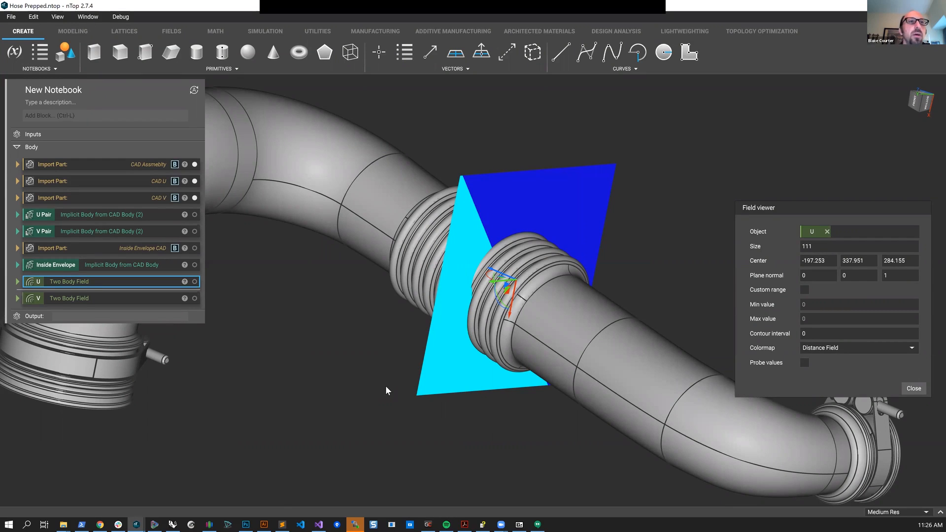
Look at the Plastic turbo inlet duct page on GrabCAD in Chrome, and return to the hose model in nTop
click(101, 524)
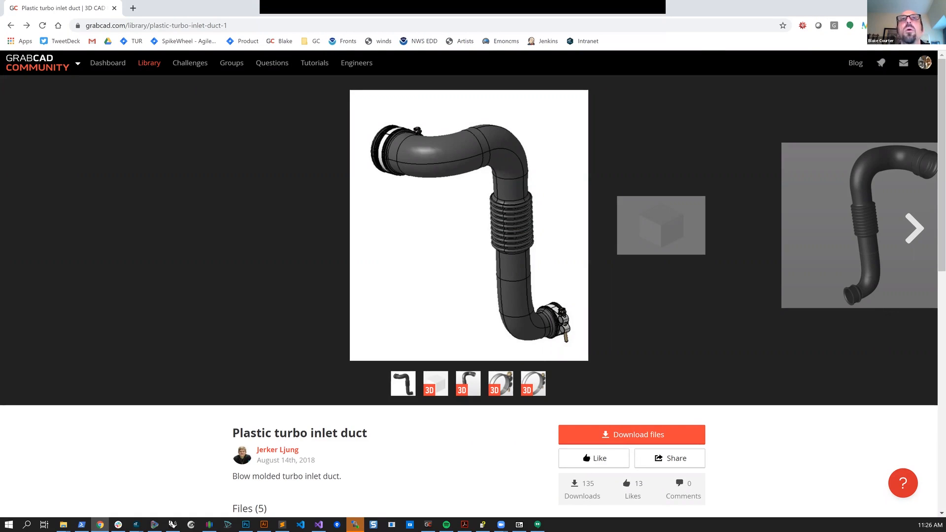
key(alt+Tab)
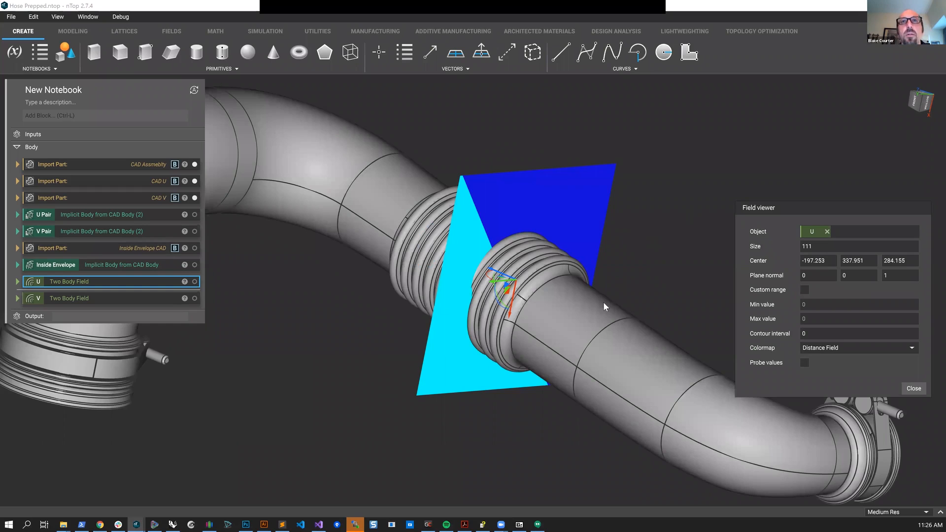
scroll(604, 303, down, 3)
right_drag(655, 298, 552, 261)
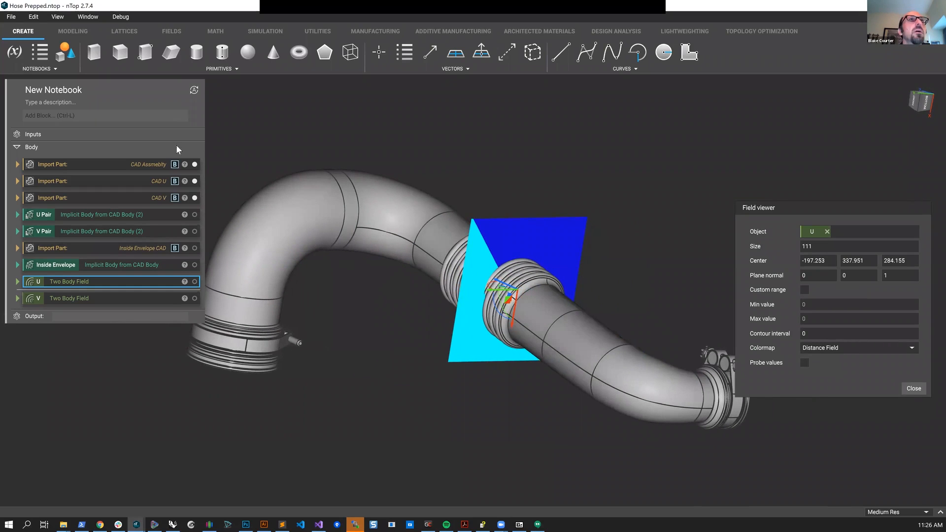
Hide the imported CAD assembly and inspect the CAD V and CAD U parts separately, leaving only CAD U displayed
click(195, 164)
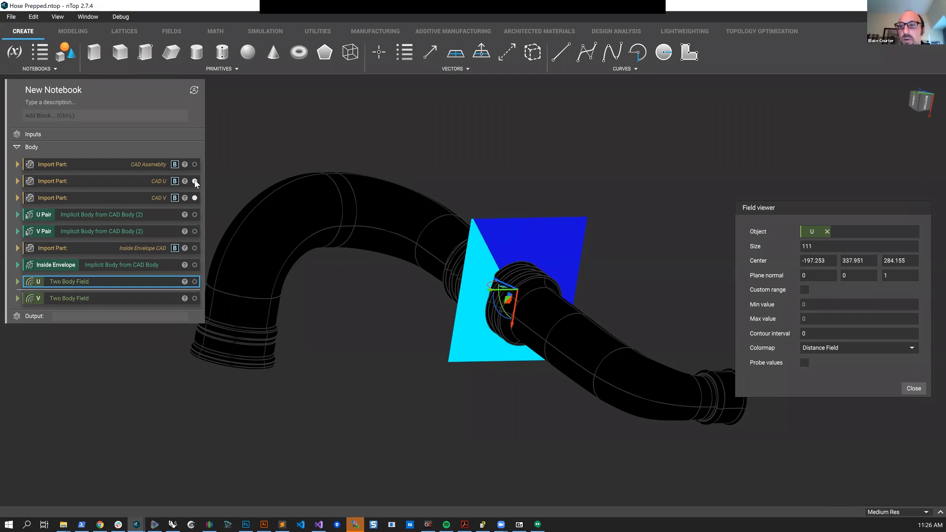
click(195, 181)
right_drag(383, 360, 378, 202)
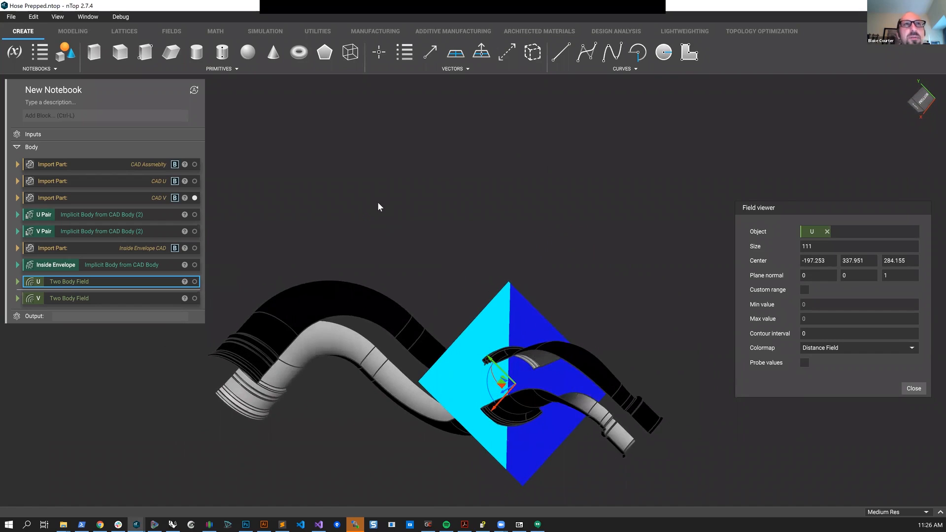
click(195, 182)
click(195, 198)
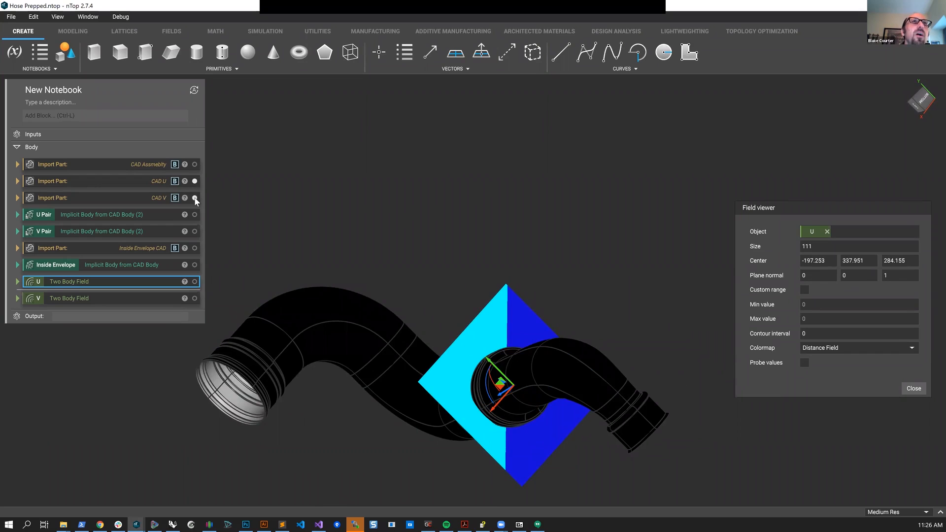
right_drag(367, 204, 389, 230)
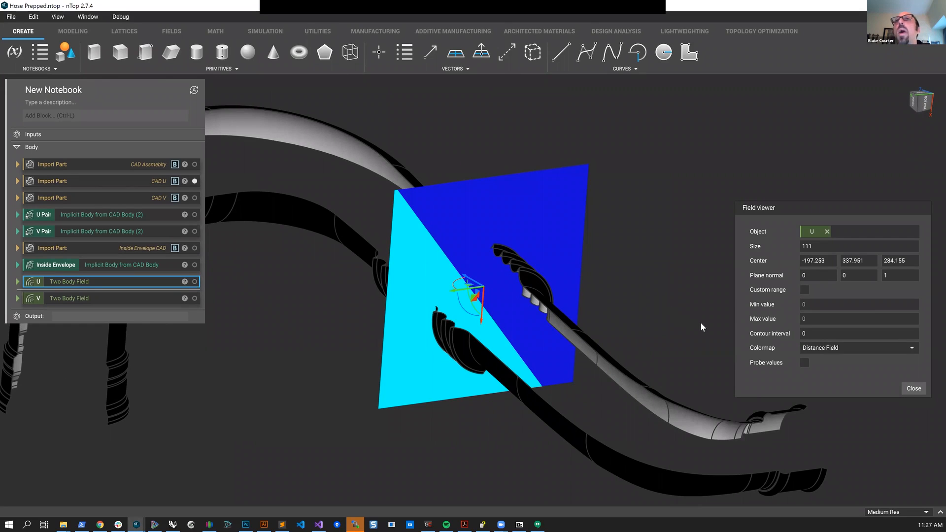
Set the field viewer's contour interval to .1 for the U field and inspect its contours around the hose halves
click(810, 333)
text(.1)
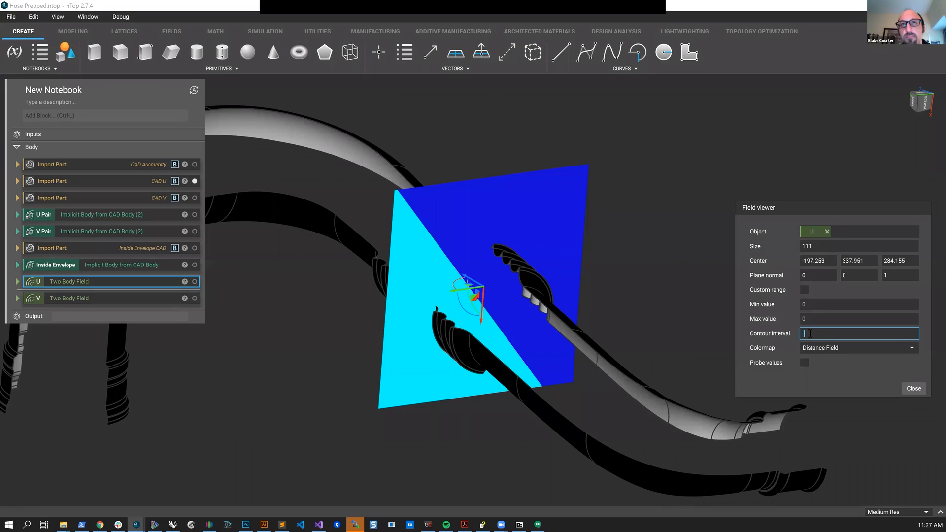
scroll(447, 371, up, 2)
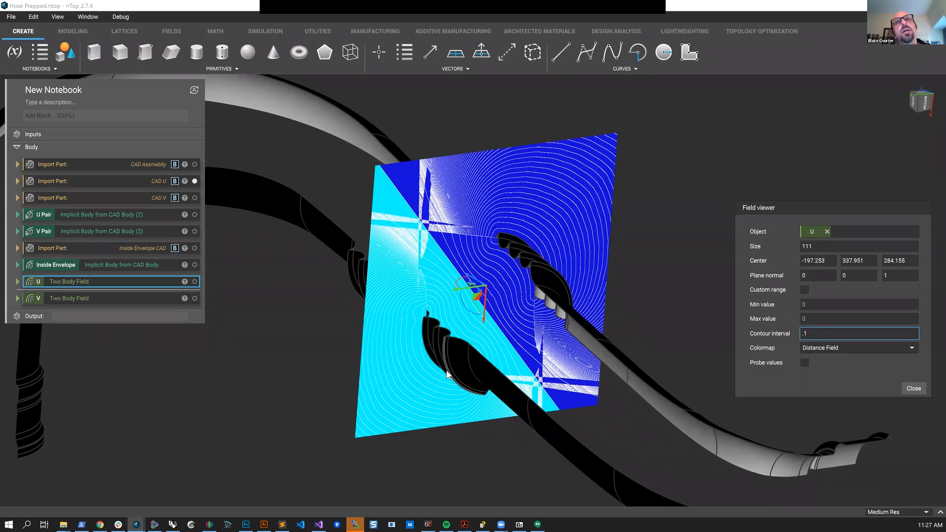
middle_drag(533, 317, 515, 307)
scroll(516, 311, up, 5)
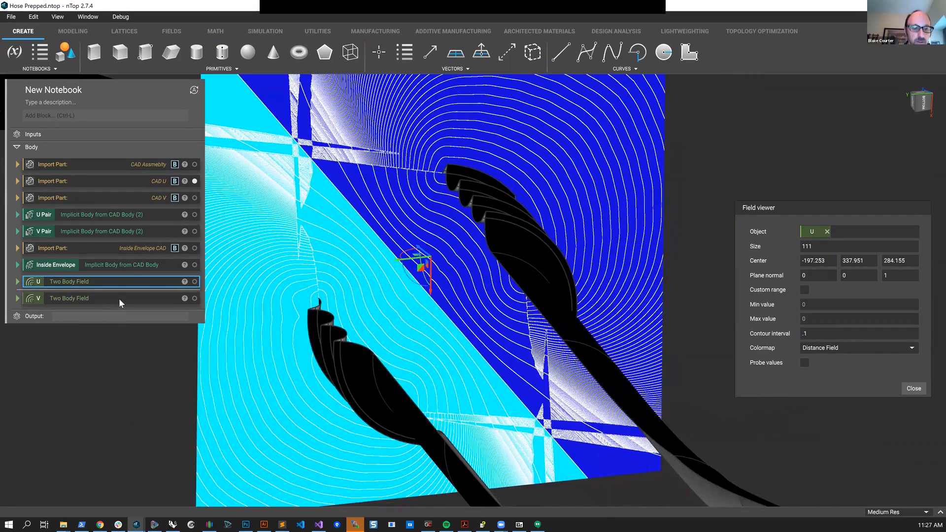
Switch the field viewer between the V and U fields, and examine the U contours against the CAD U halves from several angles
click(119, 298)
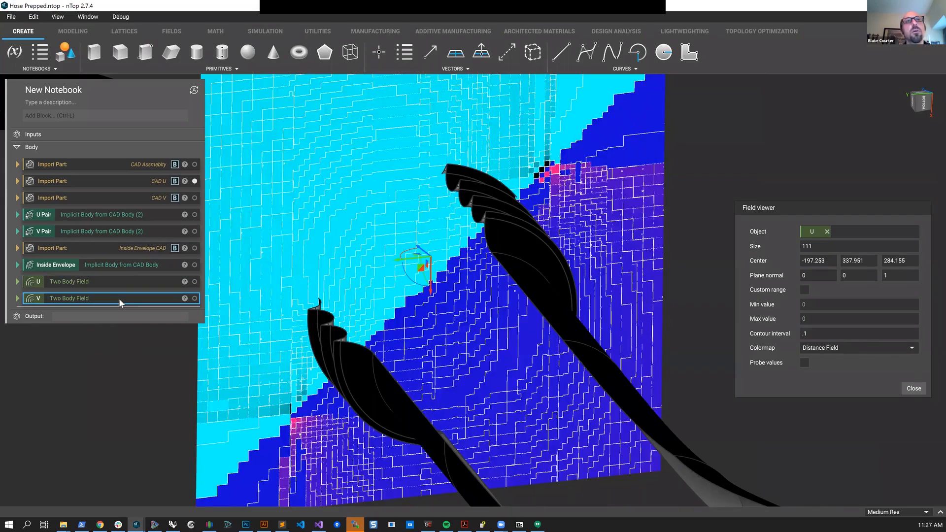
click(110, 284)
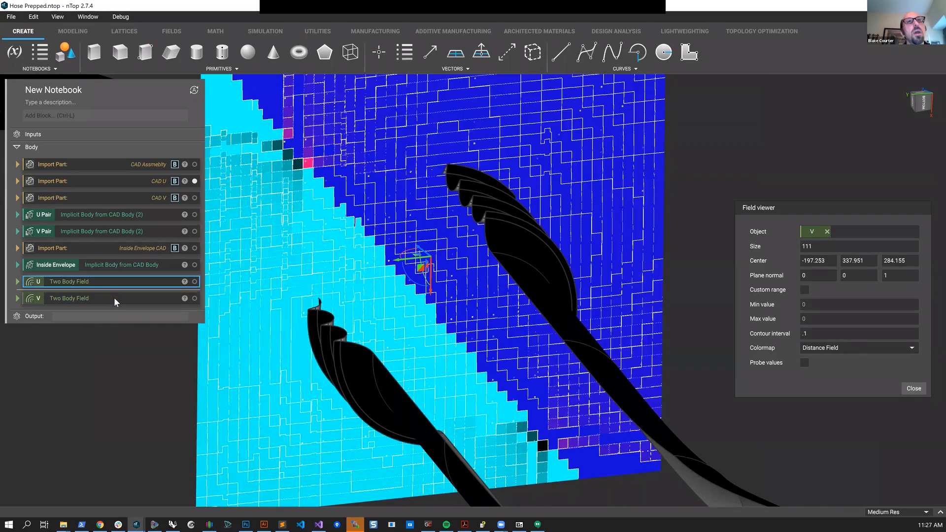
key(Down)
scroll(351, 240, down, 5)
right_drag(351, 240, 370, 178)
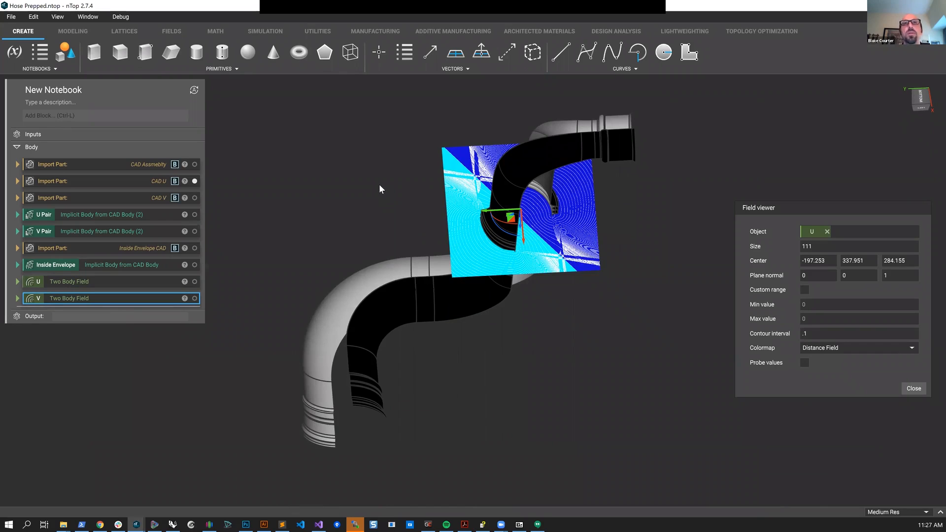
right_drag(346, 260, 521, 125)
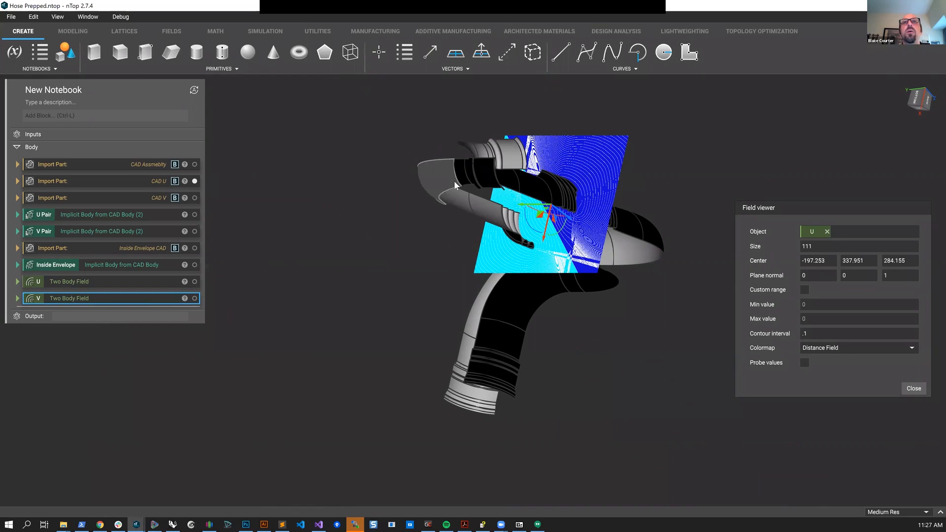
right_drag(323, 279, 534, 212)
scroll(534, 213, up, 5)
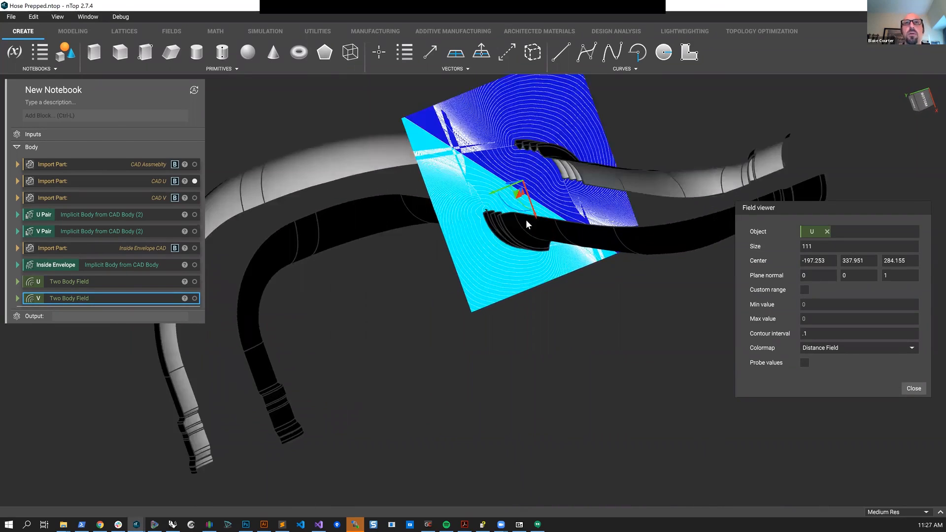
Import the Ribs compound block into the hose notebook and add a Ribs block to its body
middle_drag(425, 165, 335, 325)
right_drag(385, 216, 380, 216)
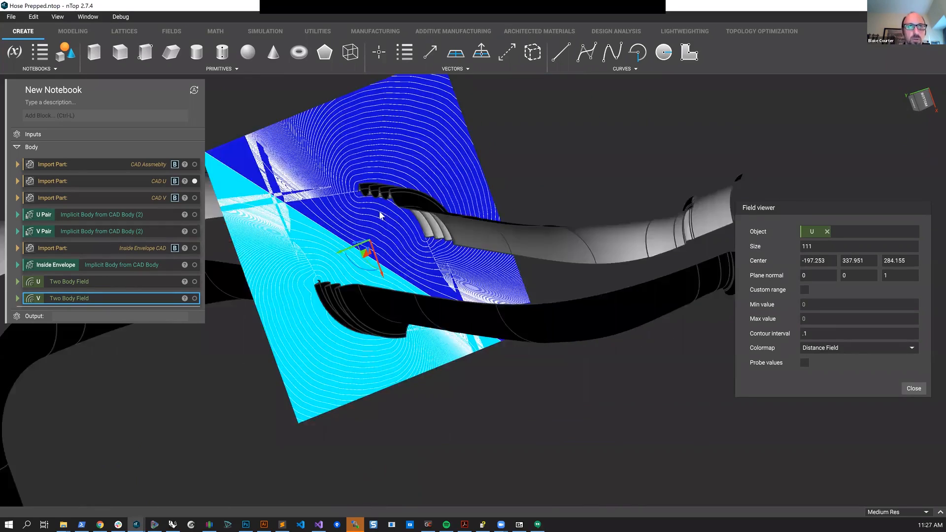
scroll(447, 250, up, 2)
mouse_move(442, 299)
right_down()
mouse_move(453, 297)
mouse_move(454, 267)
mouse_move(474, 262)
mouse_move(435, 289)
mouse_move(451, 275)
mouse_move(455, 307)
right_up()
scroll(455, 302, up, 1)
middle_drag(434, 301, 455, 302)
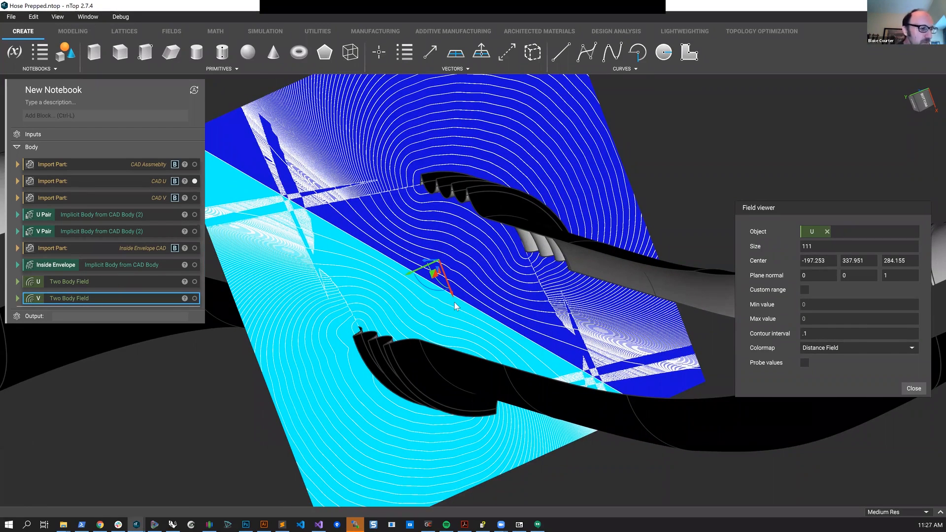
click(236, 102)
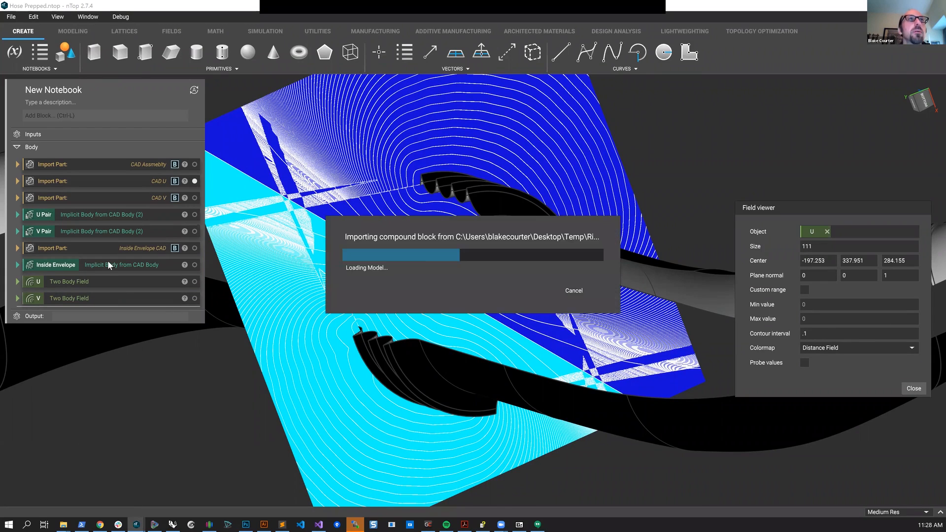
click(86, 116)
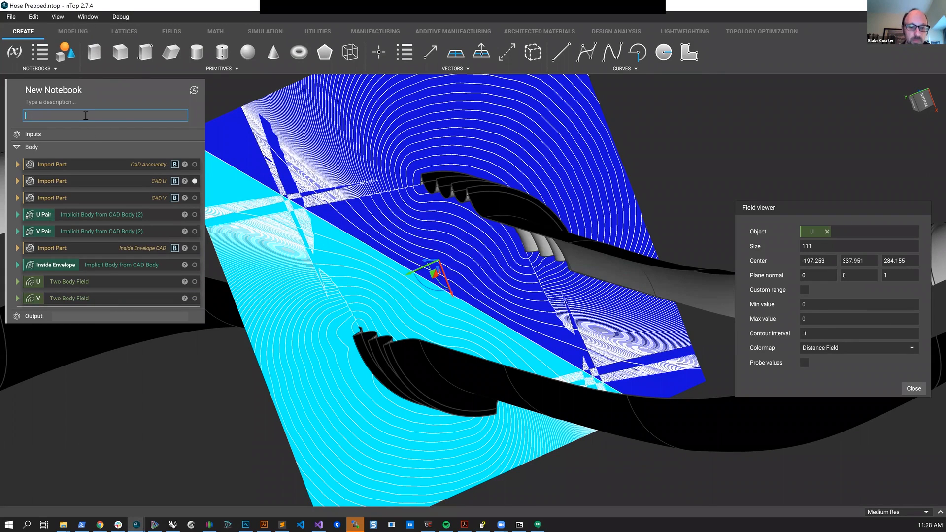
text(ribs)
click(76, 129)
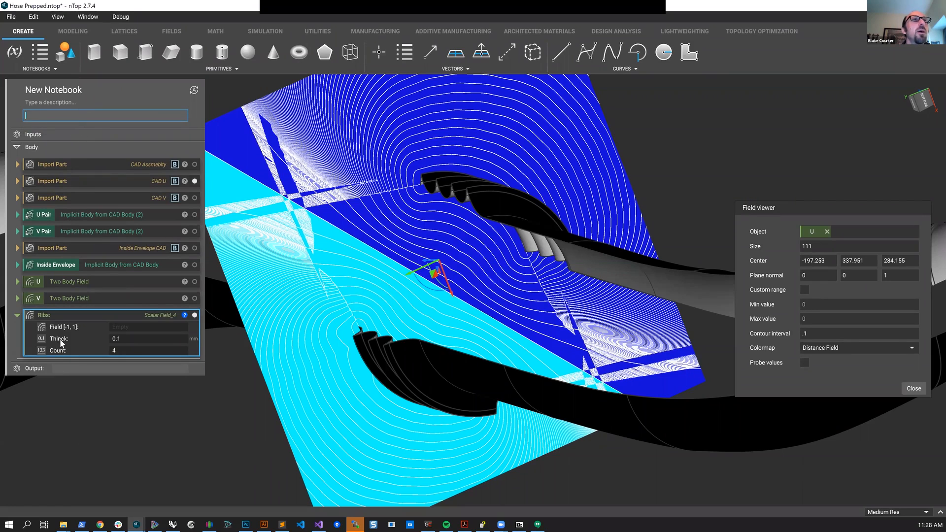
Feed the U field into the Ribs block and show its output in the field viewer with the contour interval cleared
drag(79, 282, 127, 321)
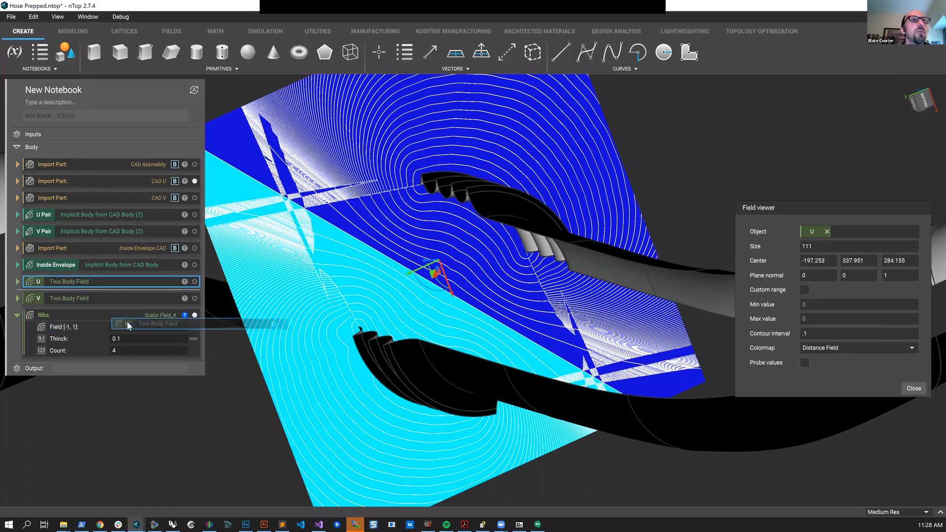
click(138, 314)
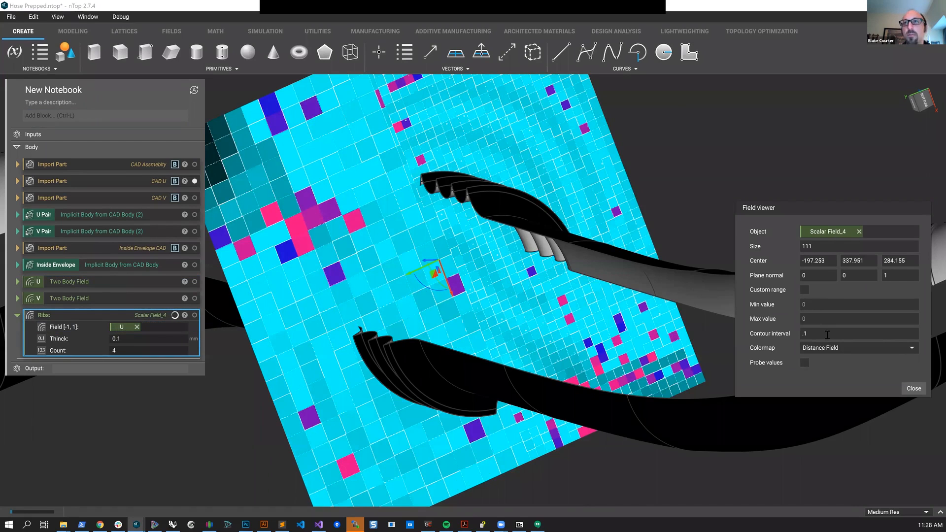
drag(828, 334, 797, 336)
key(BackSpace)
click(60, 512)
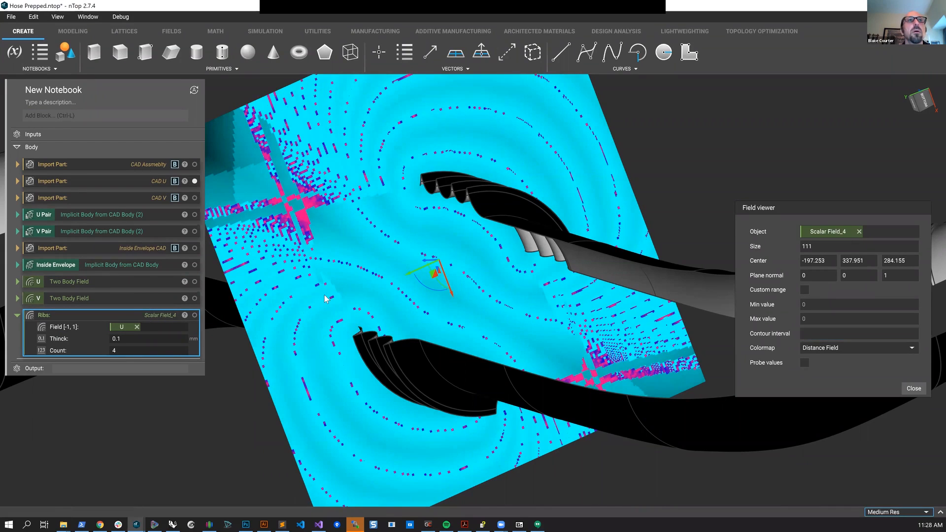
Set the Ribs block's Thinck input to 1 mm
double_click(131, 336)
text(1)
key(Return)
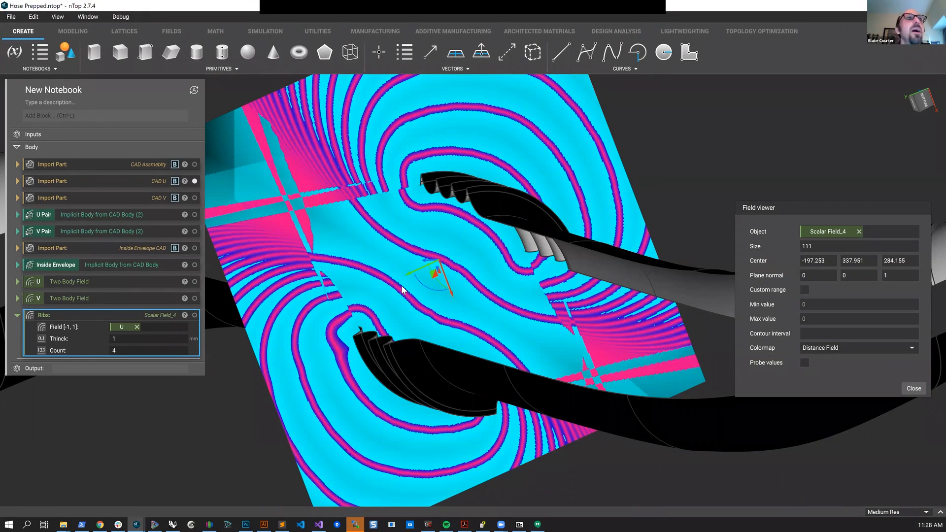
Add a second Ribs block and drive both blocks' thickness from a shared Thinck variable made from the first block's input
click(92, 117)
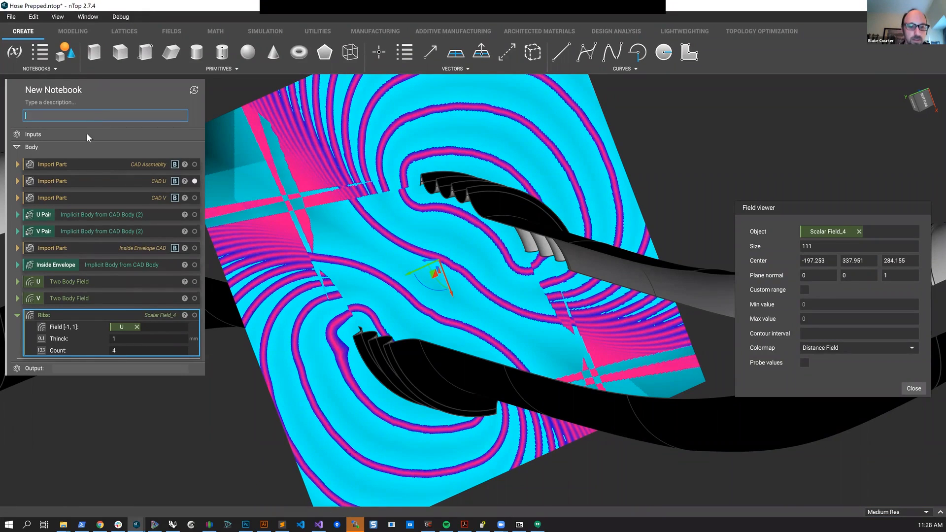
text(ribs)
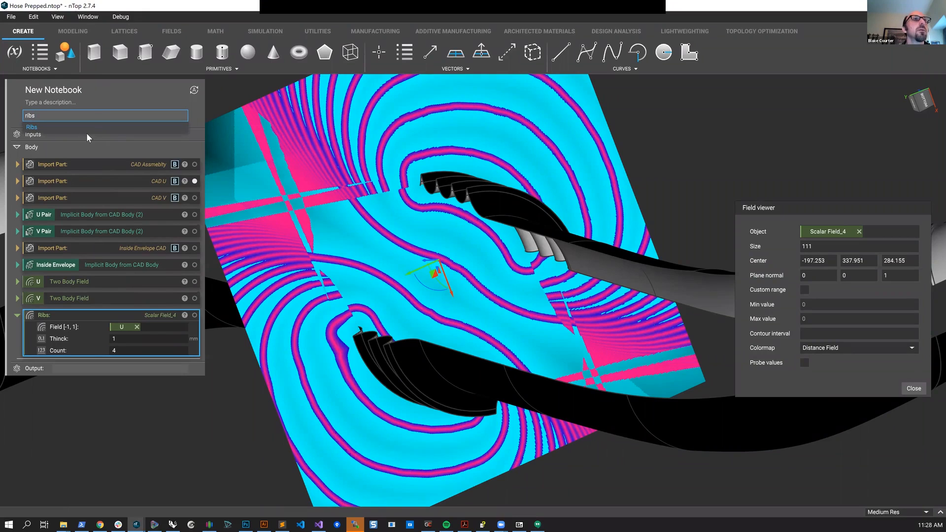
click(87, 132)
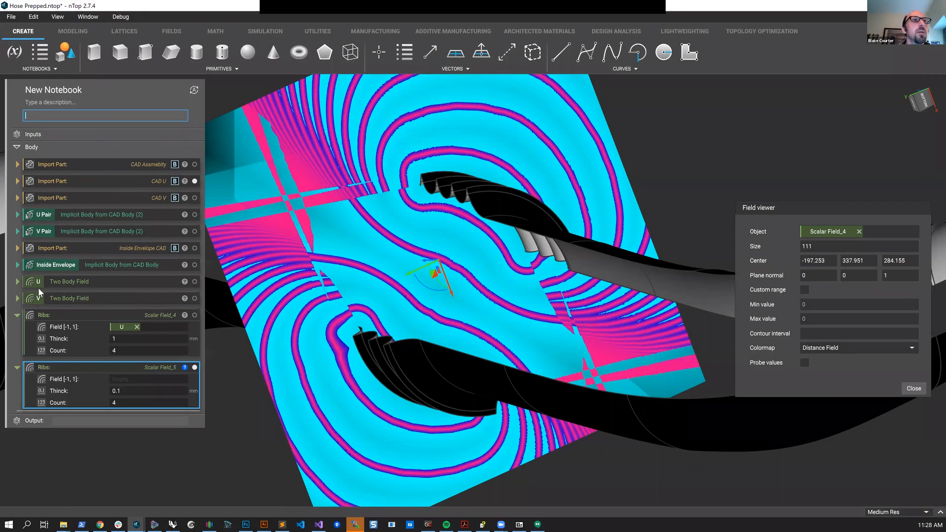
click(190, 338)
drag(50, 316, 122, 410)
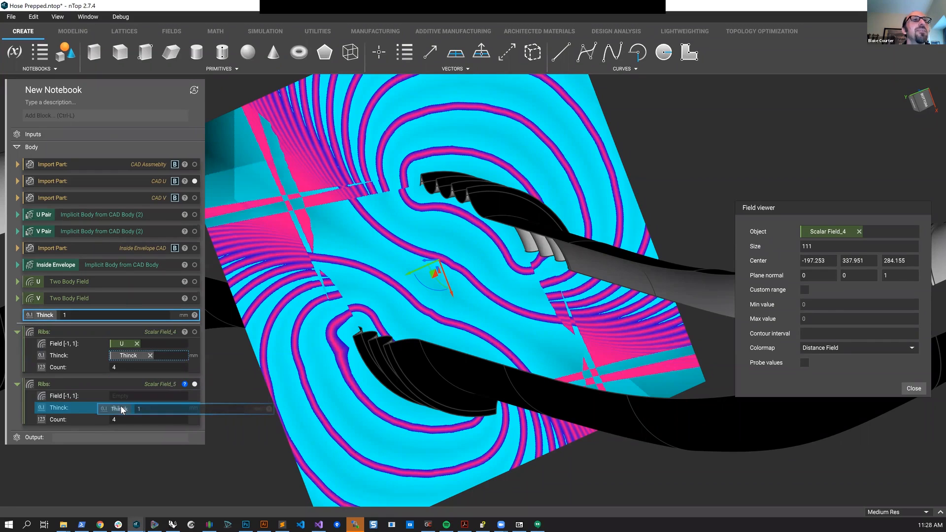
Feed the V field into the second Ribs block and compare the outputs of both Ribs blocks in the field viewer
drag(38, 299, 119, 394)
click(117, 383)
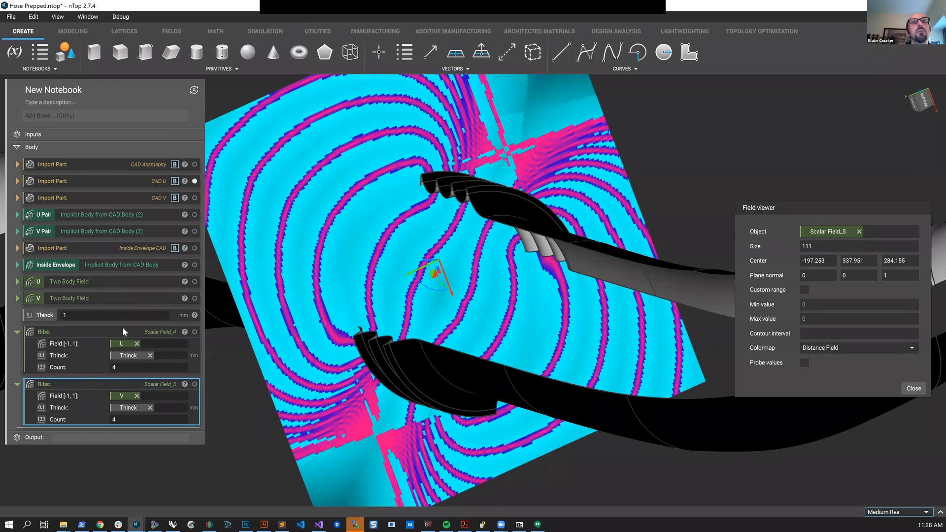
click(126, 336)
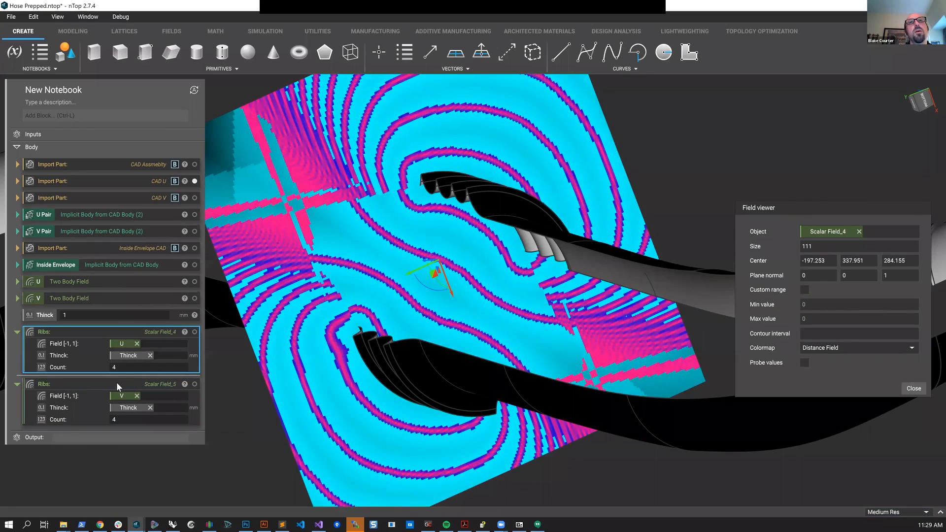
click(117, 383)
click(125, 332)
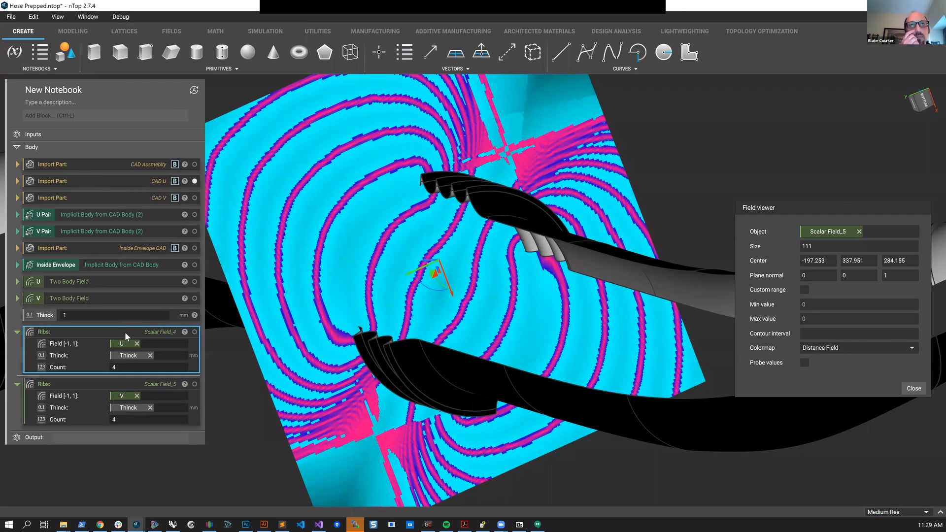
click(126, 382)
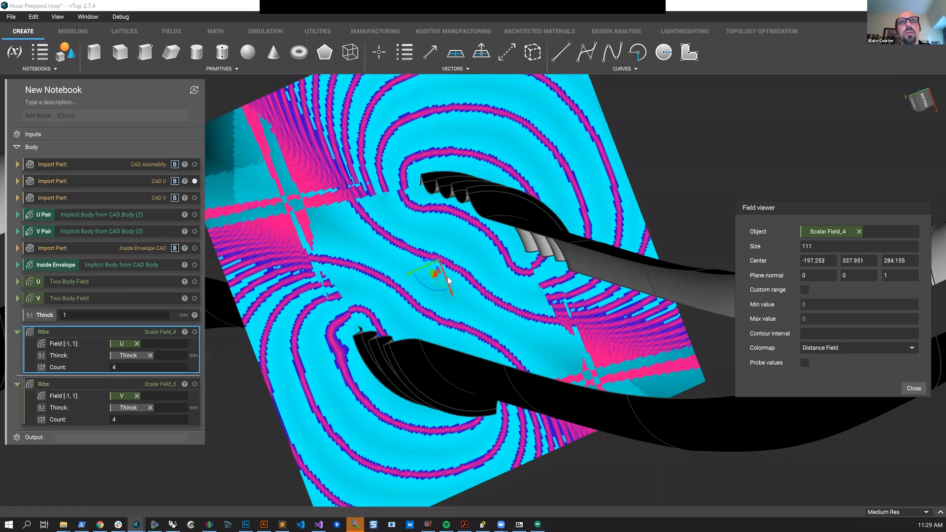
Examine the U rib field against the convoluted hose halves up close and from several angles
scroll(458, 297, up, 5)
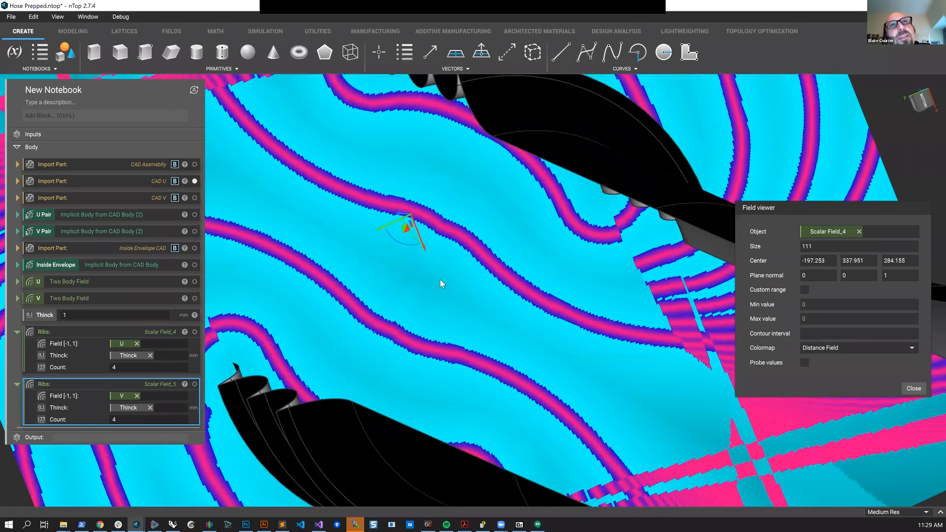
right_drag(439, 279, 528, 279)
scroll(528, 280, down, 5)
mouse_move(469, 305)
right_down()
mouse_move(442, 298)
mouse_move(466, 290)
right_up()
right_drag(551, 293, 457, 323)
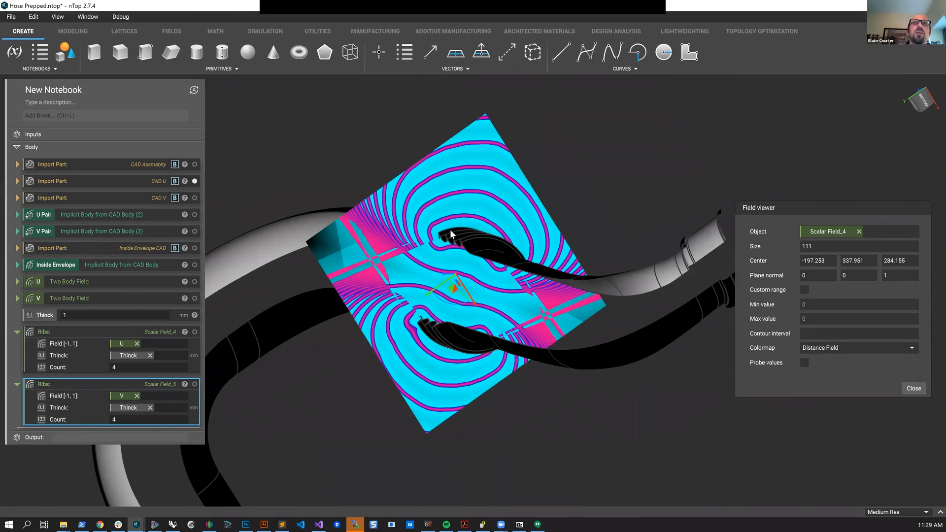
scroll(450, 229, up, 3)
scroll(428, 362, up, 1)
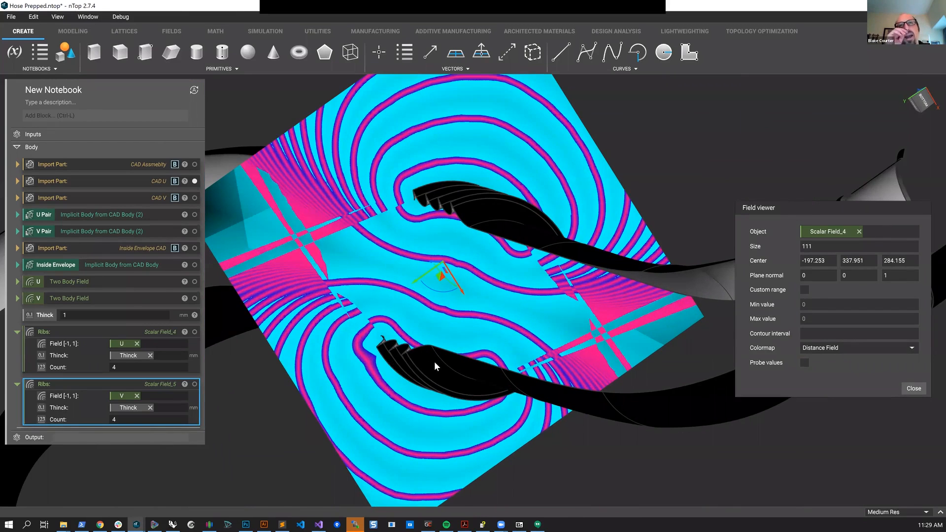
scroll(426, 261, up, 2)
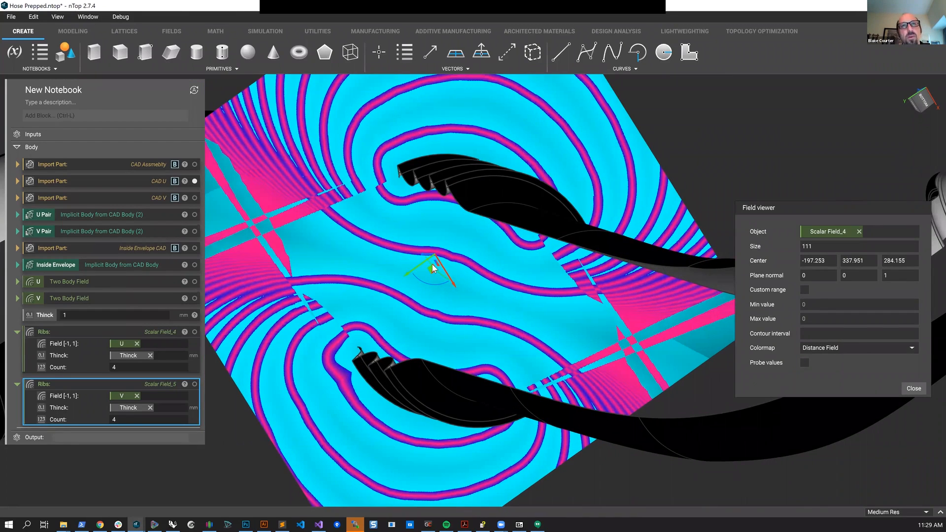
right_drag(425, 258, 439, 175)
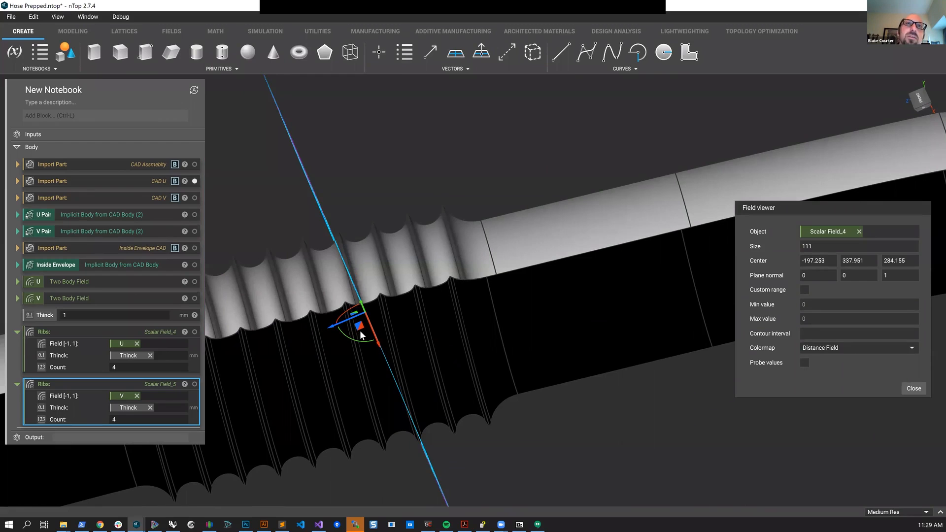
right_drag(350, 348, 391, 273)
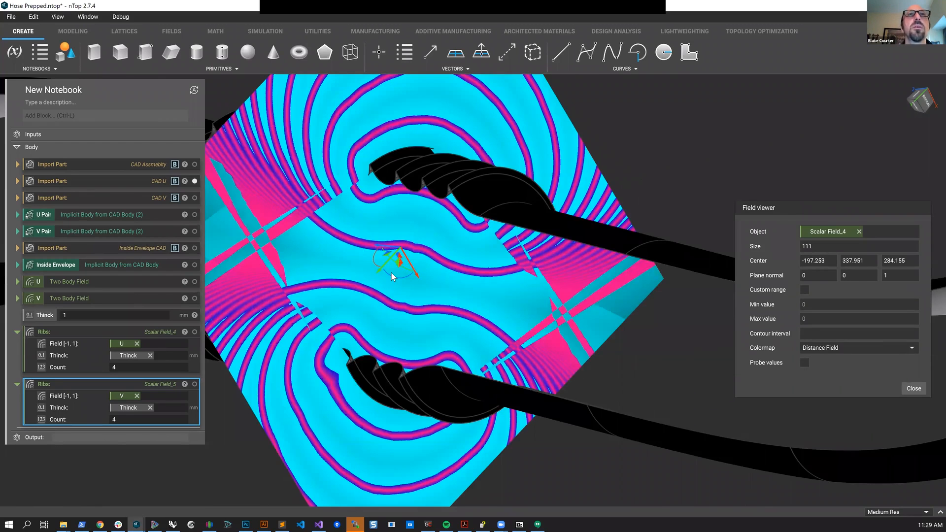
scroll(439, 270, up, 2)
scroll(489, 281, down, 1)
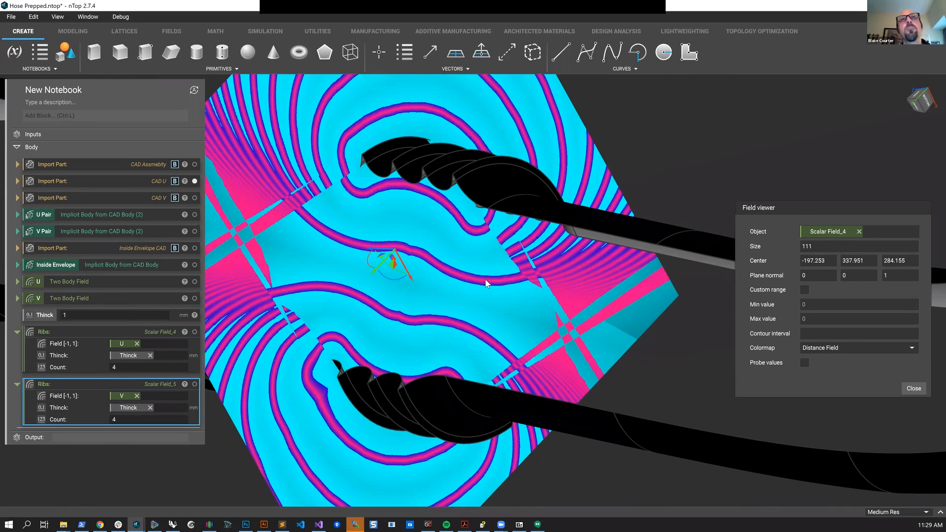
scroll(501, 284, up, 1)
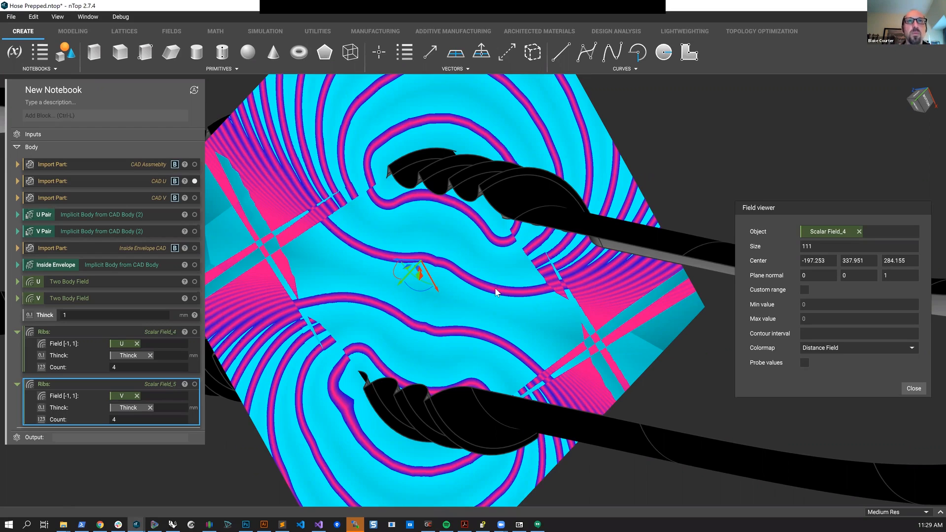
scroll(497, 291, down, 2)
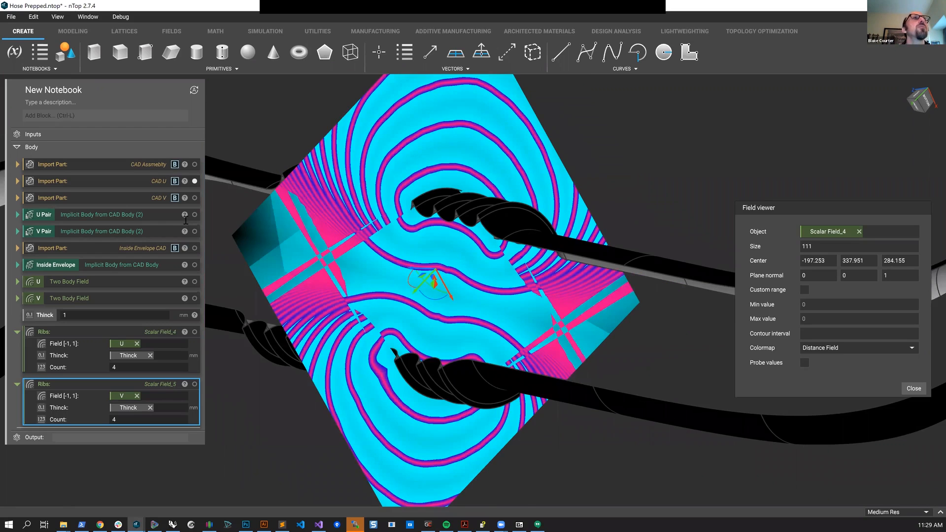
Add a Boolean Union and place the U and V Ribs blocks in its list of bodies
click(77, 116)
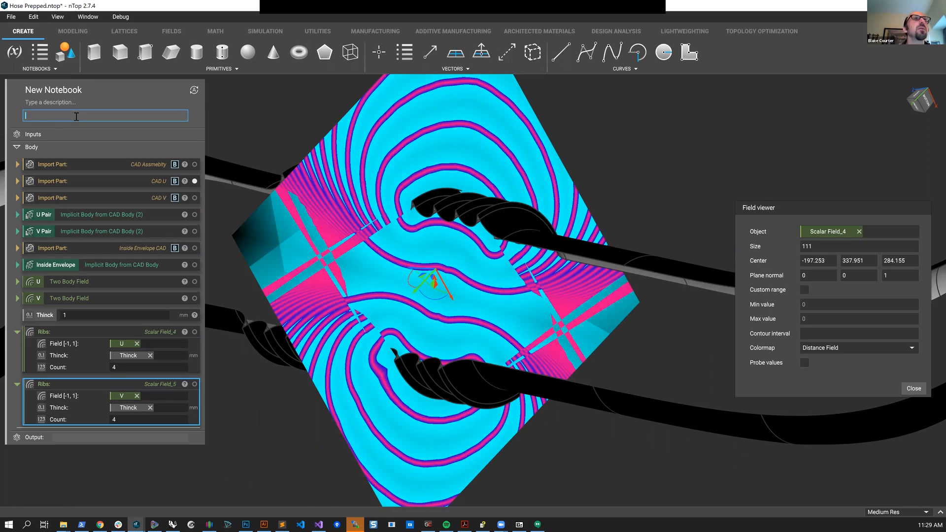
text(union)
key(Return)
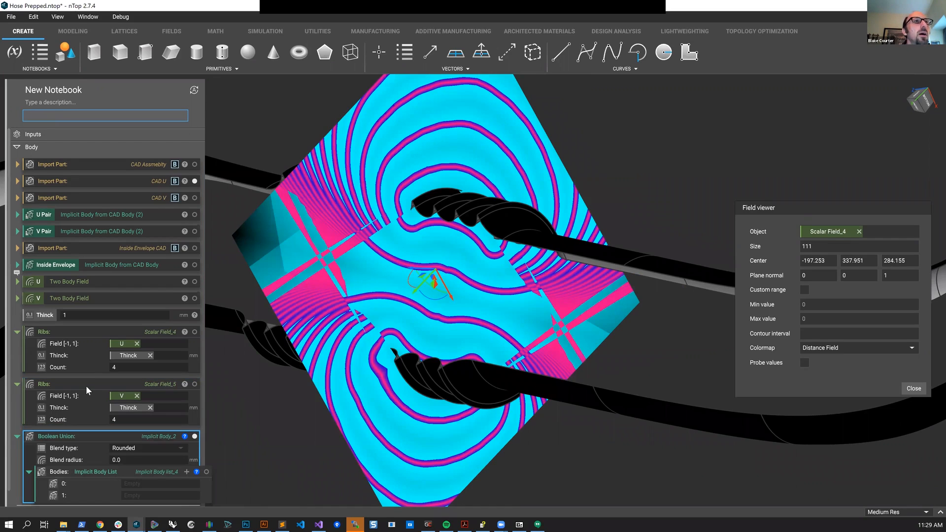
drag(99, 384, 143, 478)
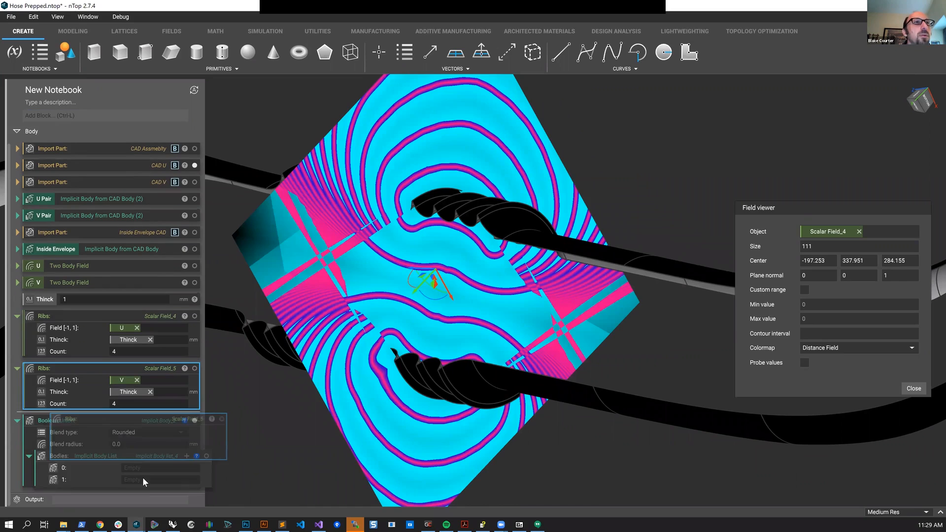
drag(116, 368, 152, 434)
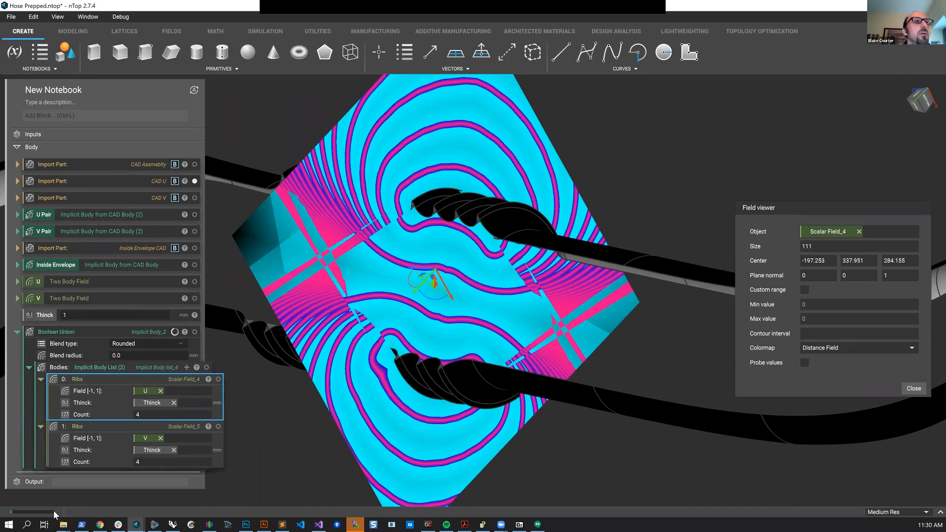
Show the Boolean Union in the field viewer and examine the combined rib grid between the hose halves
click(119, 334)
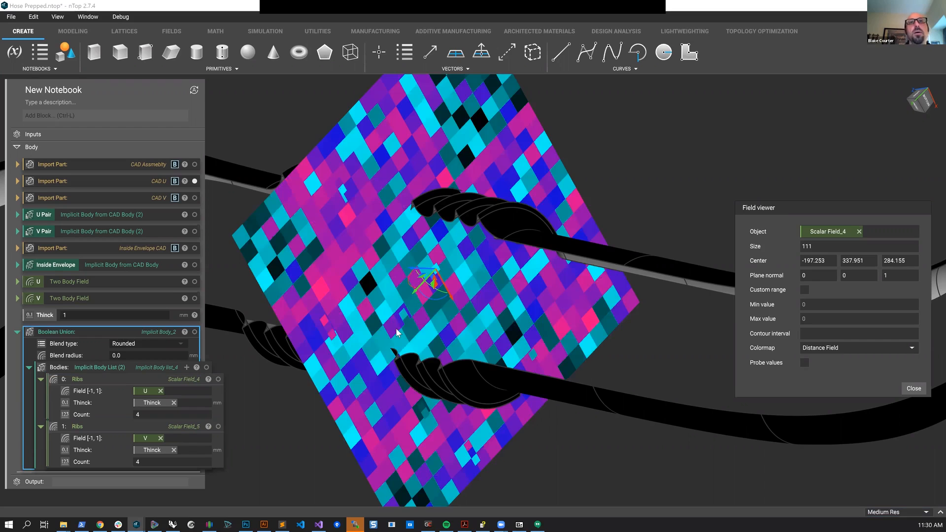
scroll(433, 311, up, 3)
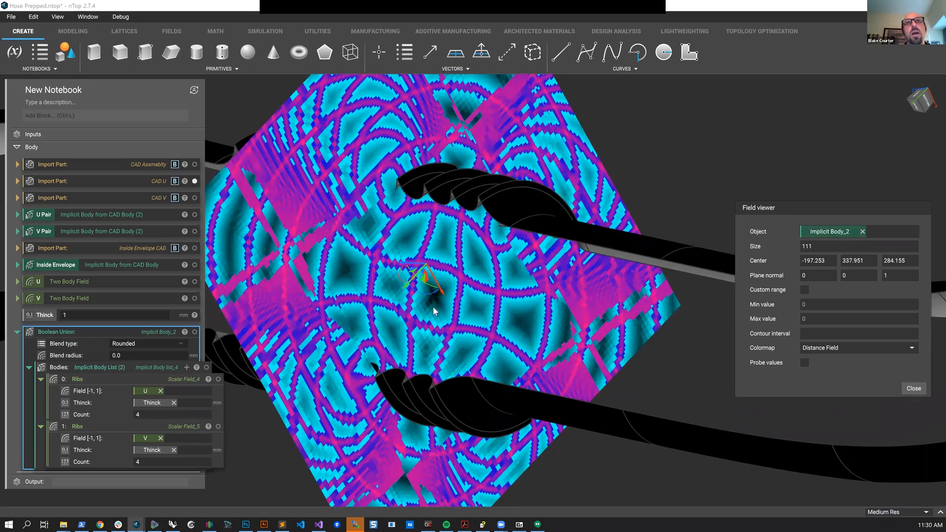
scroll(433, 307, up, 2)
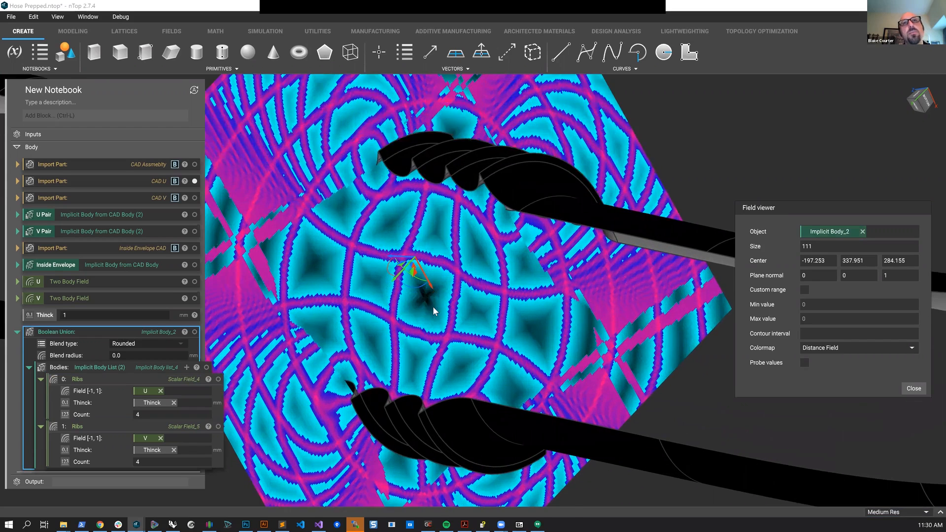
scroll(441, 297, down, 2)
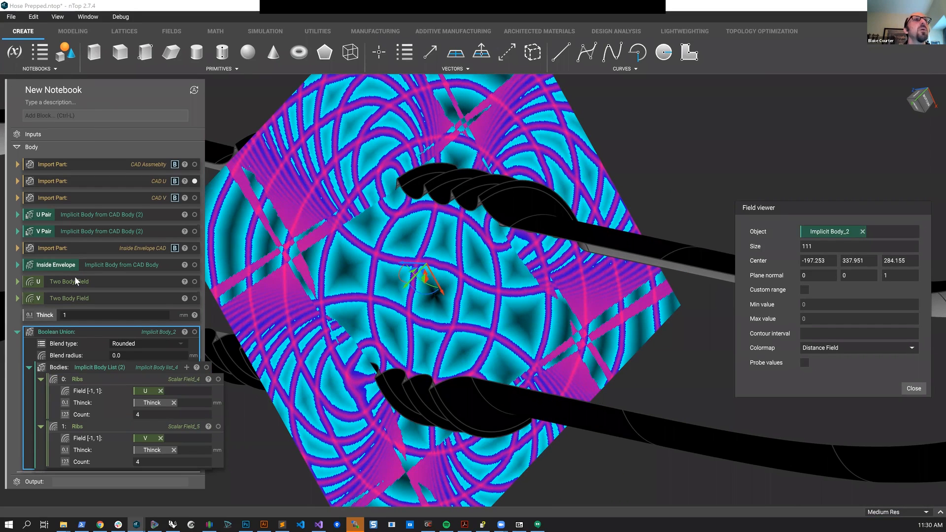
Duplicate the Boolean Union and, in the copy, replace the first Ribs block's field with Add and the second's with Subtract
right_click(90, 328)
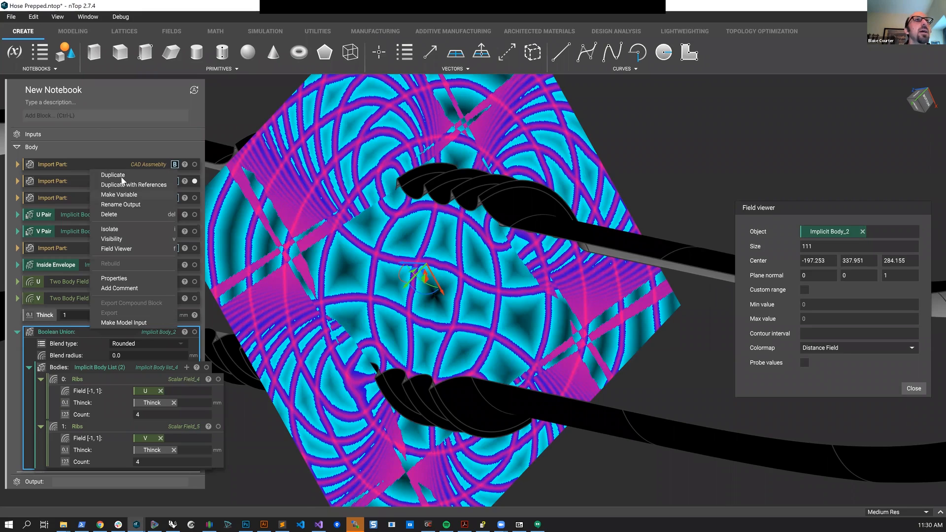
click(121, 186)
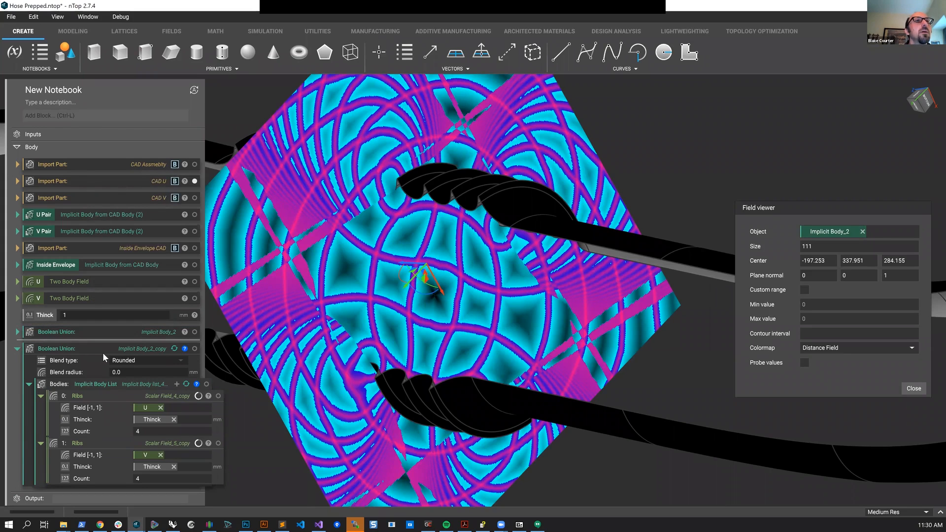
click(160, 409)
text(add)
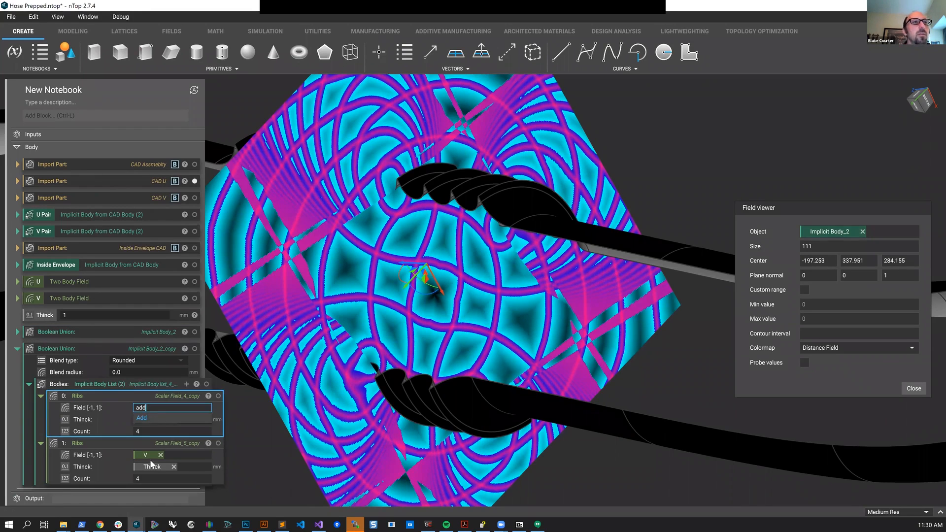
key(Return)
click(161, 479)
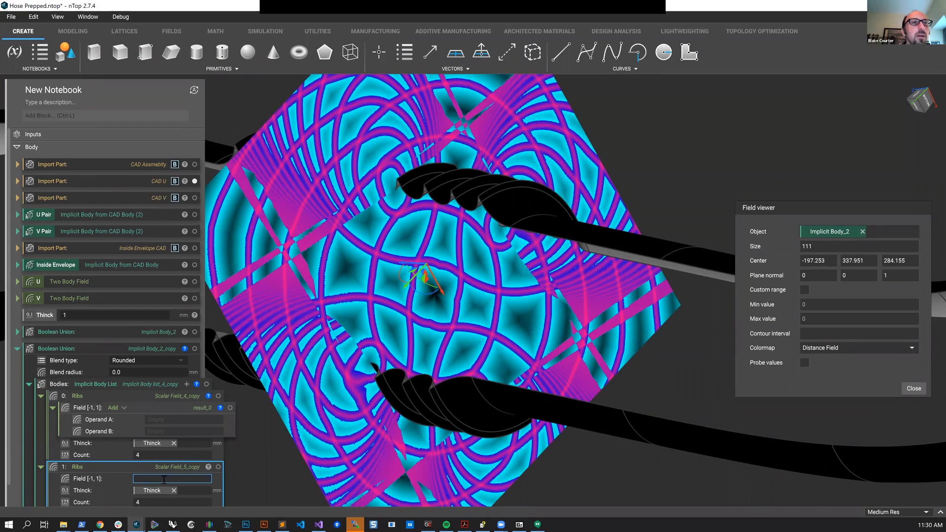
text(sub)
key(Return)
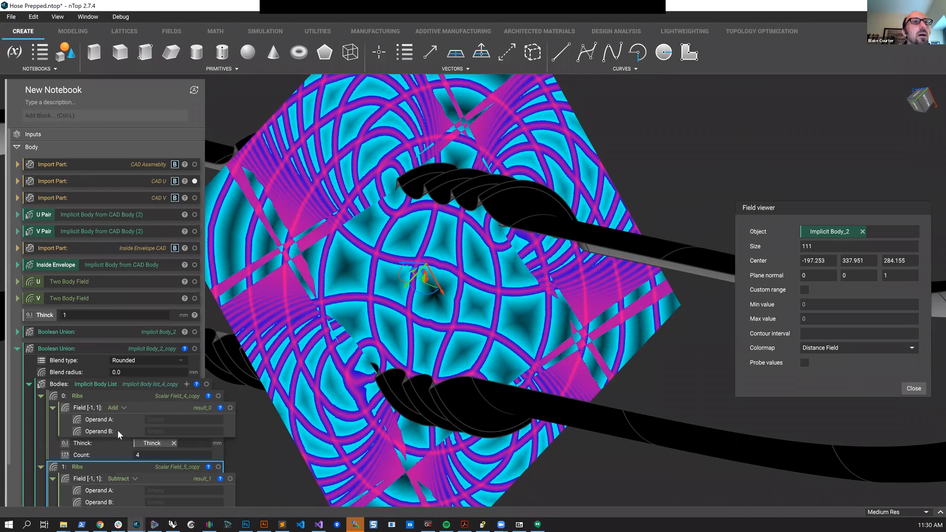
Set U as Operand A and V as Operand B of both the Add and Subtract blocks
scroll(117, 431, down, 2)
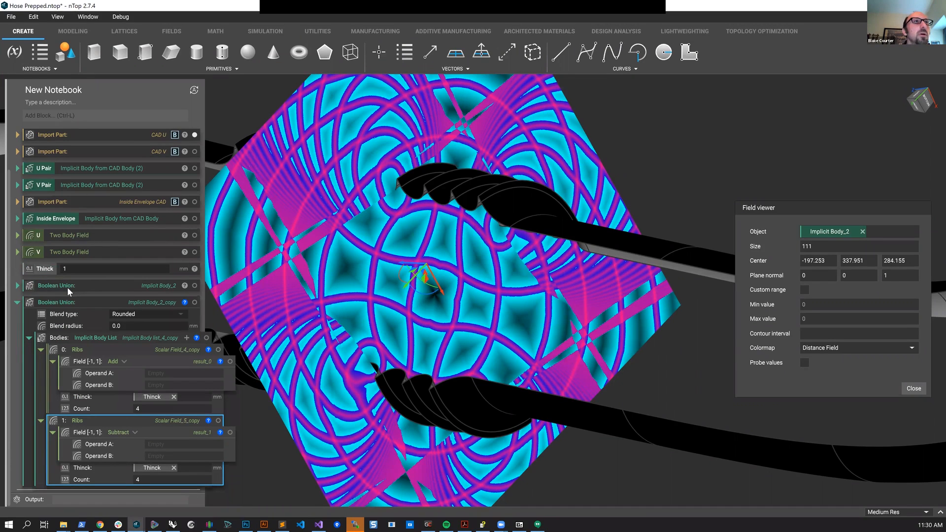
drag(37, 234, 157, 373)
drag(158, 373, 166, 441)
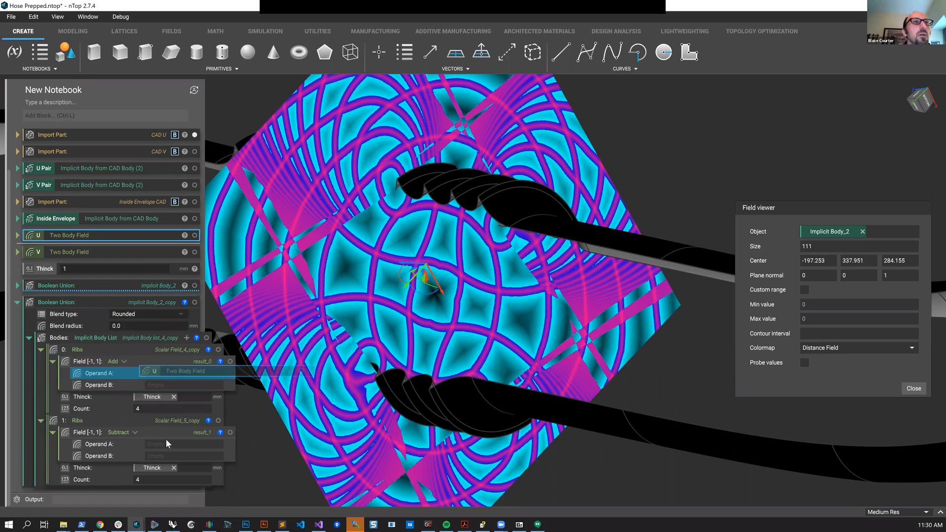
drag(36, 252, 155, 385)
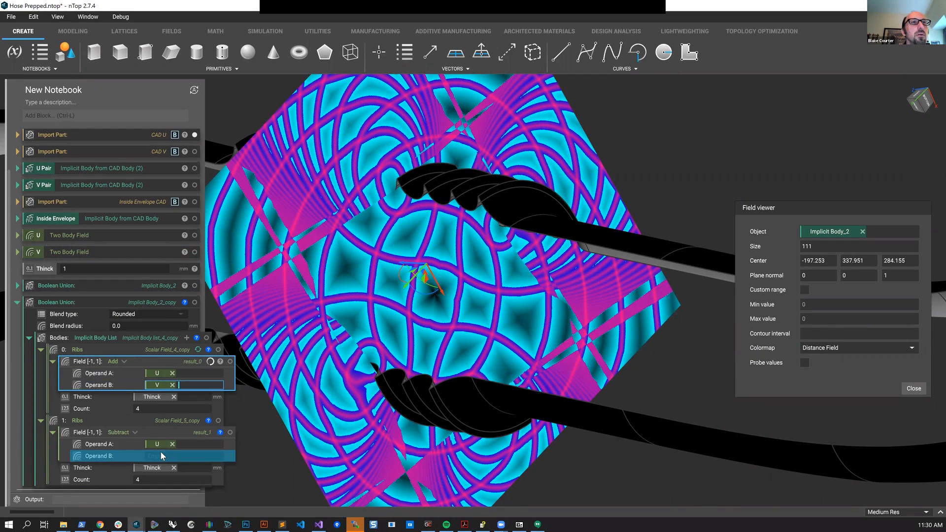
Show the duplicated Boolean Union in the field viewer and examine its diagonal rib grid between the hose halves
click(144, 305)
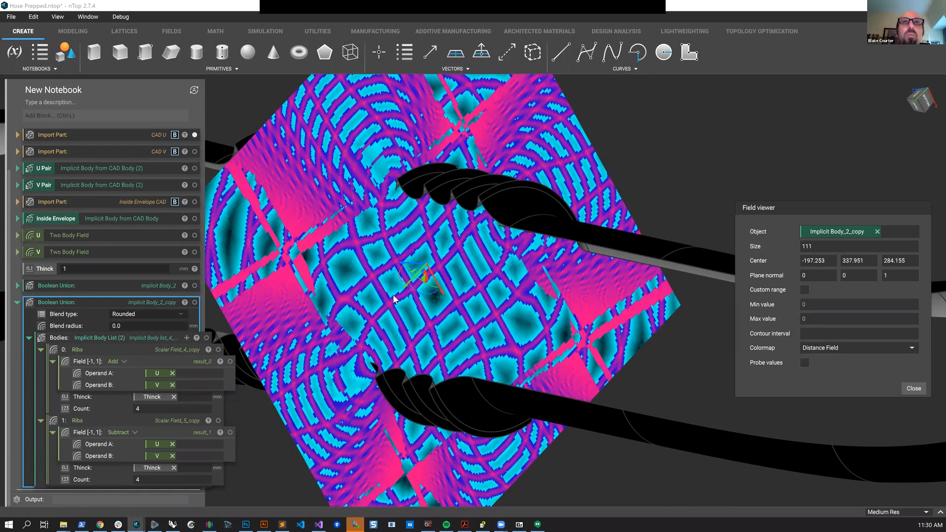
scroll(492, 304, up, 1)
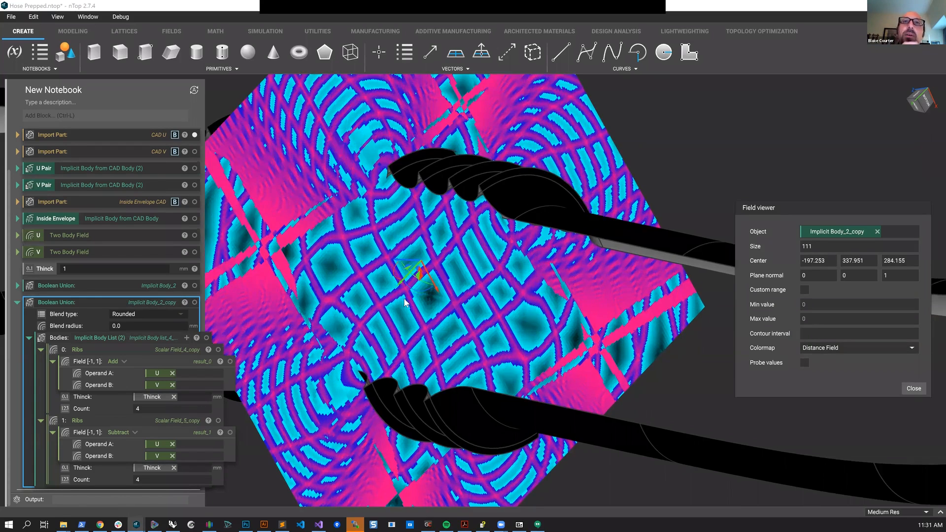
scroll(516, 305, up, 1)
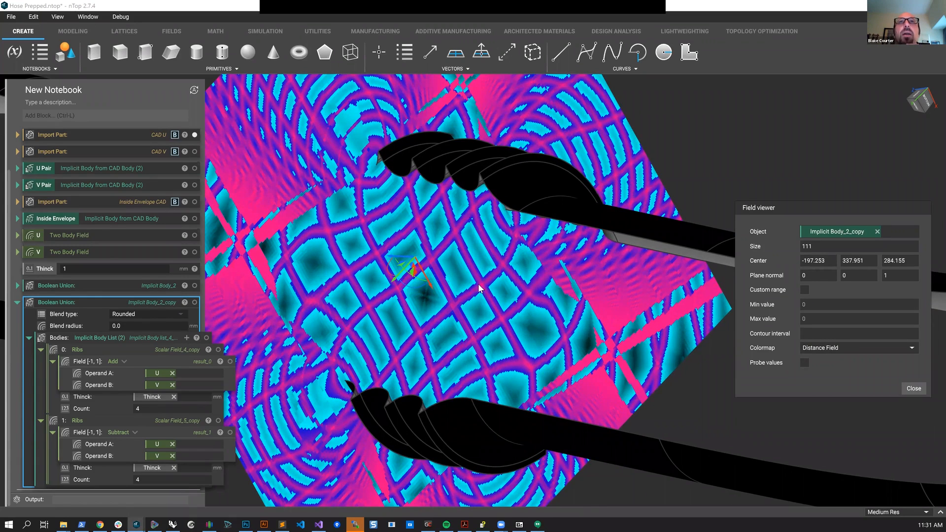
scroll(470, 289, up, 1)
scroll(471, 290, down, 1)
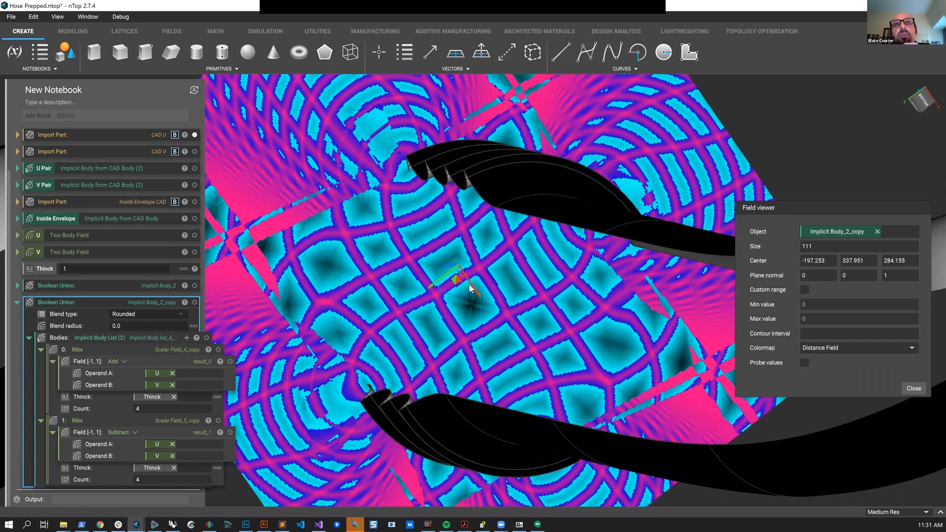
scroll(475, 292, down, 1)
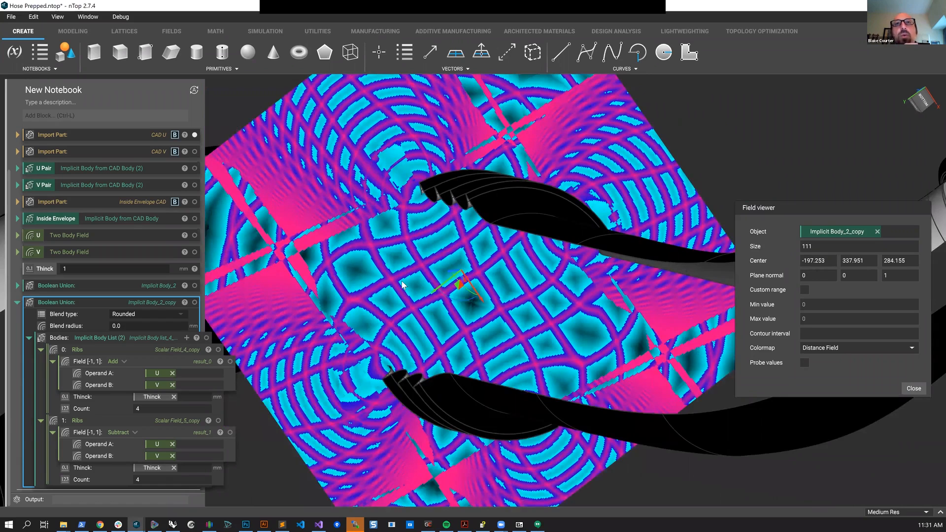
scroll(430, 279, down, 2)
right_drag(517, 301, 443, 304)
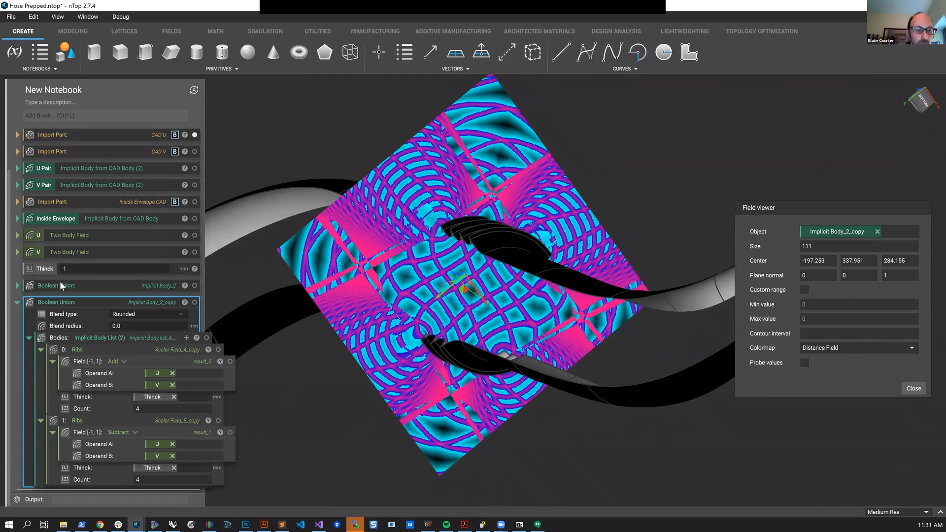
Compare the original and duplicated Boolean Unions in the field viewer and turn on the duplicate's body display
click(73, 286)
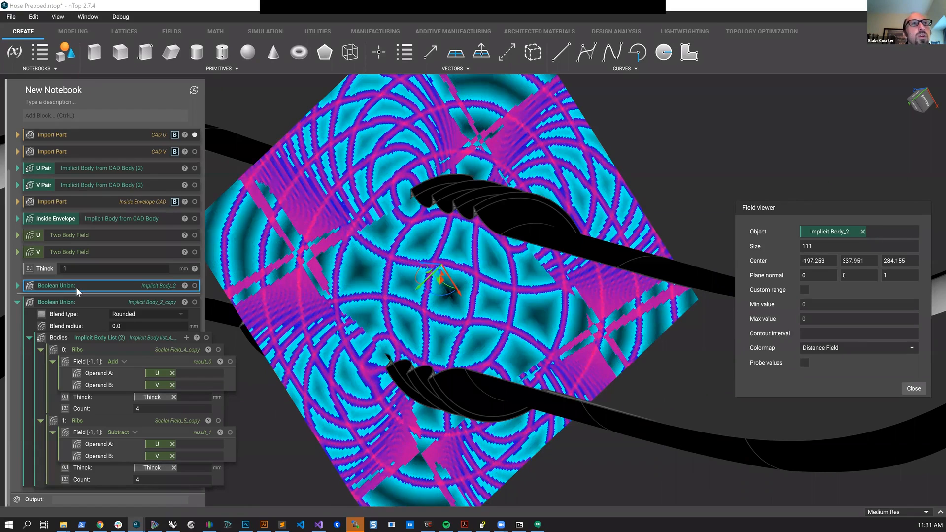
click(93, 302)
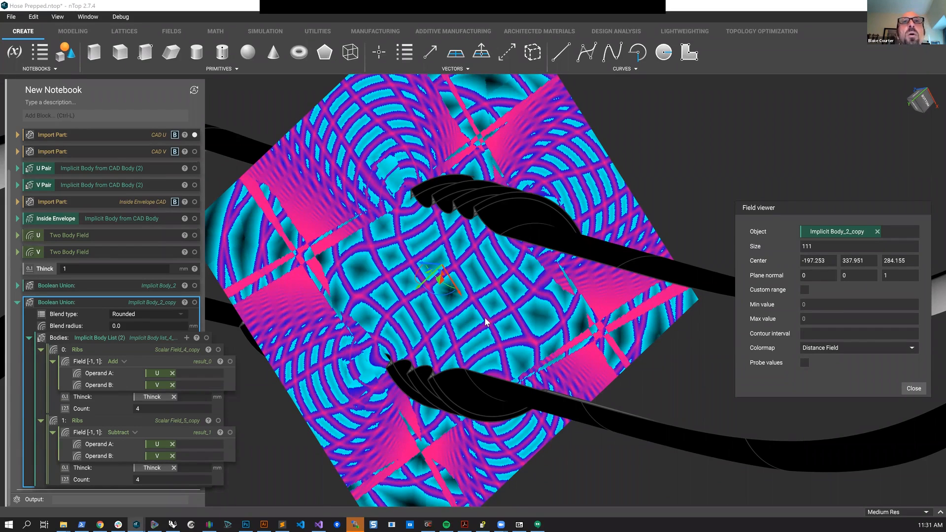
scroll(485, 322, down, 4)
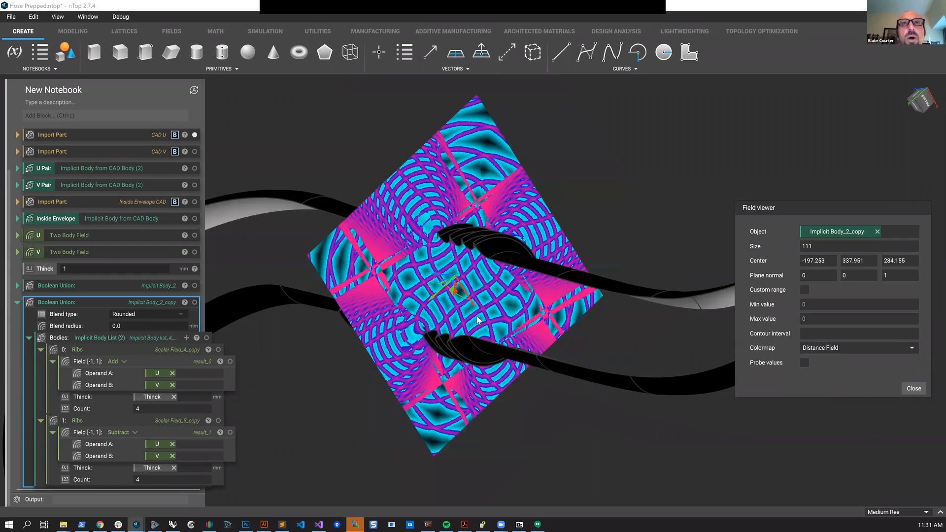
scroll(455, 319, up, 1)
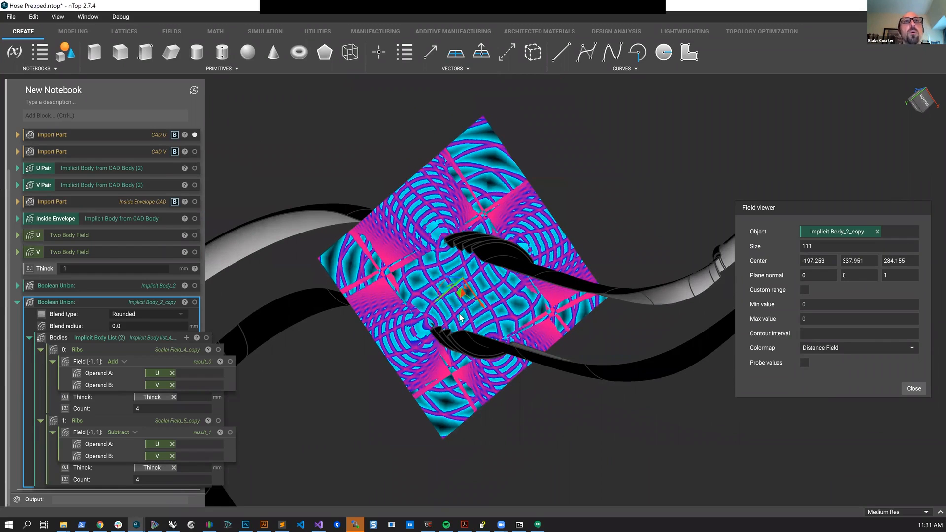
scroll(460, 318, up, 2)
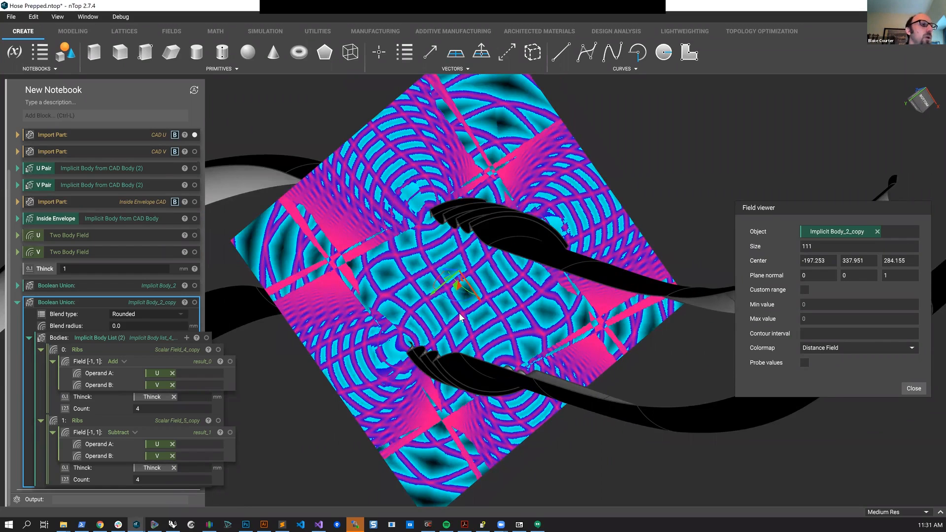
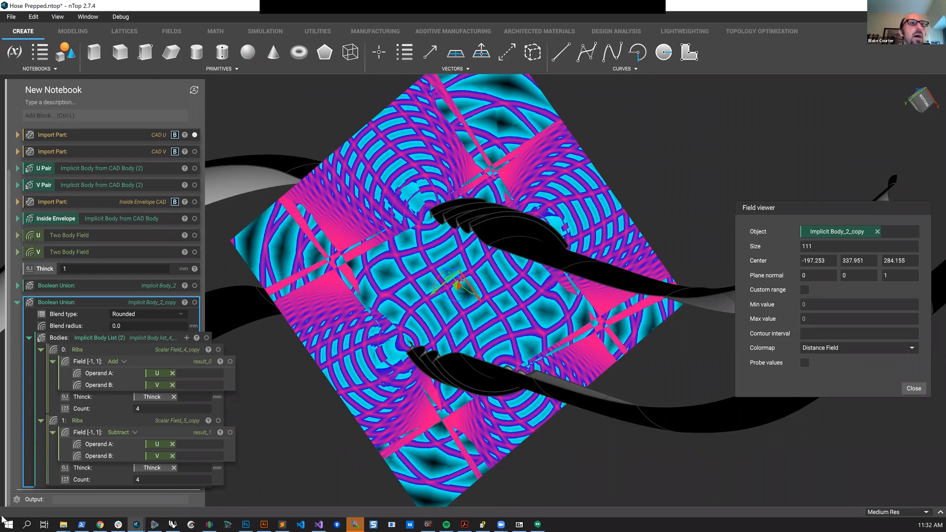
click(196, 303)
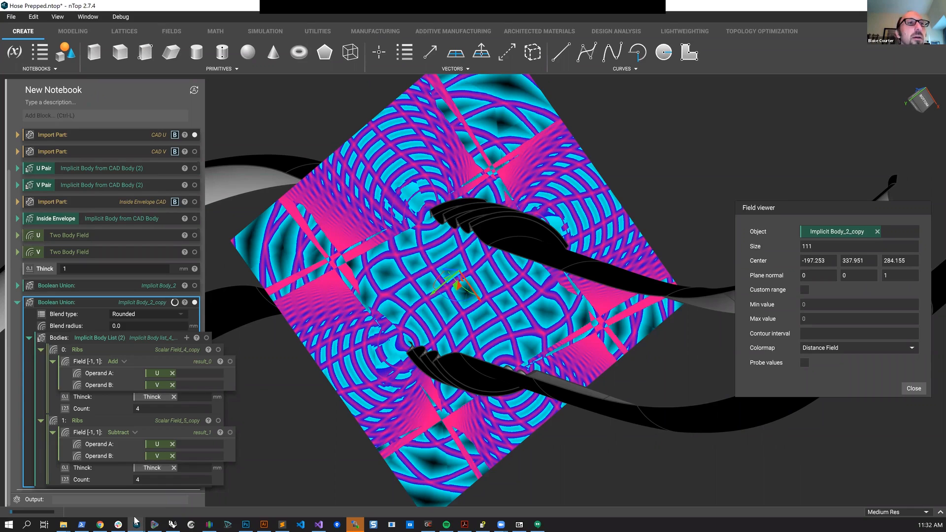
Switch to the Triangle Wave (Even Positive) notebook and select its Abs output block
mouse_move(136, 522)
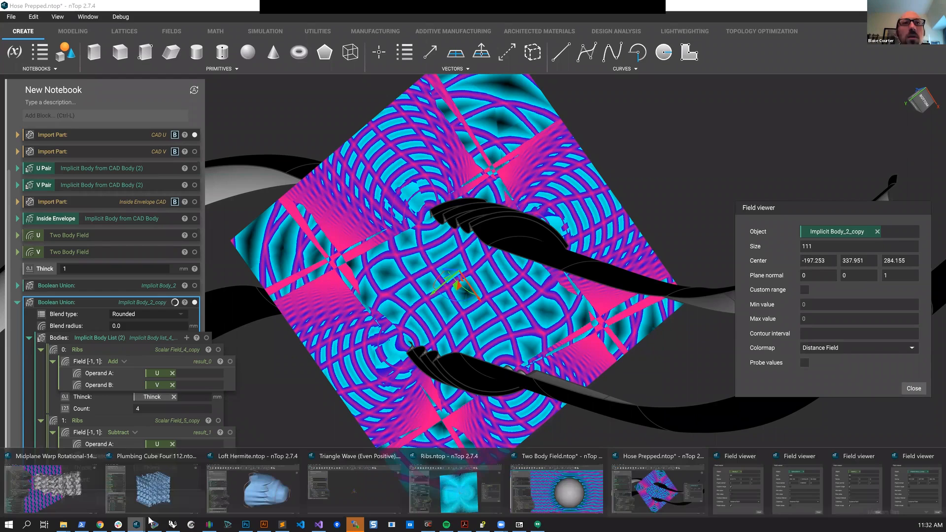
mouse_move(356, 472)
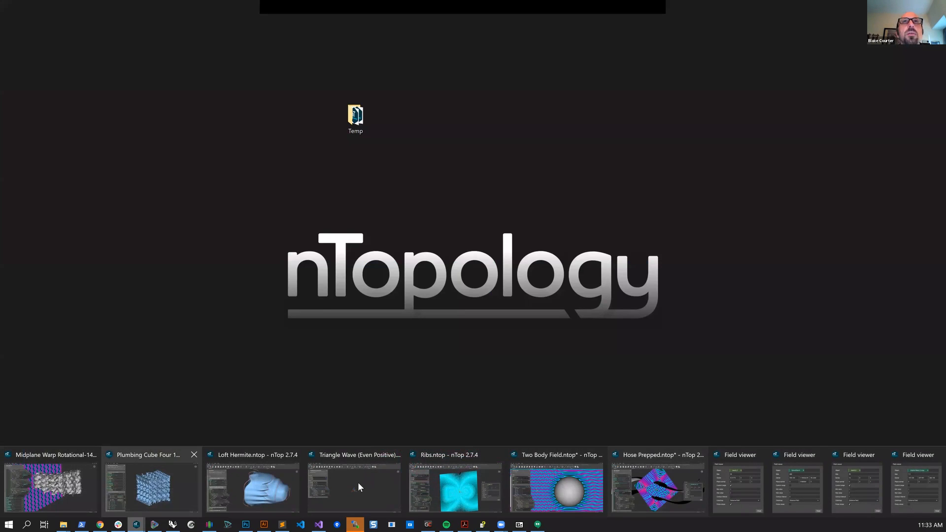
click(358, 487)
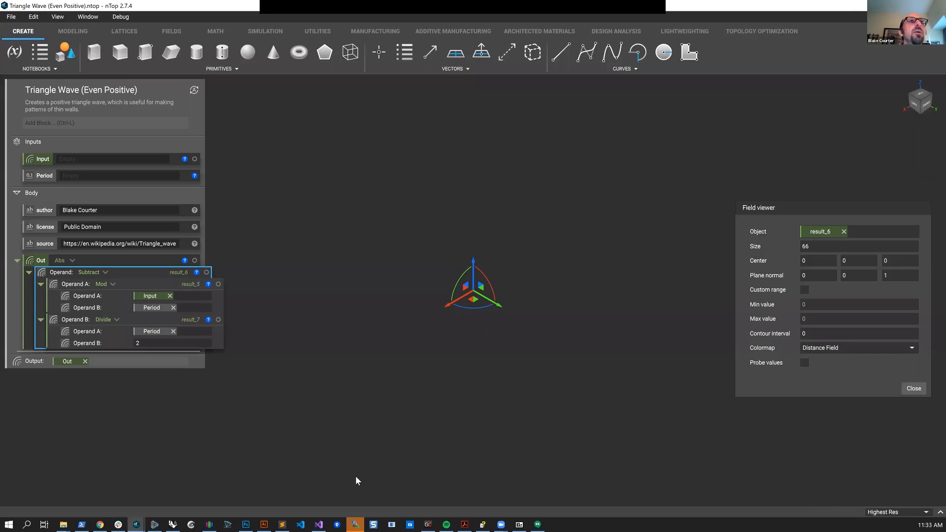
click(161, 258)
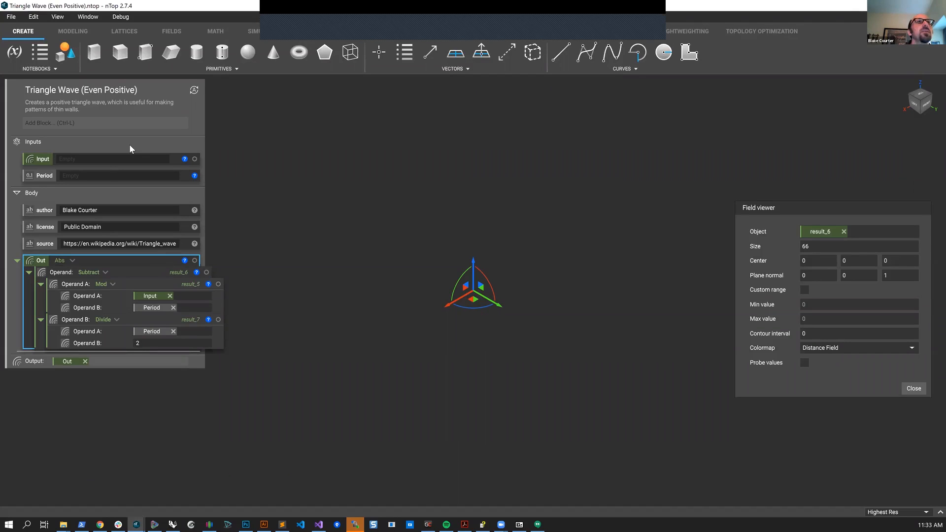
Set the triangle wave's Input to x and its Period to 1 mm
click(117, 159)
text(x)
key(Return)
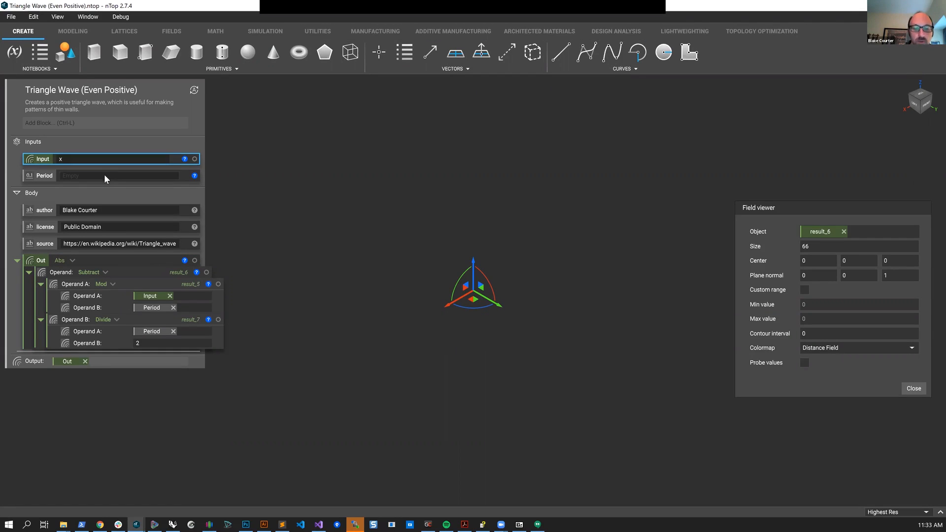
click(104, 175)
text(1)
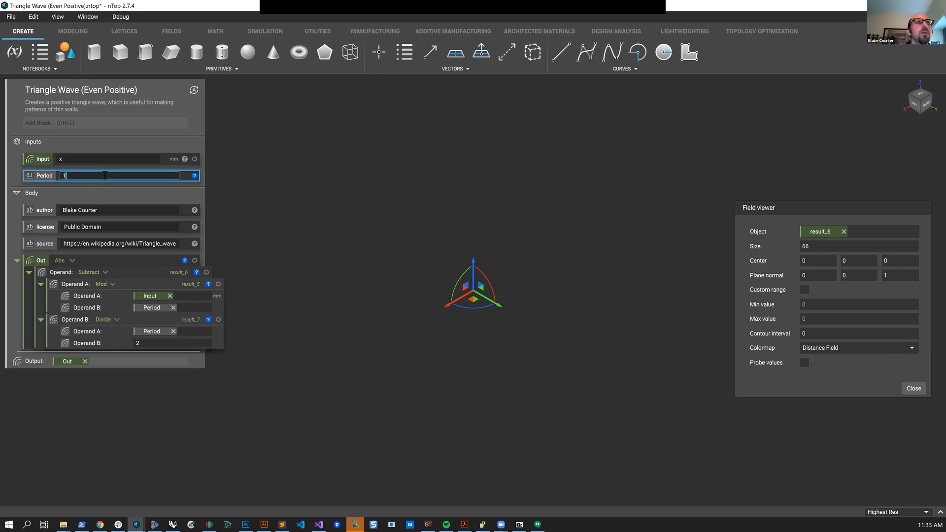
key(Return)
Examine the triangle wave's Subtract field in the field viewer, both up close and as a whole
right_drag(459, 490, 540, 292)
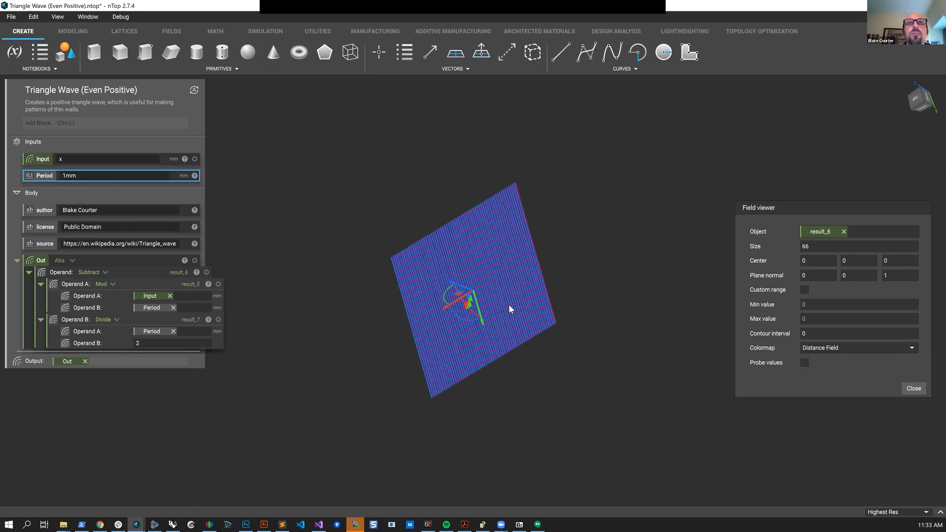
scroll(510, 309, up, 5)
scroll(509, 308, up, 3)
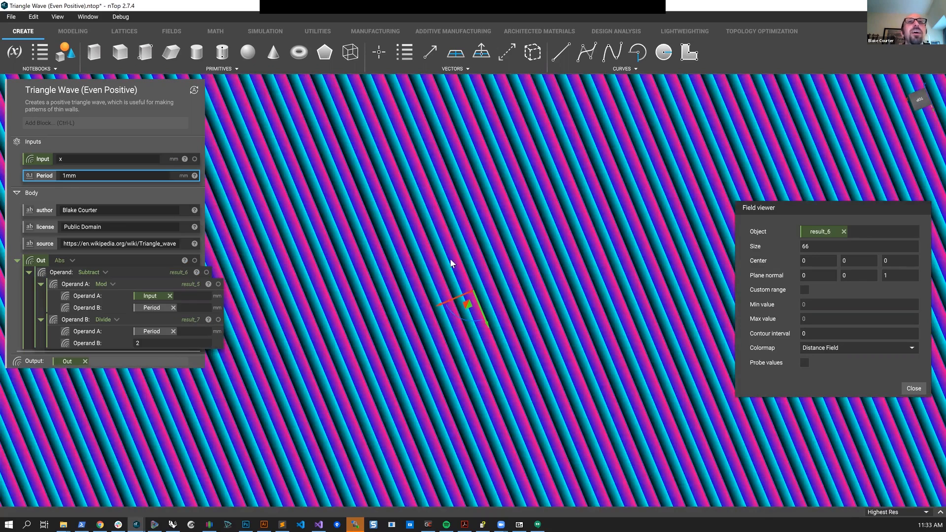
scroll(698, 247, down, 1)
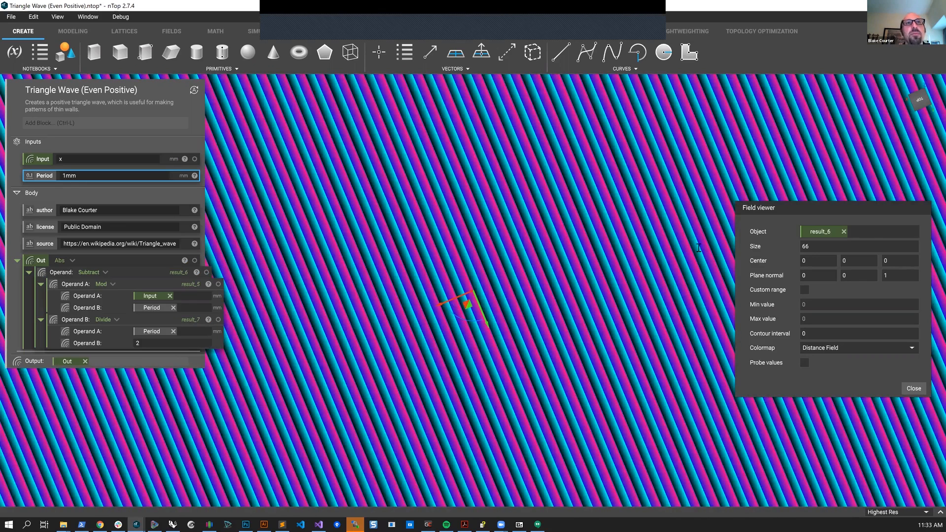
key(Tab)
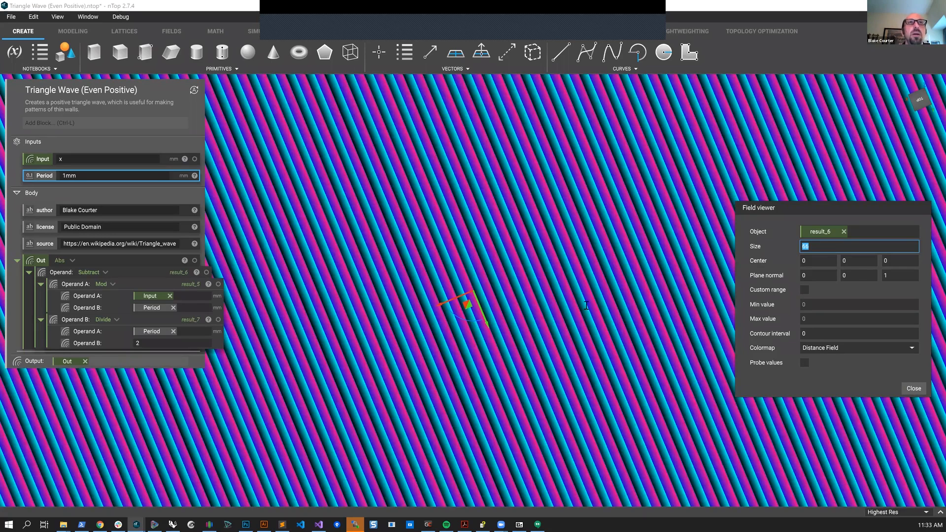
scroll(586, 310, down, 3)
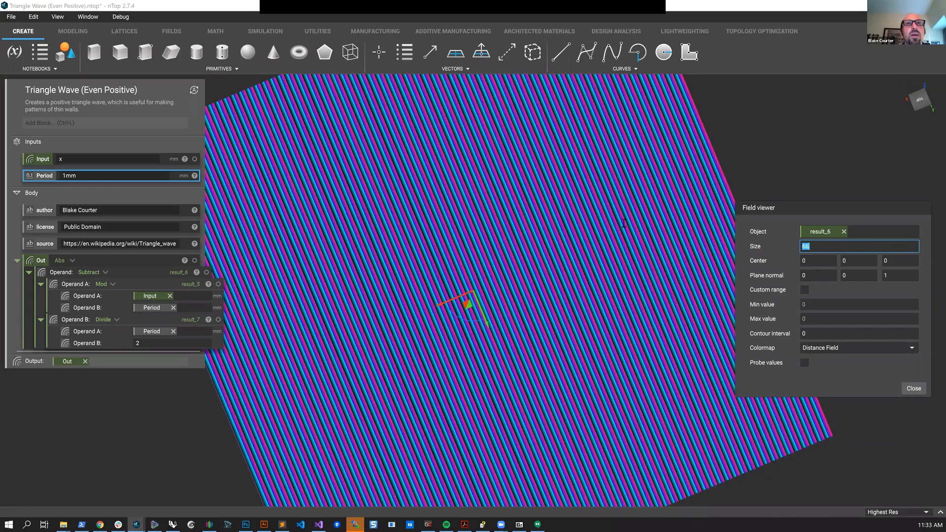
right_drag(535, 275, 536, 274)
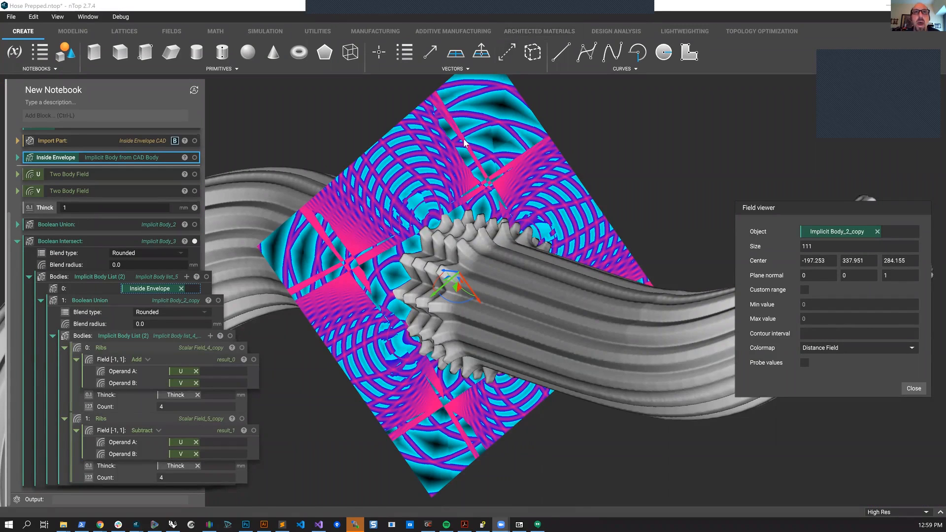
Examine the Boolean Intersect of the rib grid and Inside Envelope along the hose and at its open end
right_drag(532, 423, 561, 217)
middle_drag(561, 217, 697, 88)
right_drag(697, 89, 310, 398)
scroll(309, 398, up, 3)
middle_drag(310, 397, 435, 331)
scroll(483, 277, down, 5)
right_drag(483, 277, 429, 458)
scroll(427, 454, up, 1)
middle_drag(428, 454, 416, 363)
scroll(416, 363, up, 4)
scroll(416, 364, down, 7)
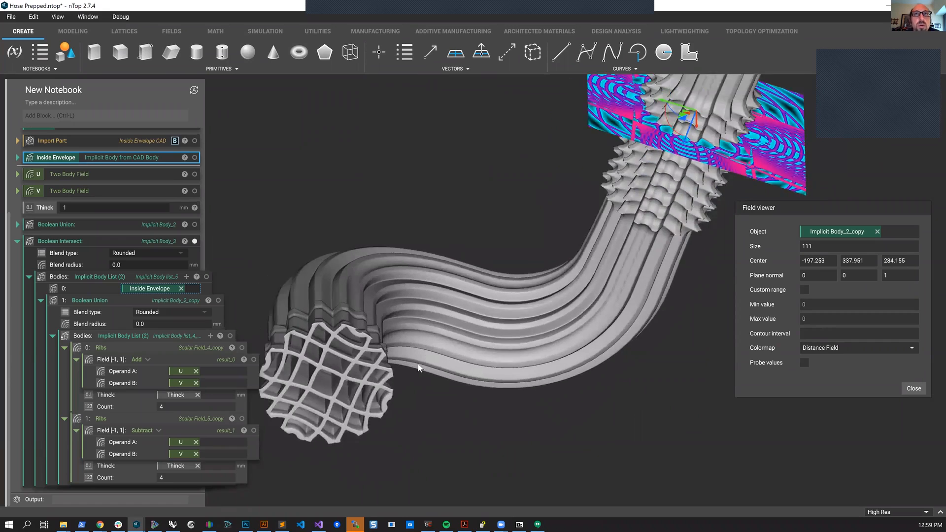
right_drag(593, 158, 419, 345)
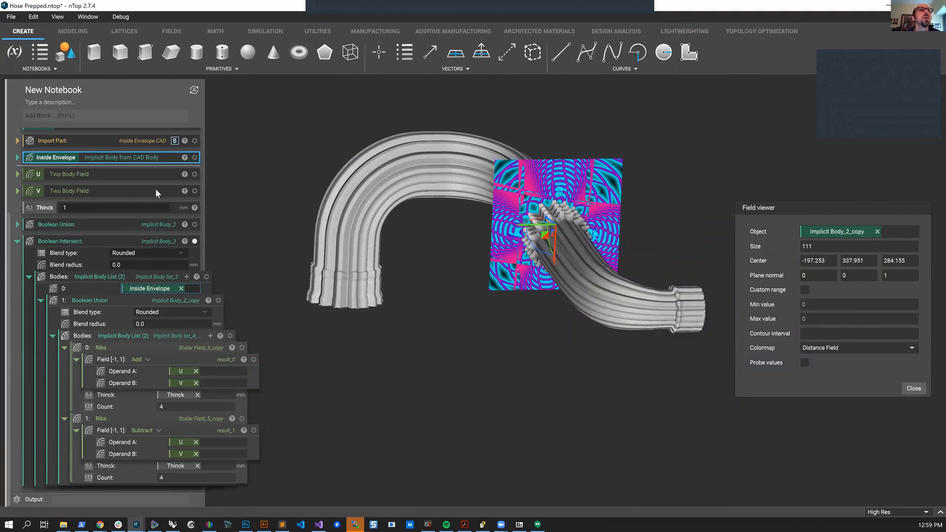
Briefly show the imported Inside Envelope CAD part to compare it with the ribbed hose, and hide it again
scroll(155, 189, up, 3)
click(195, 248)
right_drag(401, 257, 432, 129)
right_drag(612, 159, 282, 209)
click(194, 248)
right_drag(446, 259, 482, 185)
scroll(388, 188, up, 2)
right_drag(388, 188, 428, 250)
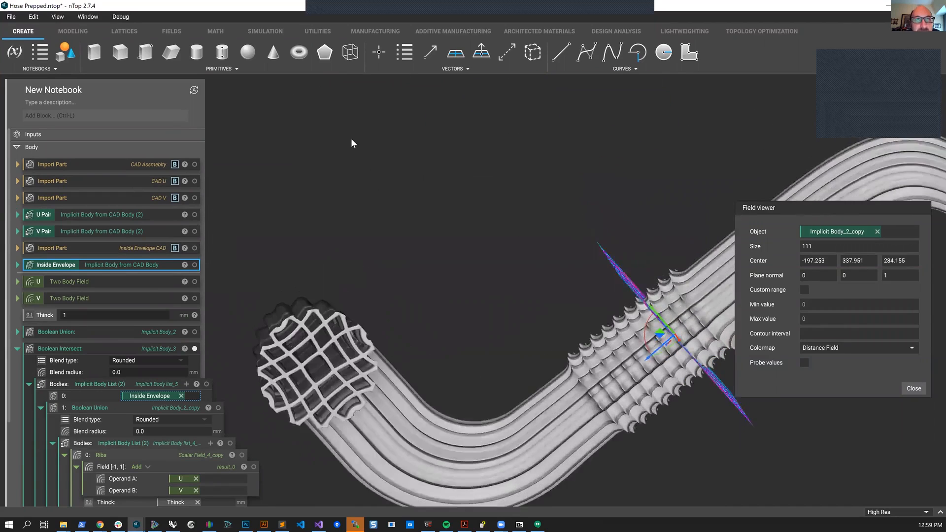